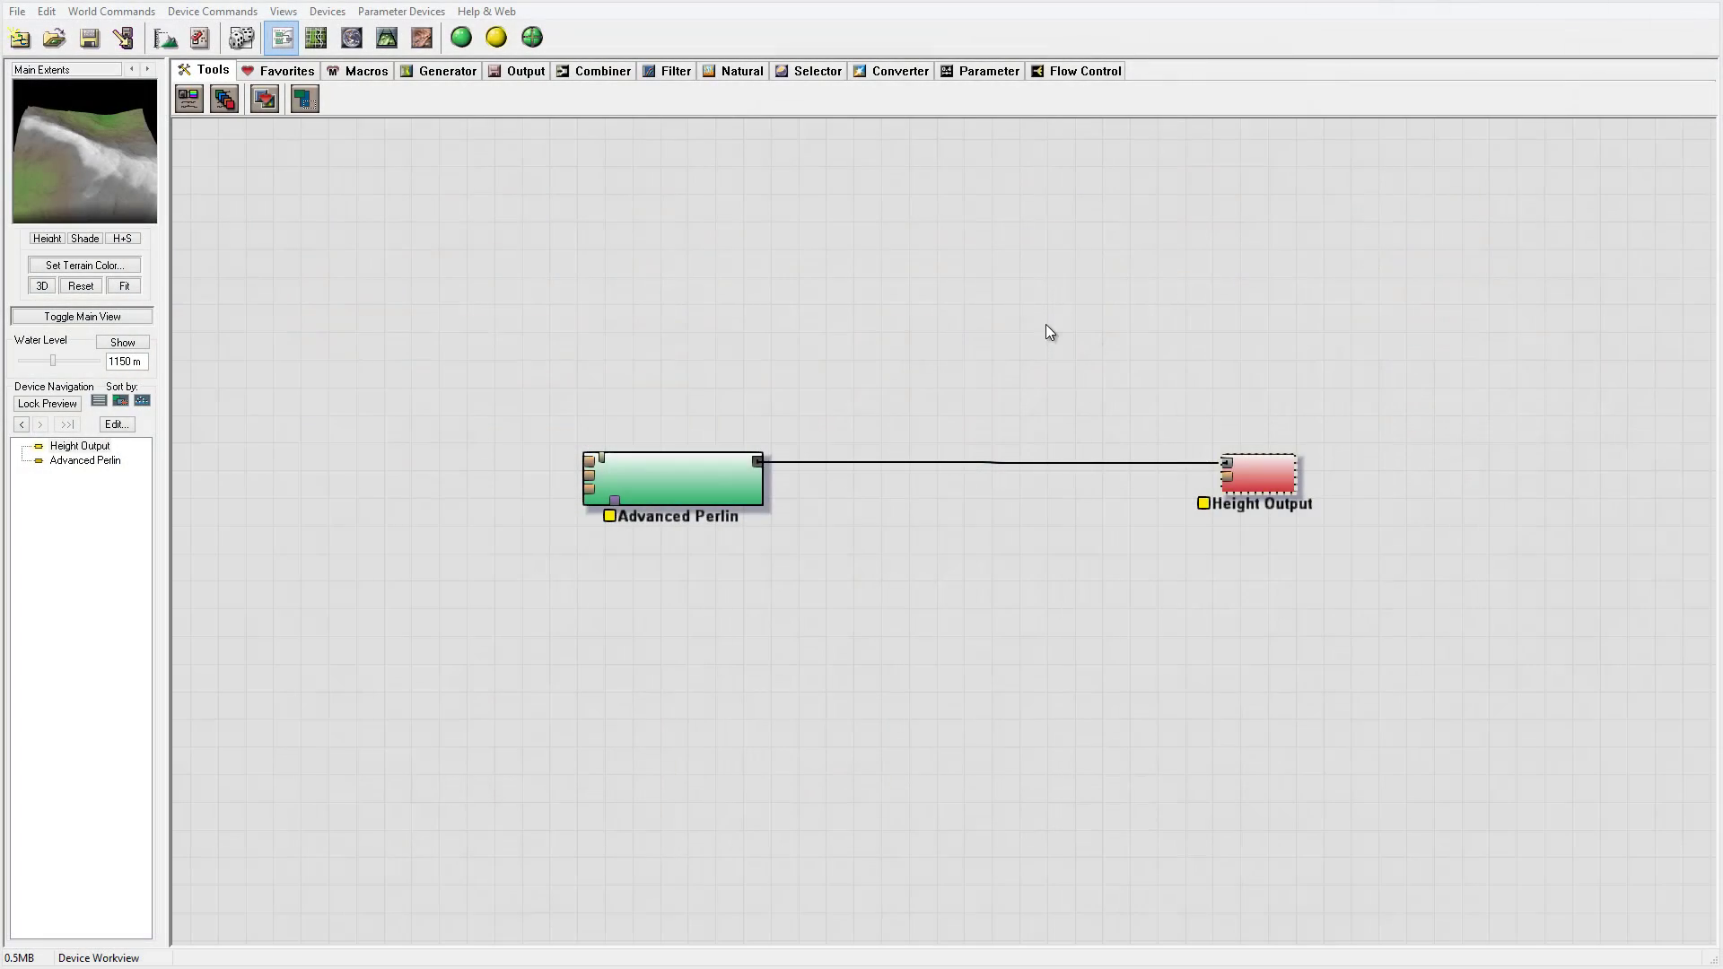
# Step: Shift the Advanced Perlin node slightly to the right and deselect it
pyautogui.moveTo(653, 478); pyautogui.dragTo(723, 485)
pyautogui.click(831, 440)
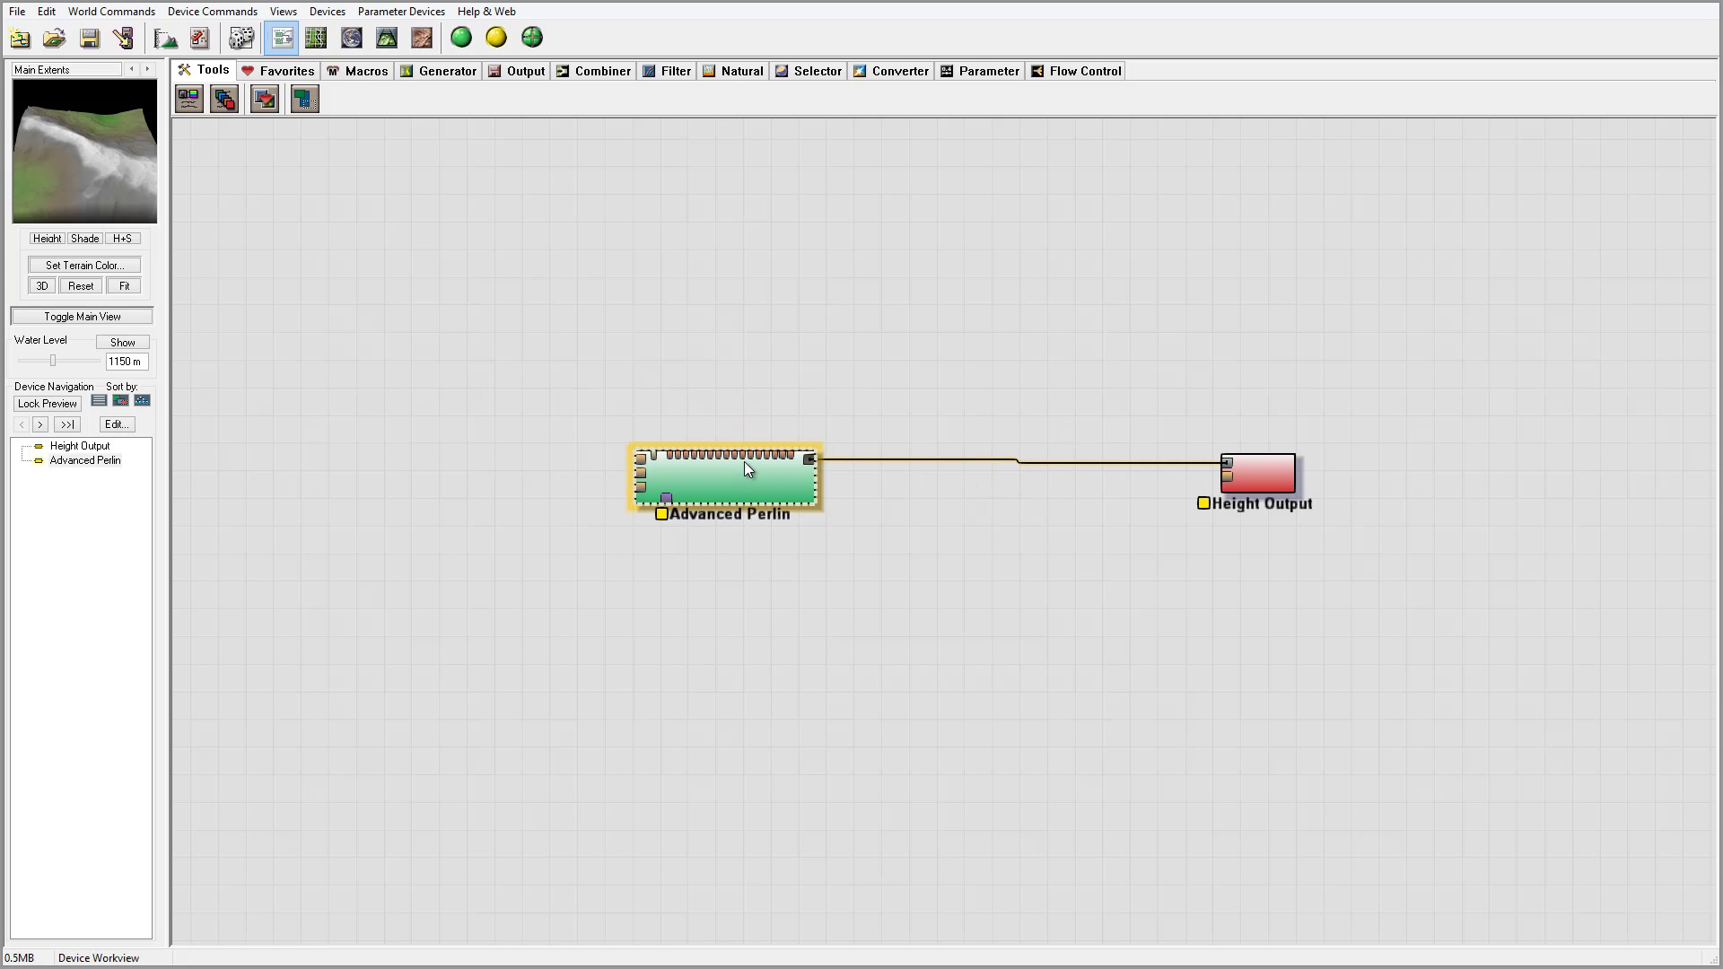
# Step: Switch to the overhead Layout View, zoomed out and centred on the tile grid
pyautogui.click(316, 40)
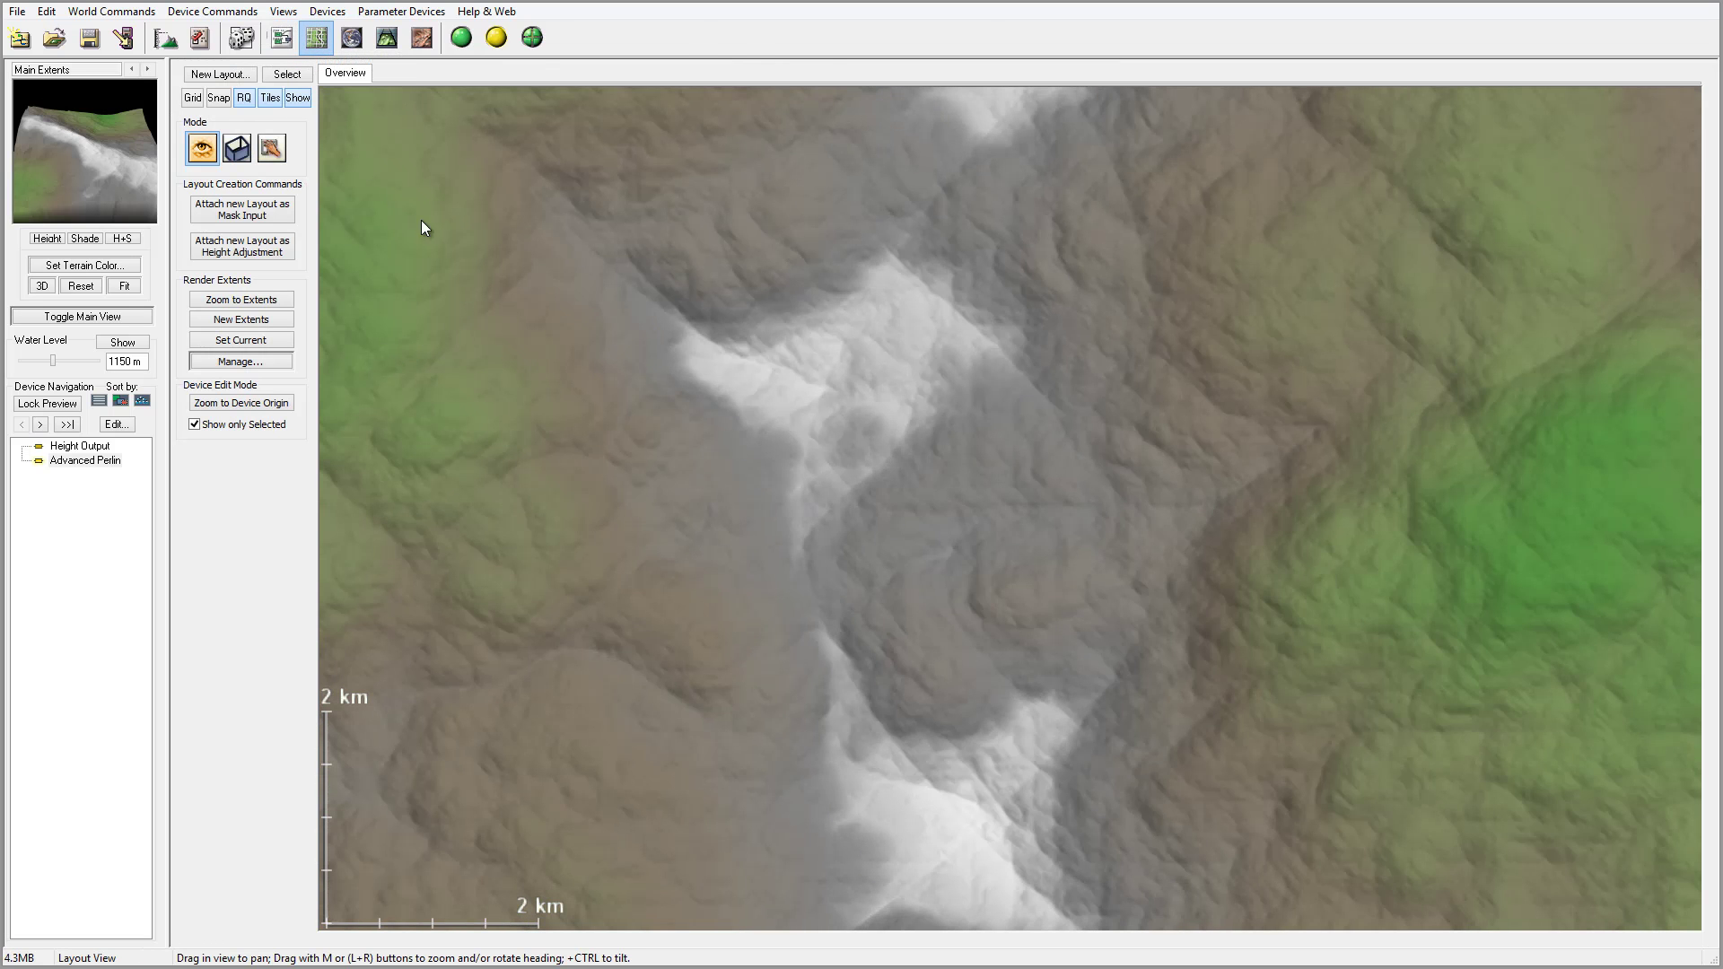
pyautogui.scroll(-3, 865, 482)
pyautogui.moveTo(1009, 273); pyautogui.dragTo(830, 610)
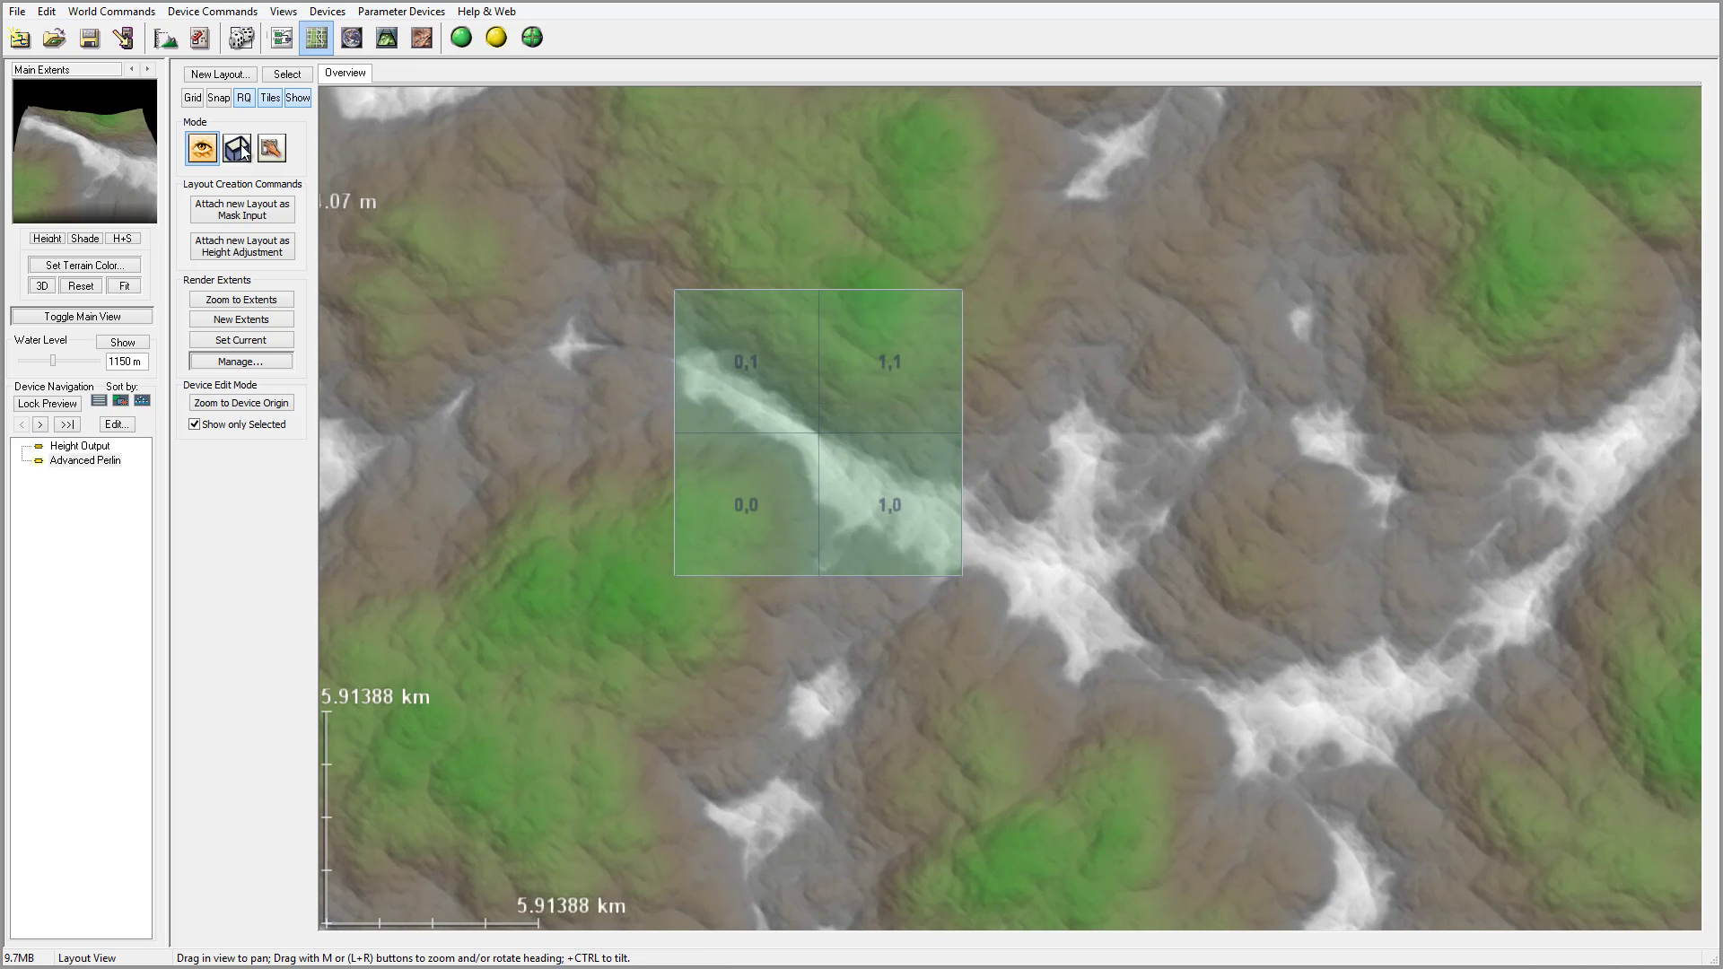
pyautogui.moveTo(716, 381); pyautogui.dragTo(789, 368)
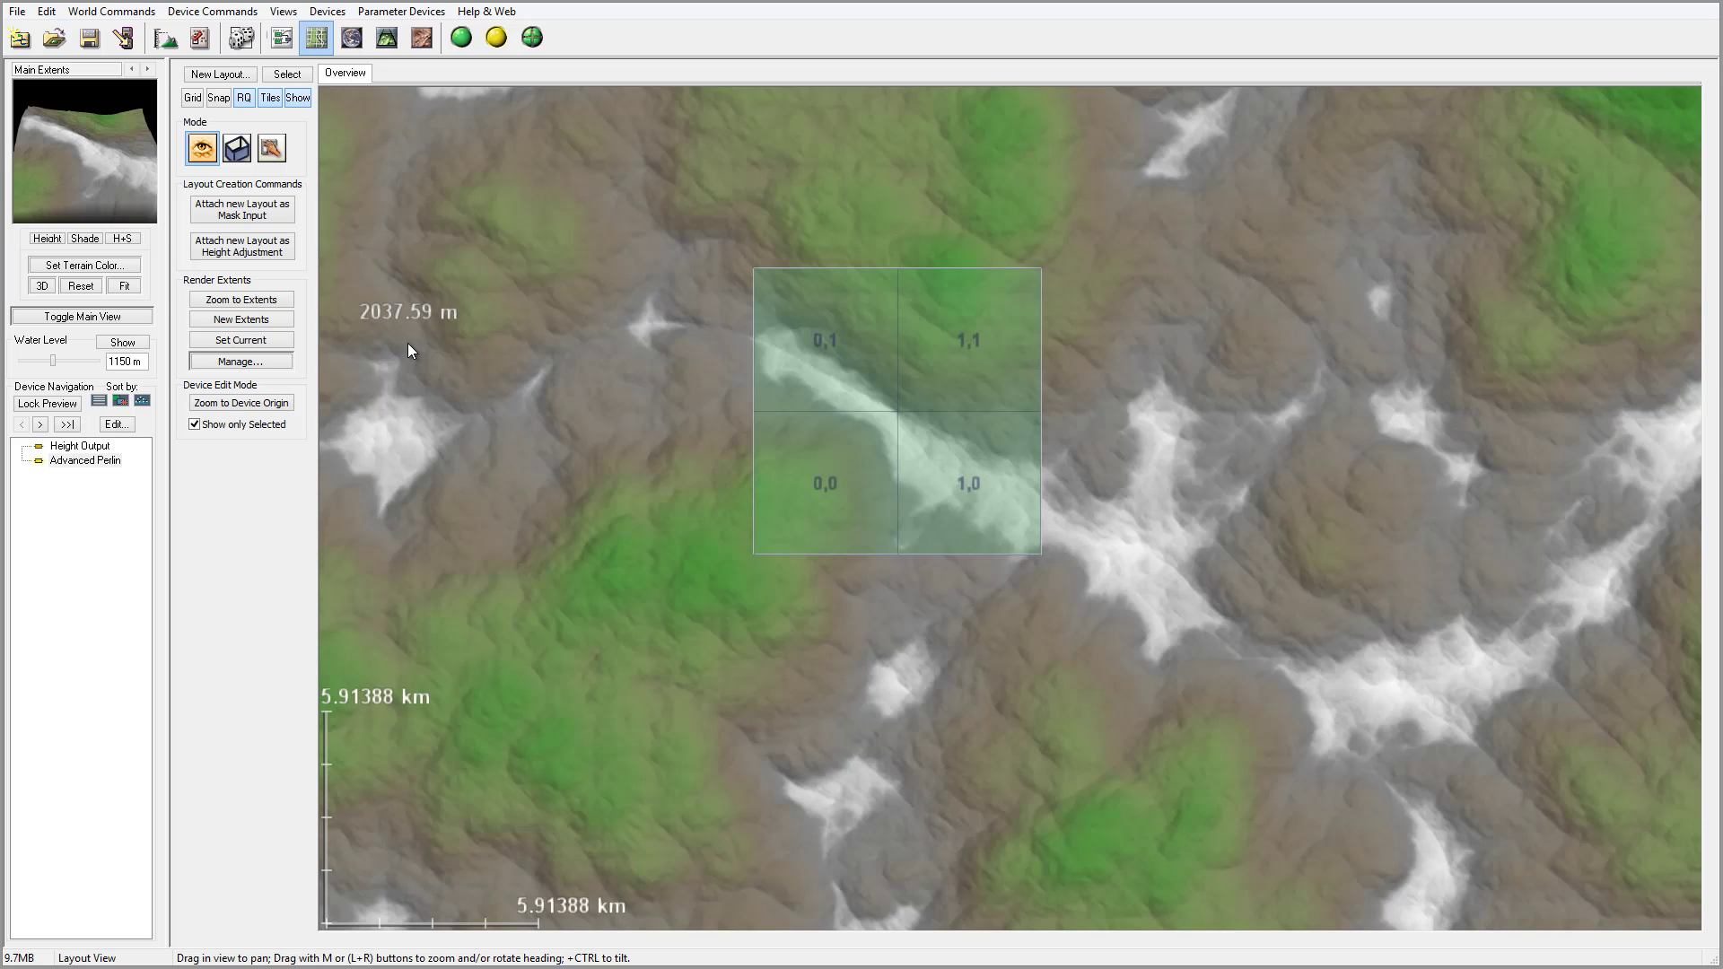
# Step: Enlarge the Main Extents box and reposition it over the snowy ridge
pyautogui.click(244, 157)
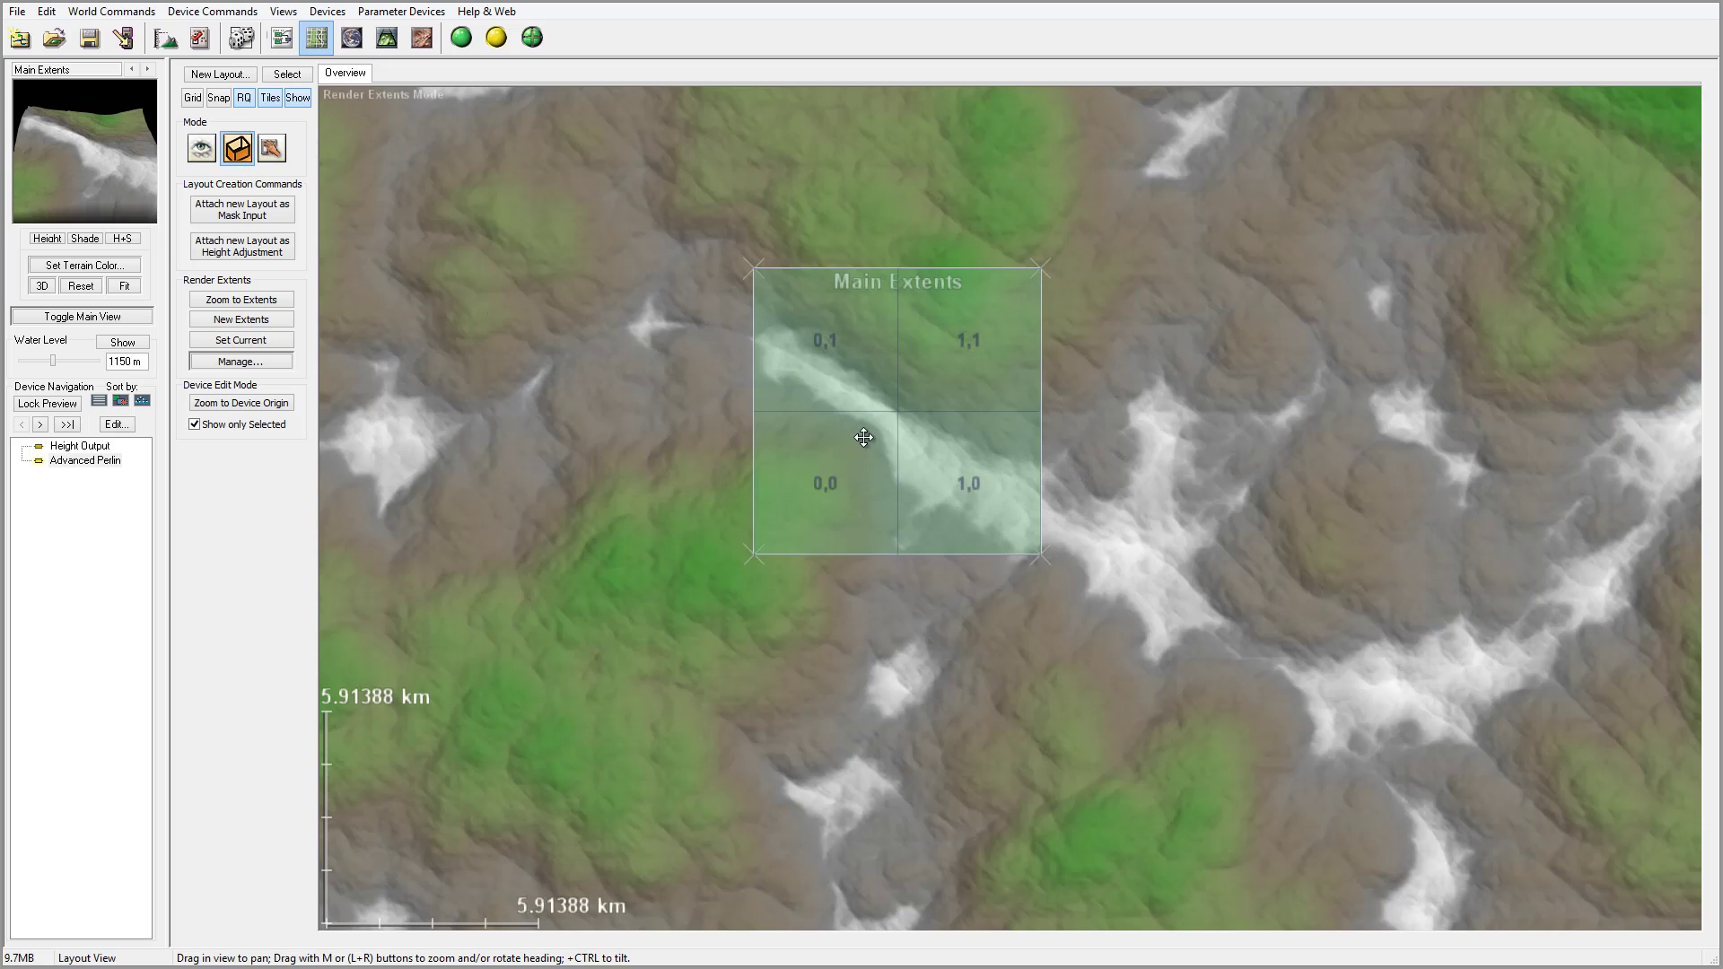
pyautogui.moveTo(1031, 562); pyautogui.dragTo(1267, 742)
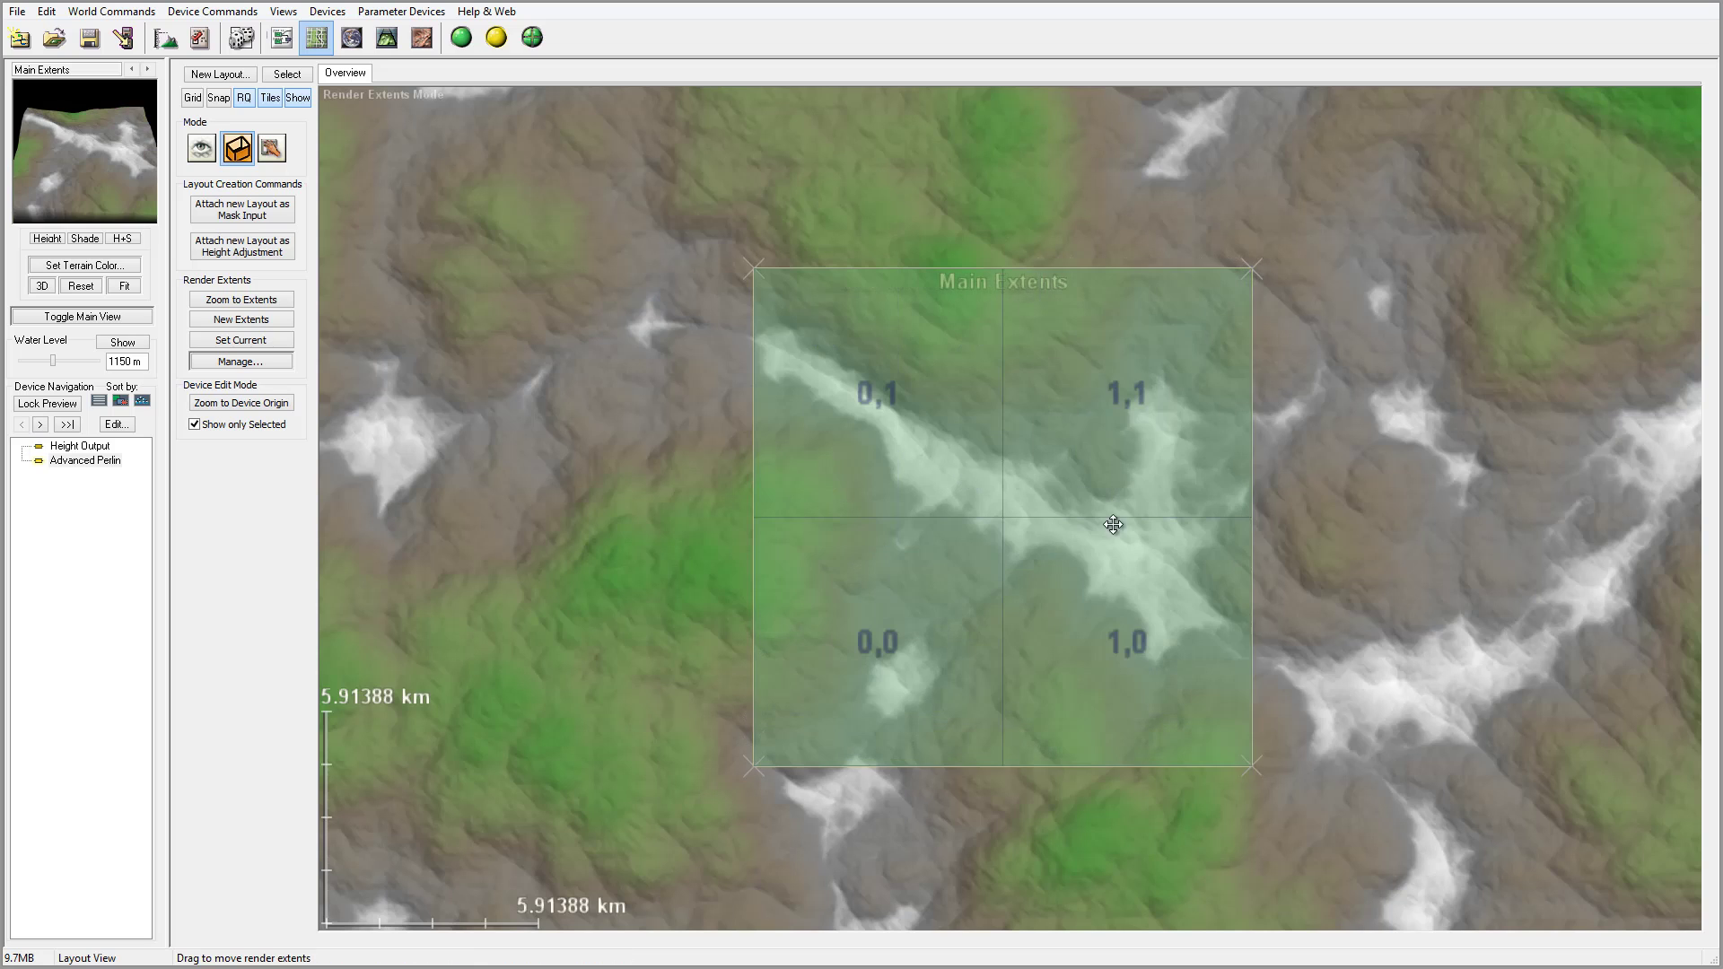
pyautogui.moveTo(1116, 519); pyautogui.dragTo(1052, 467)
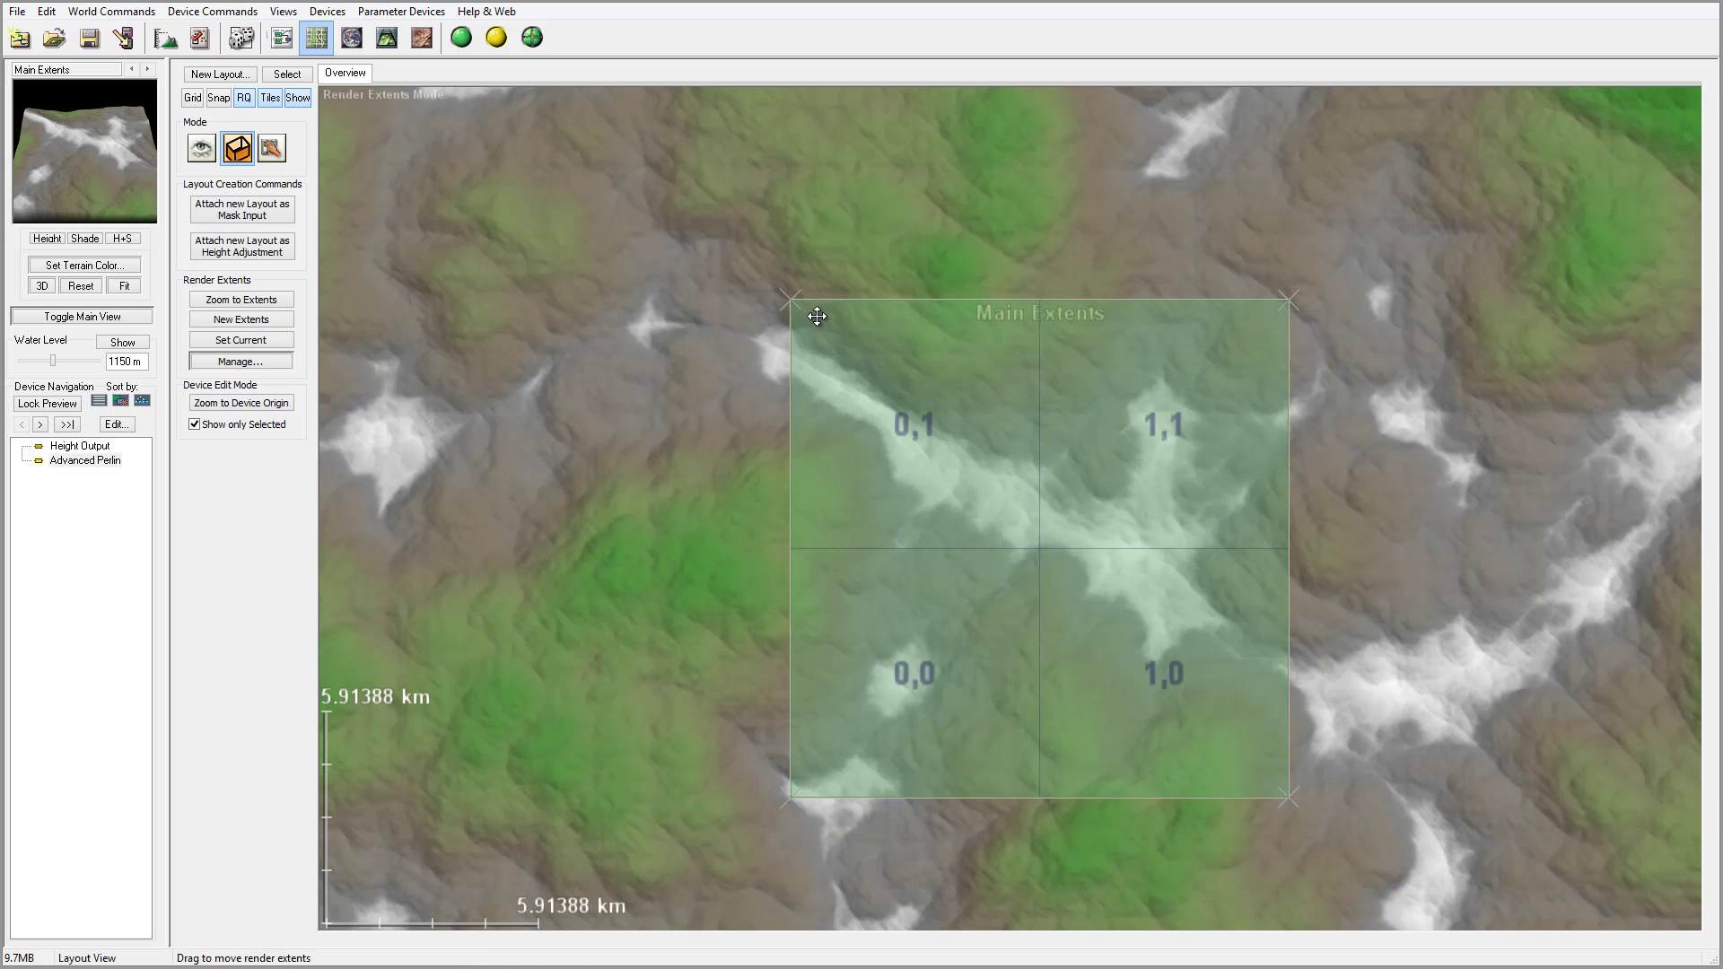
pyautogui.moveTo(785, 296); pyautogui.dragTo(709, 219)
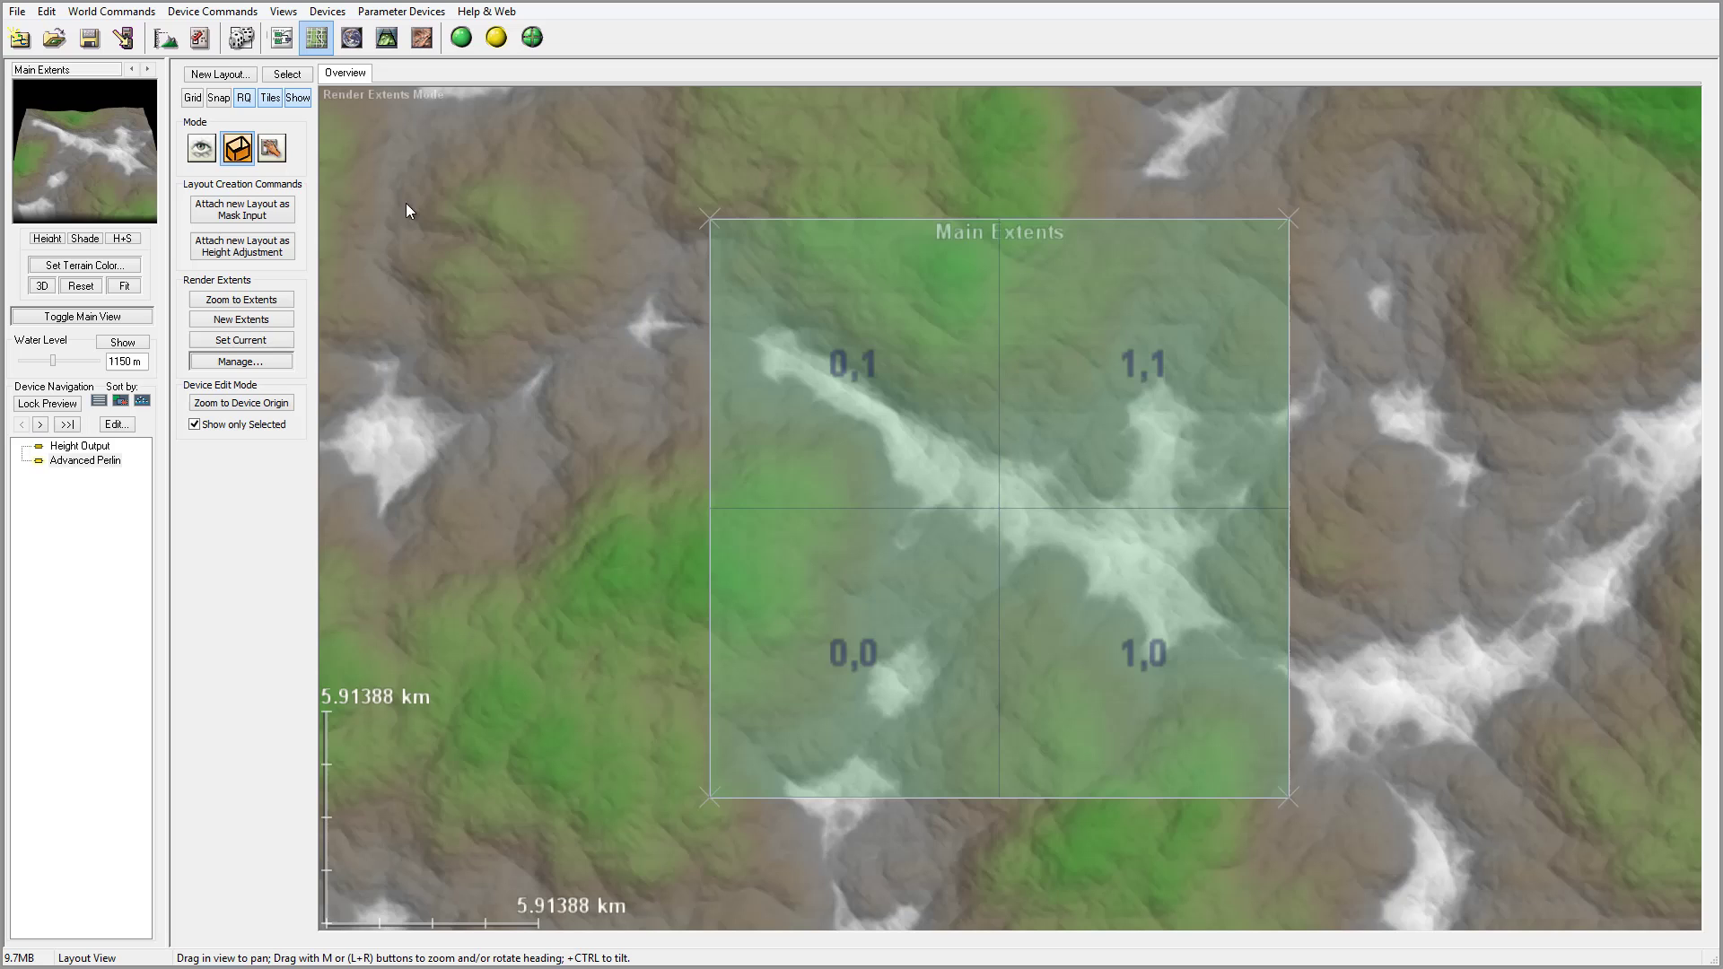
pyautogui.click(202, 148)
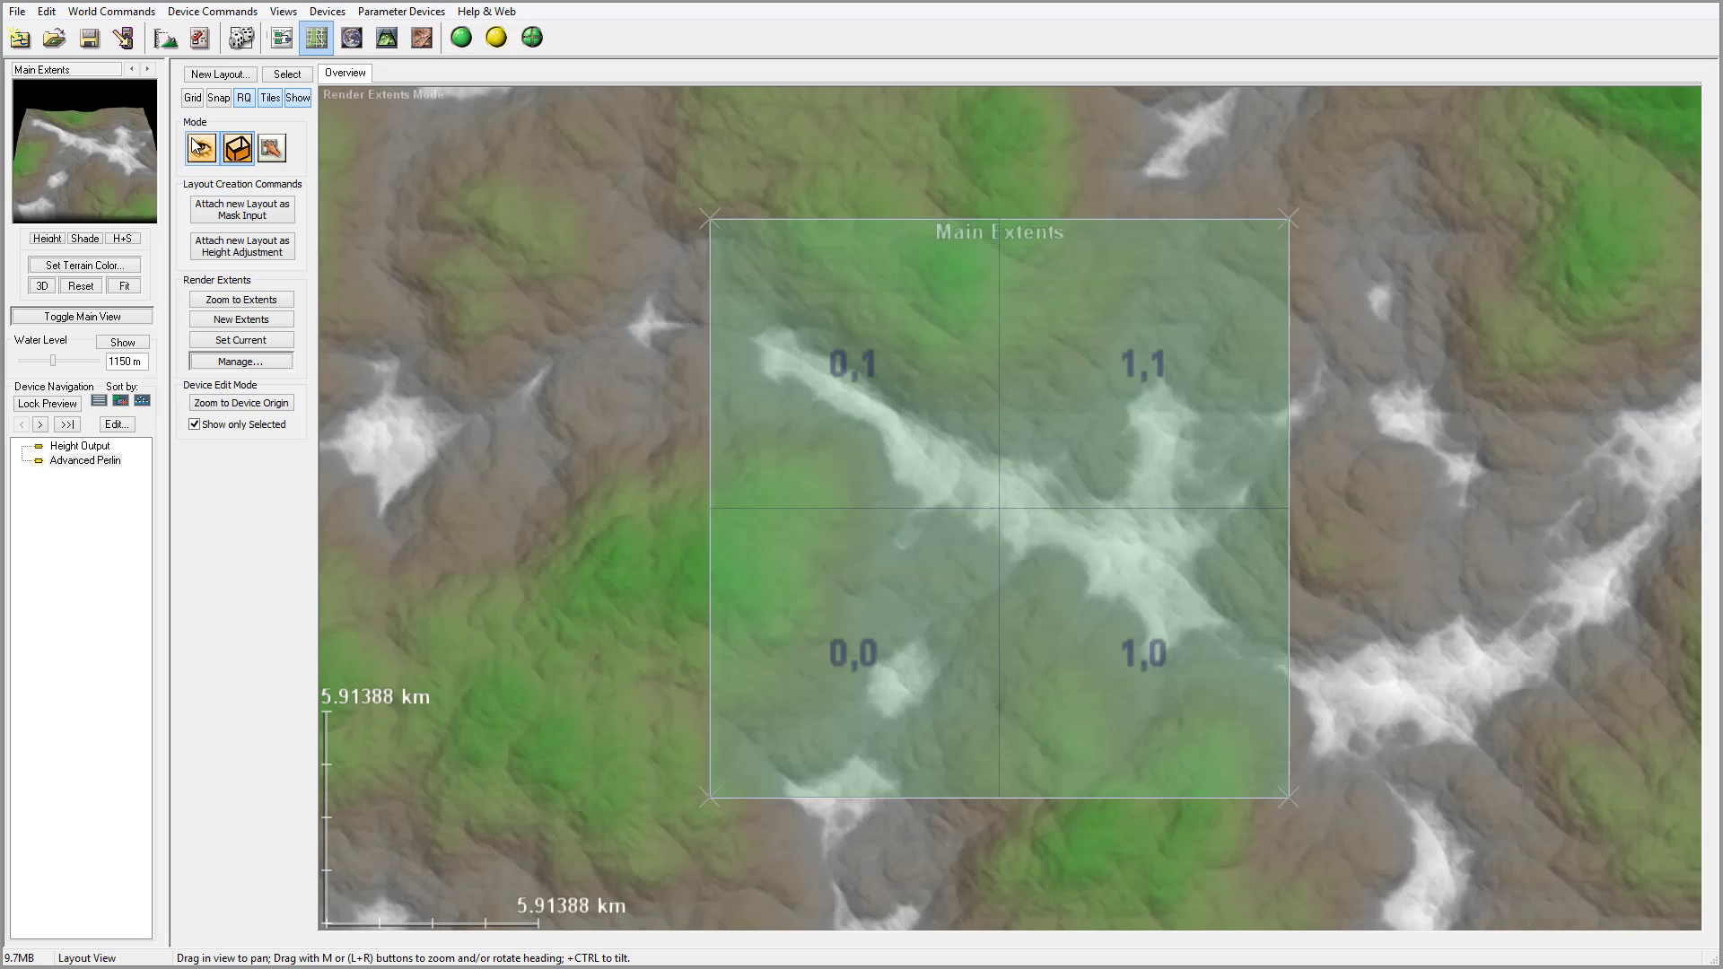
# Step: Create Layout 0 with a small Circle 1 shape centred in the extents
pyautogui.click(220, 74)
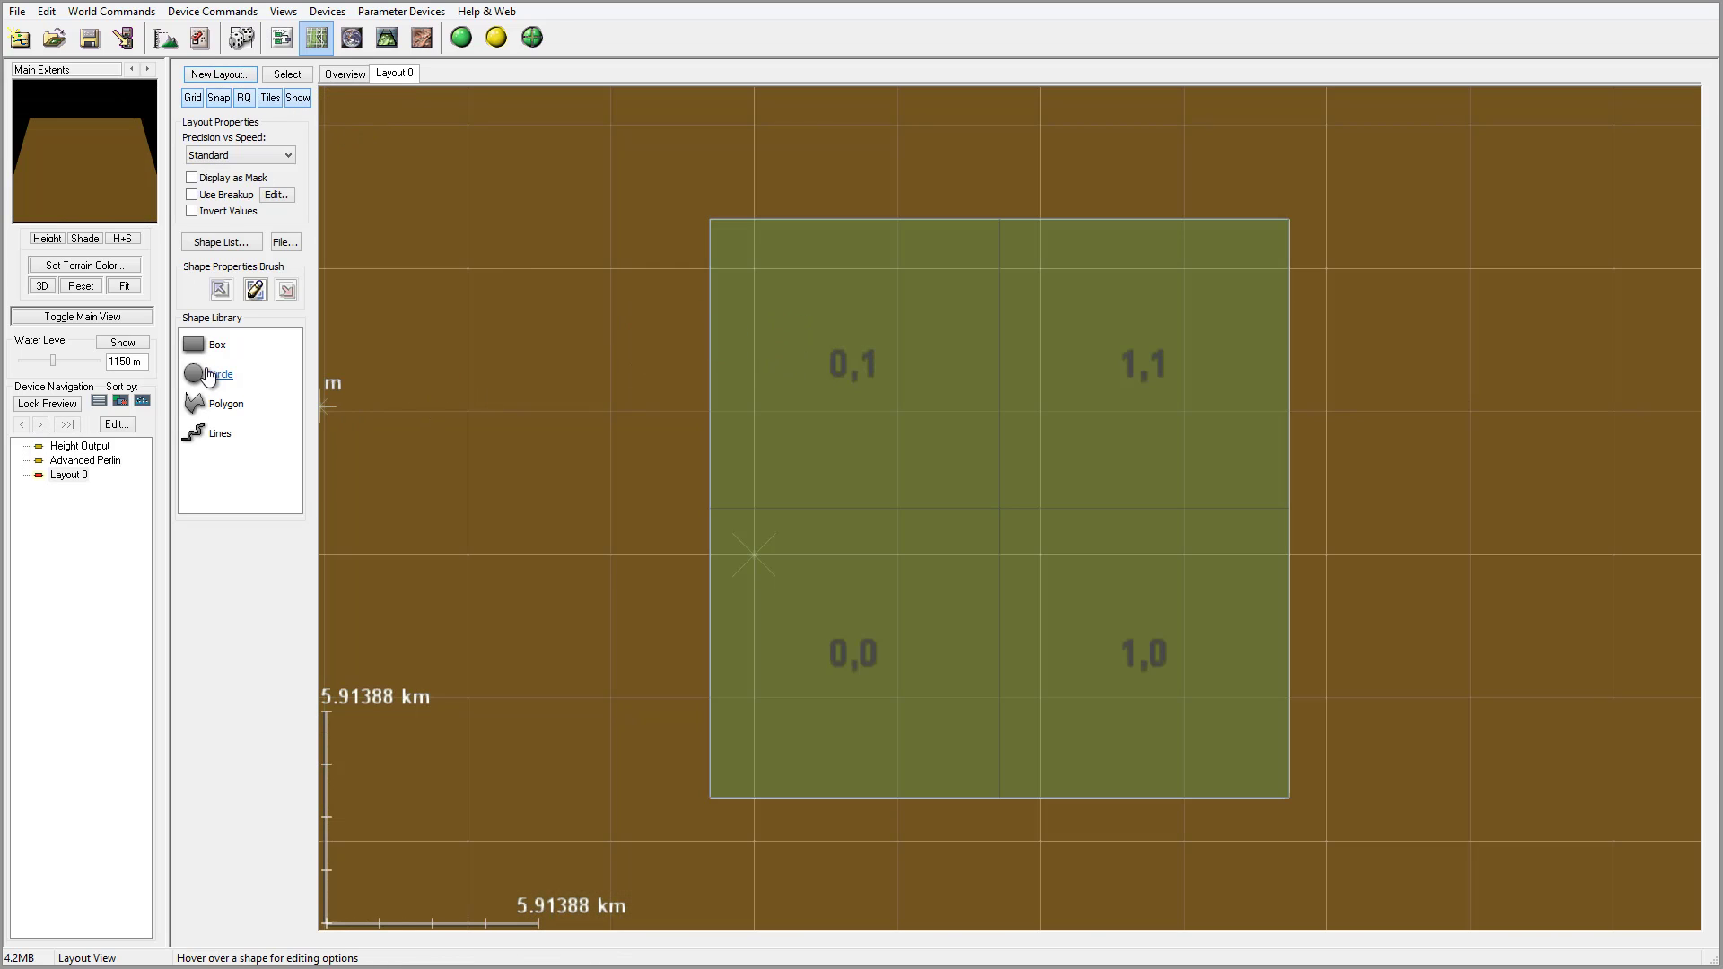
pyautogui.moveTo(206, 374); pyautogui.dragTo(1127, 600)
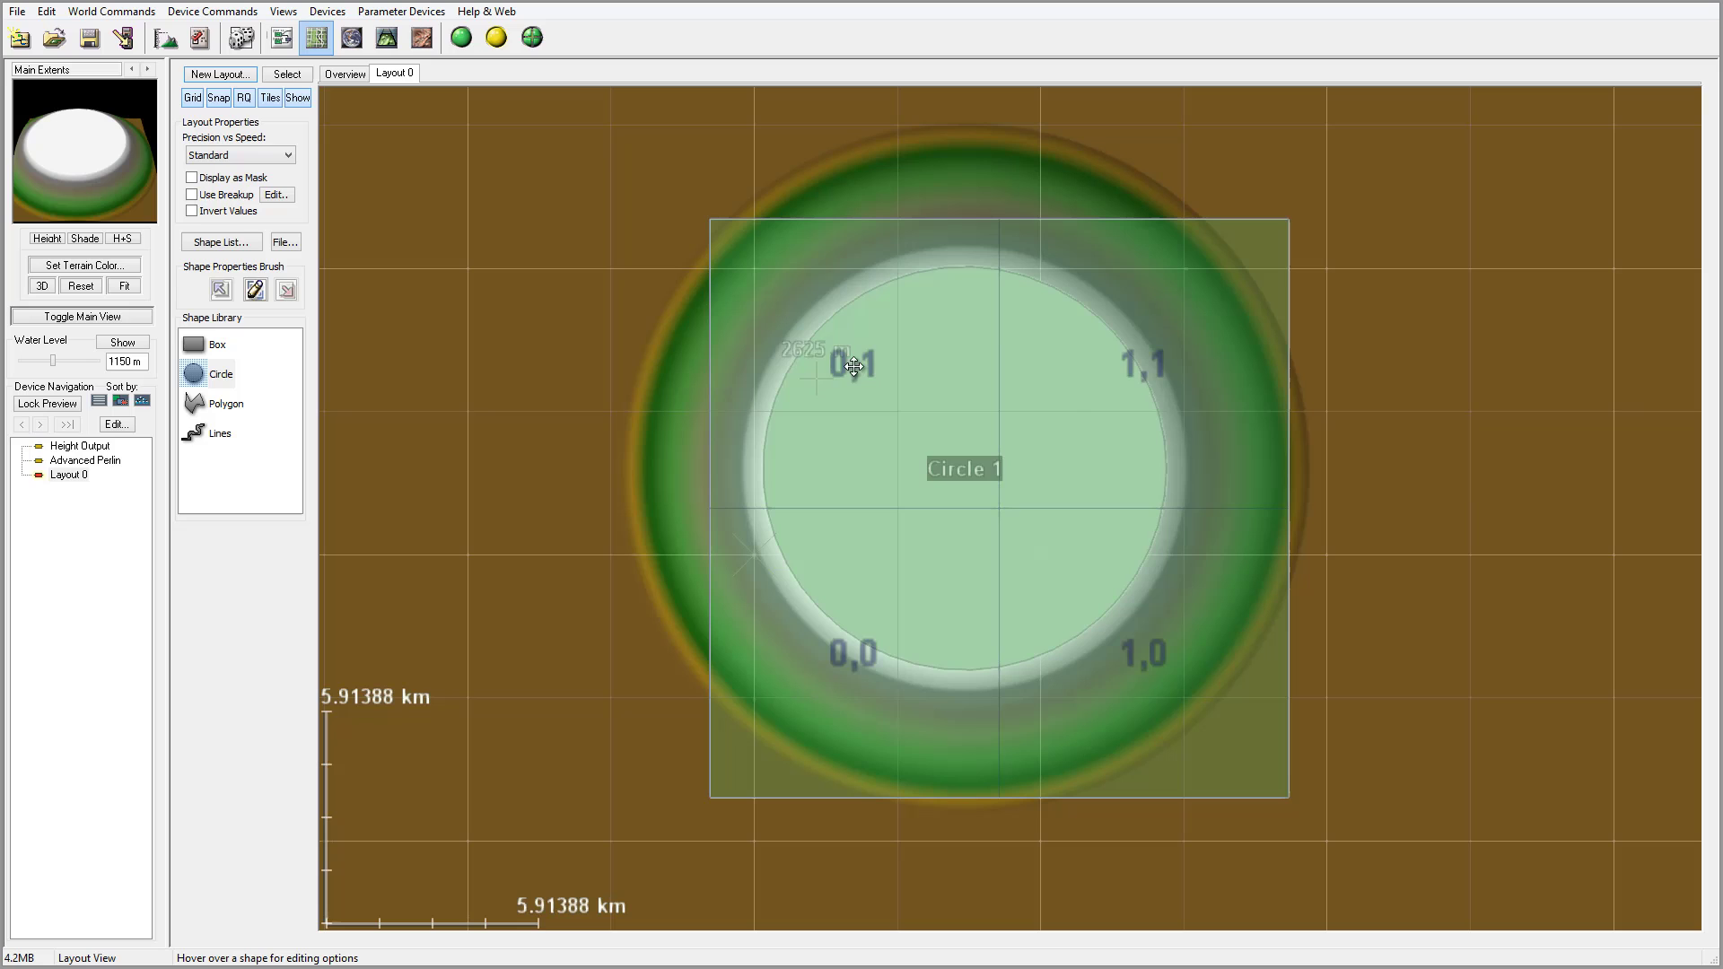
pyautogui.moveTo(944, 449); pyautogui.dragTo(1023, 481)
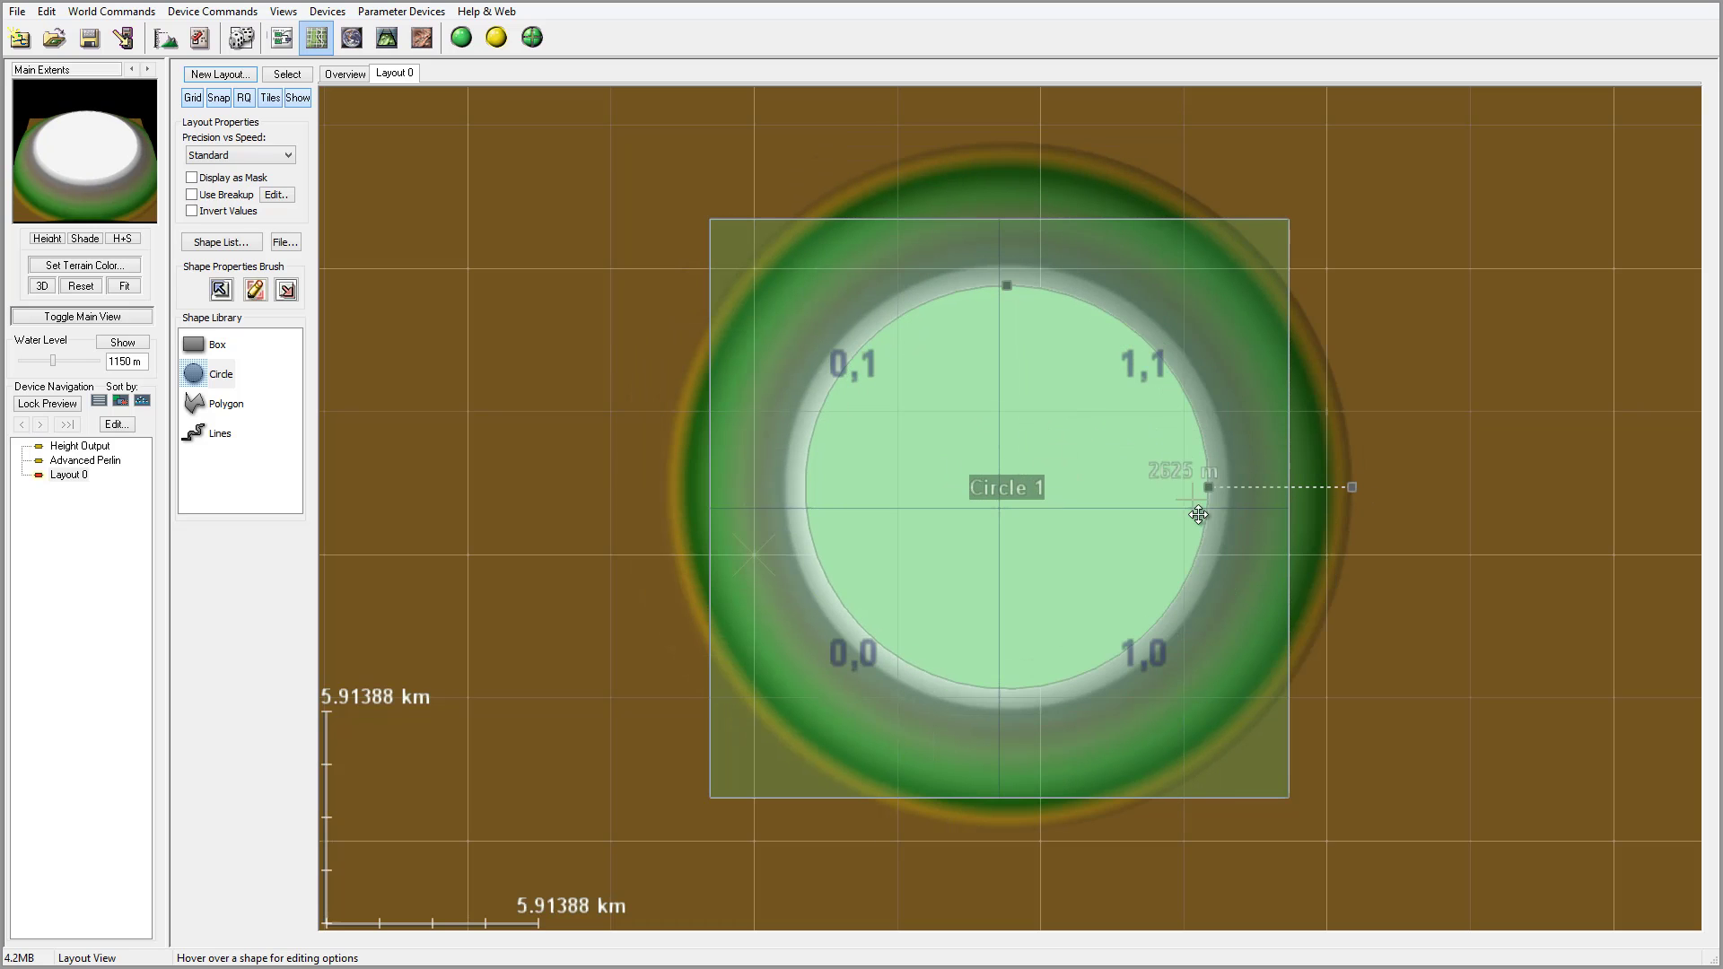
pyautogui.moveTo(1213, 488); pyautogui.dragTo(1026, 511)
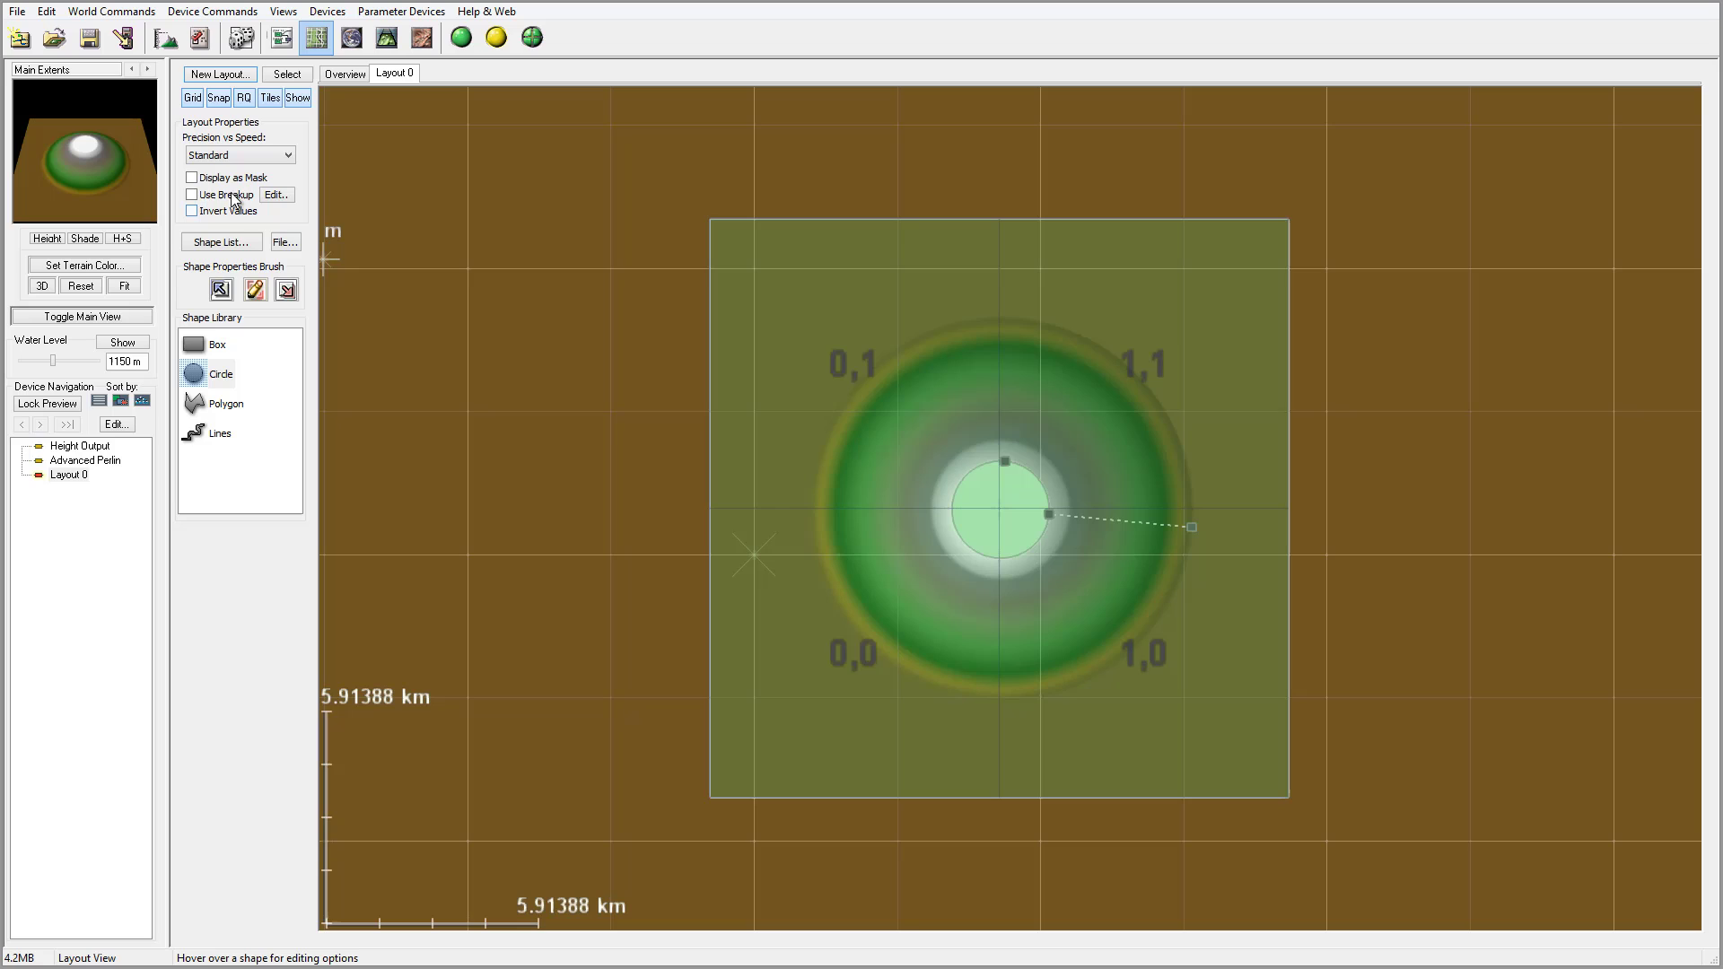
# Step: Enable fractal breakup on the circle shape and review its settings
pyautogui.click(194, 193)
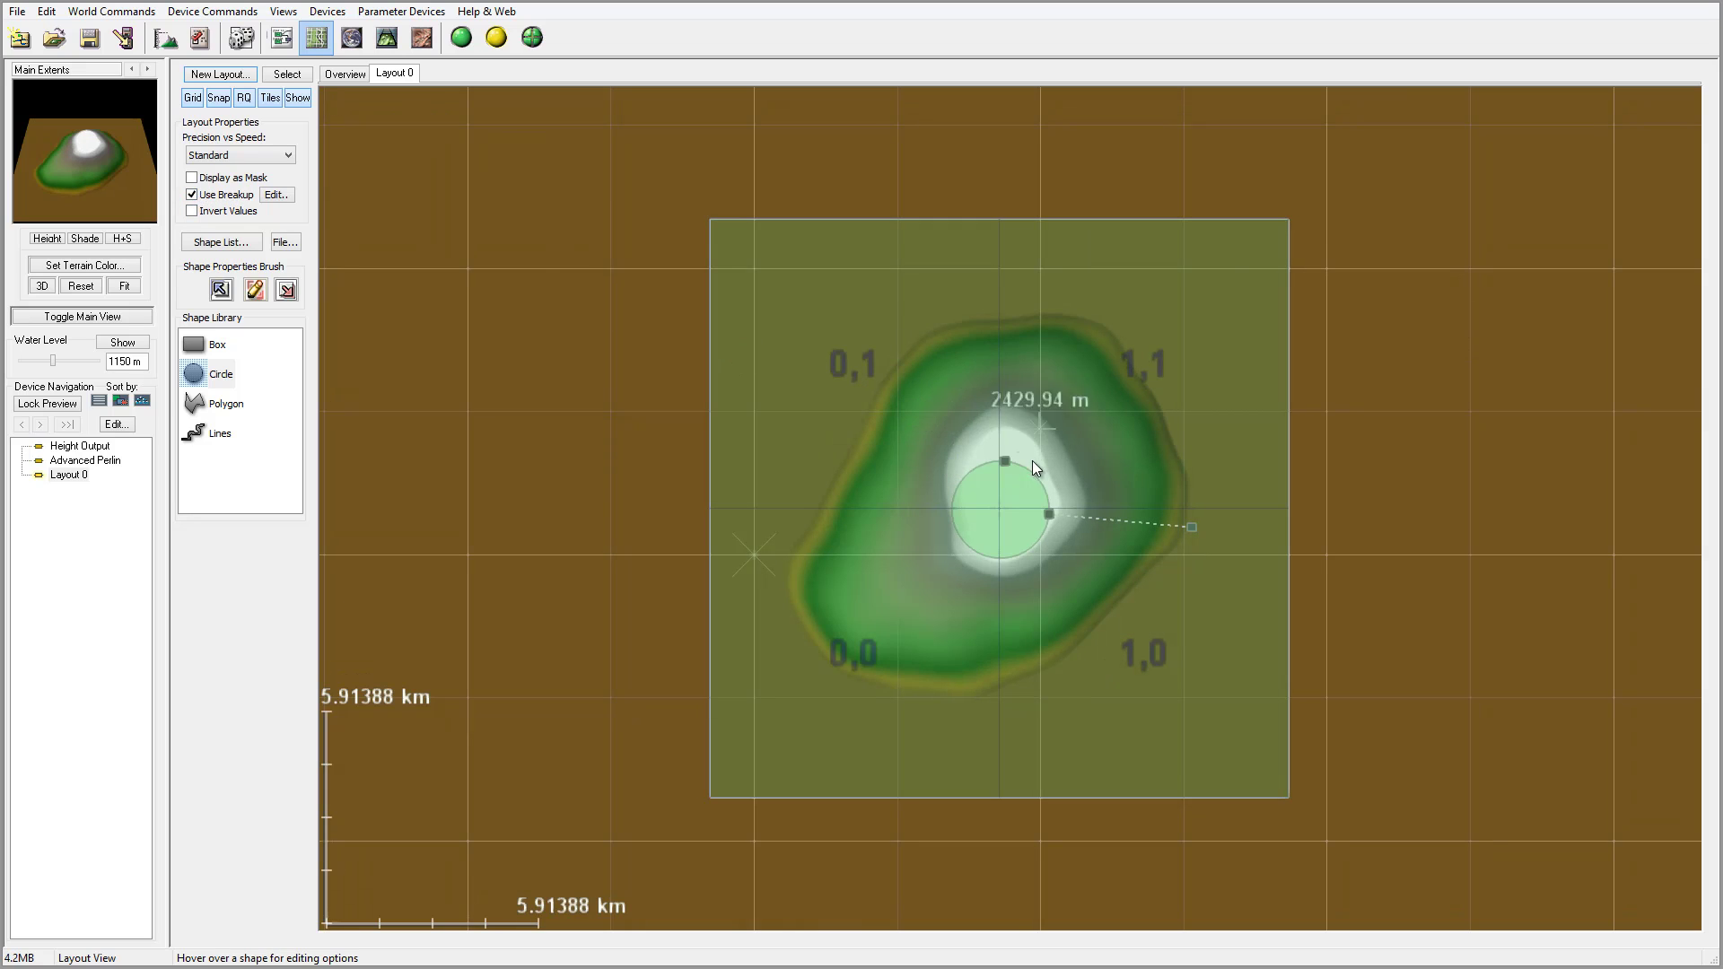
pyautogui.click(277, 195)
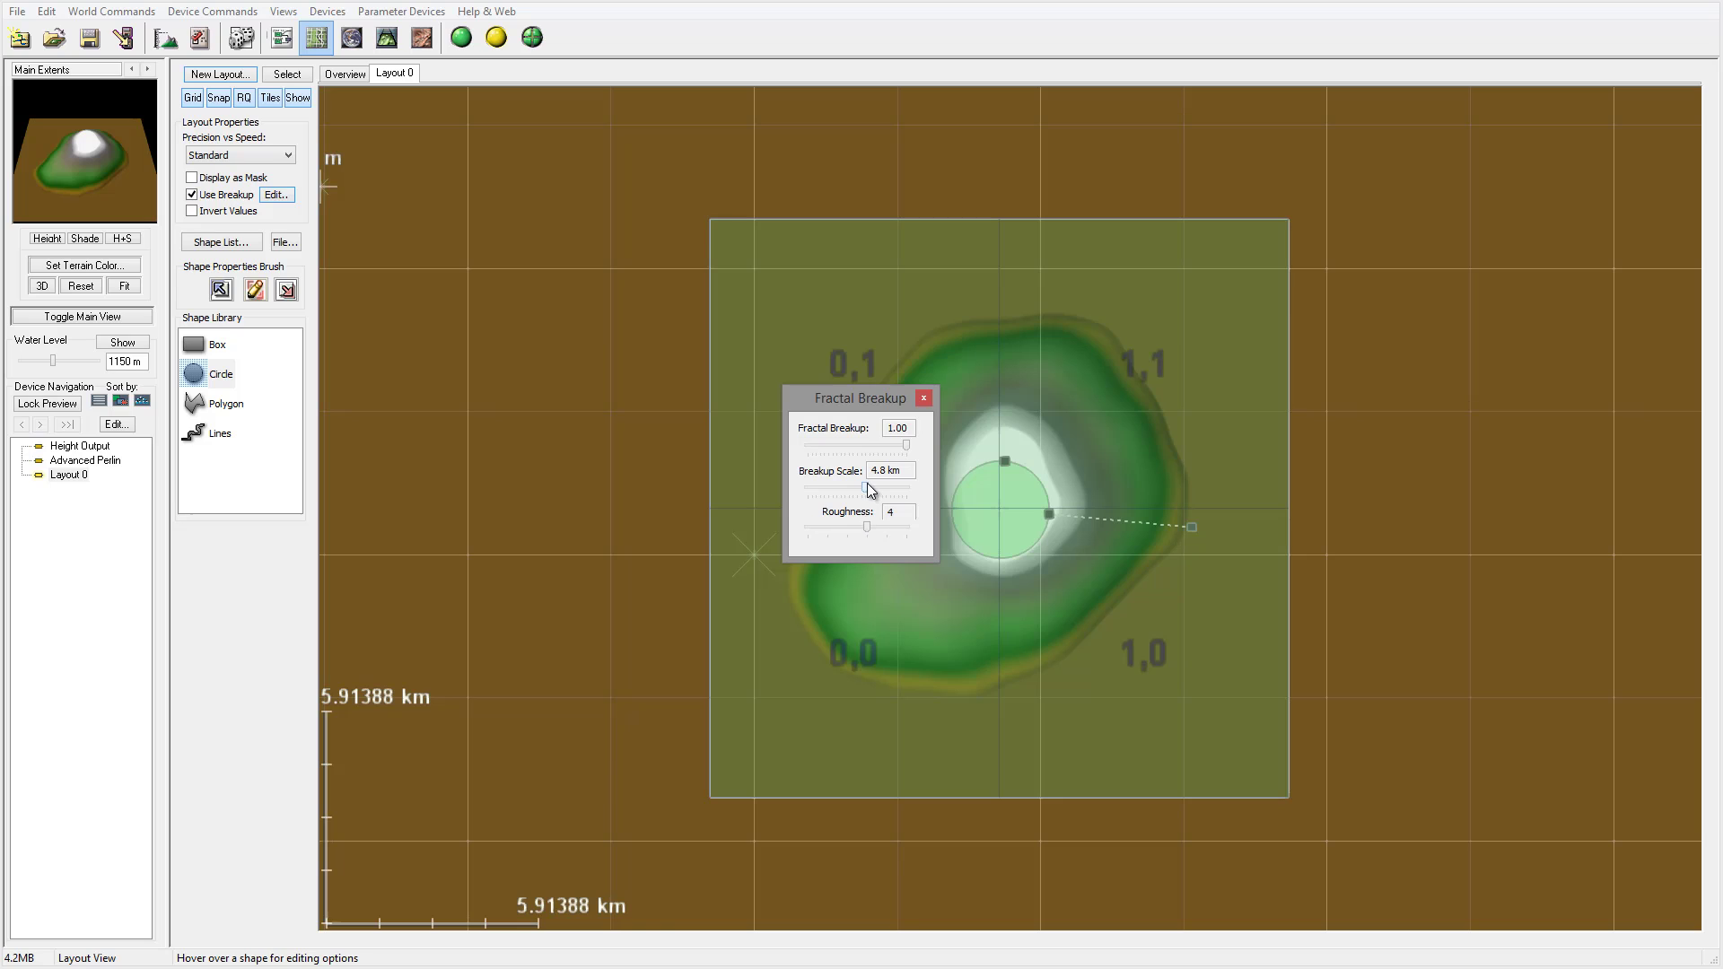
pyautogui.click(921, 398)
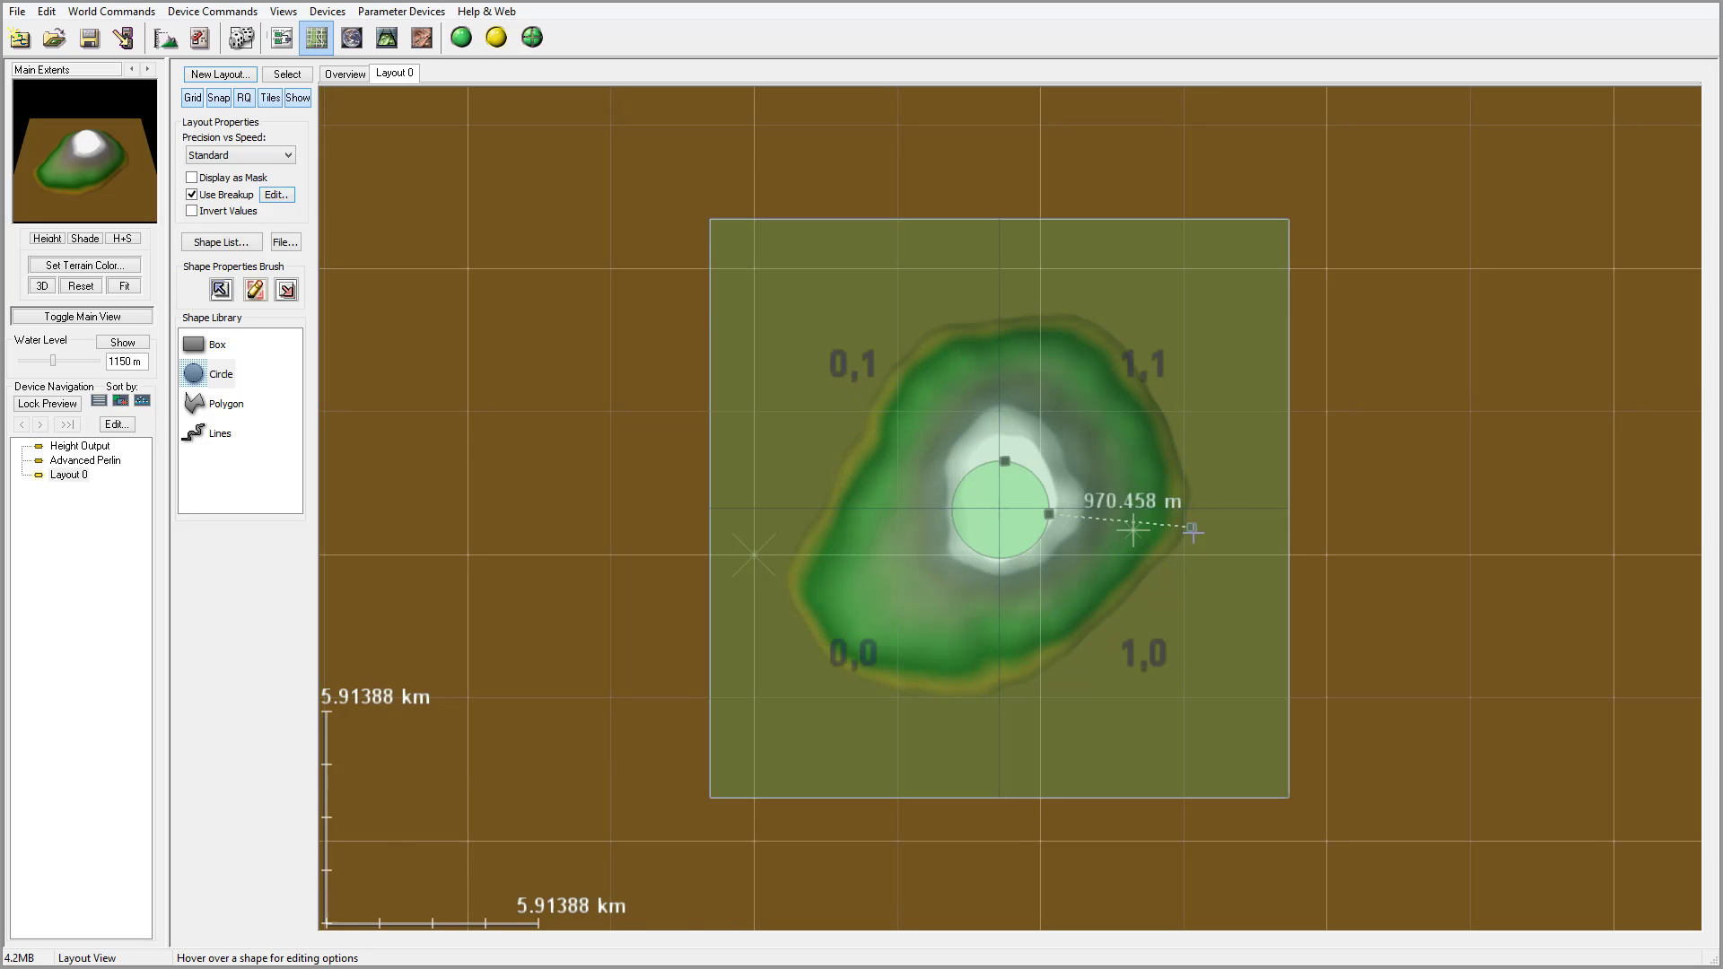
# Step: Widen Circle 1's falloff to the extents' edge, flatten it into an ellipse, and rotate it diagonally
pyautogui.moveTo(1191, 527); pyautogui.dragTo(1259, 533)
pyautogui.moveTo(1005, 461); pyautogui.dragTo(1021, 504)
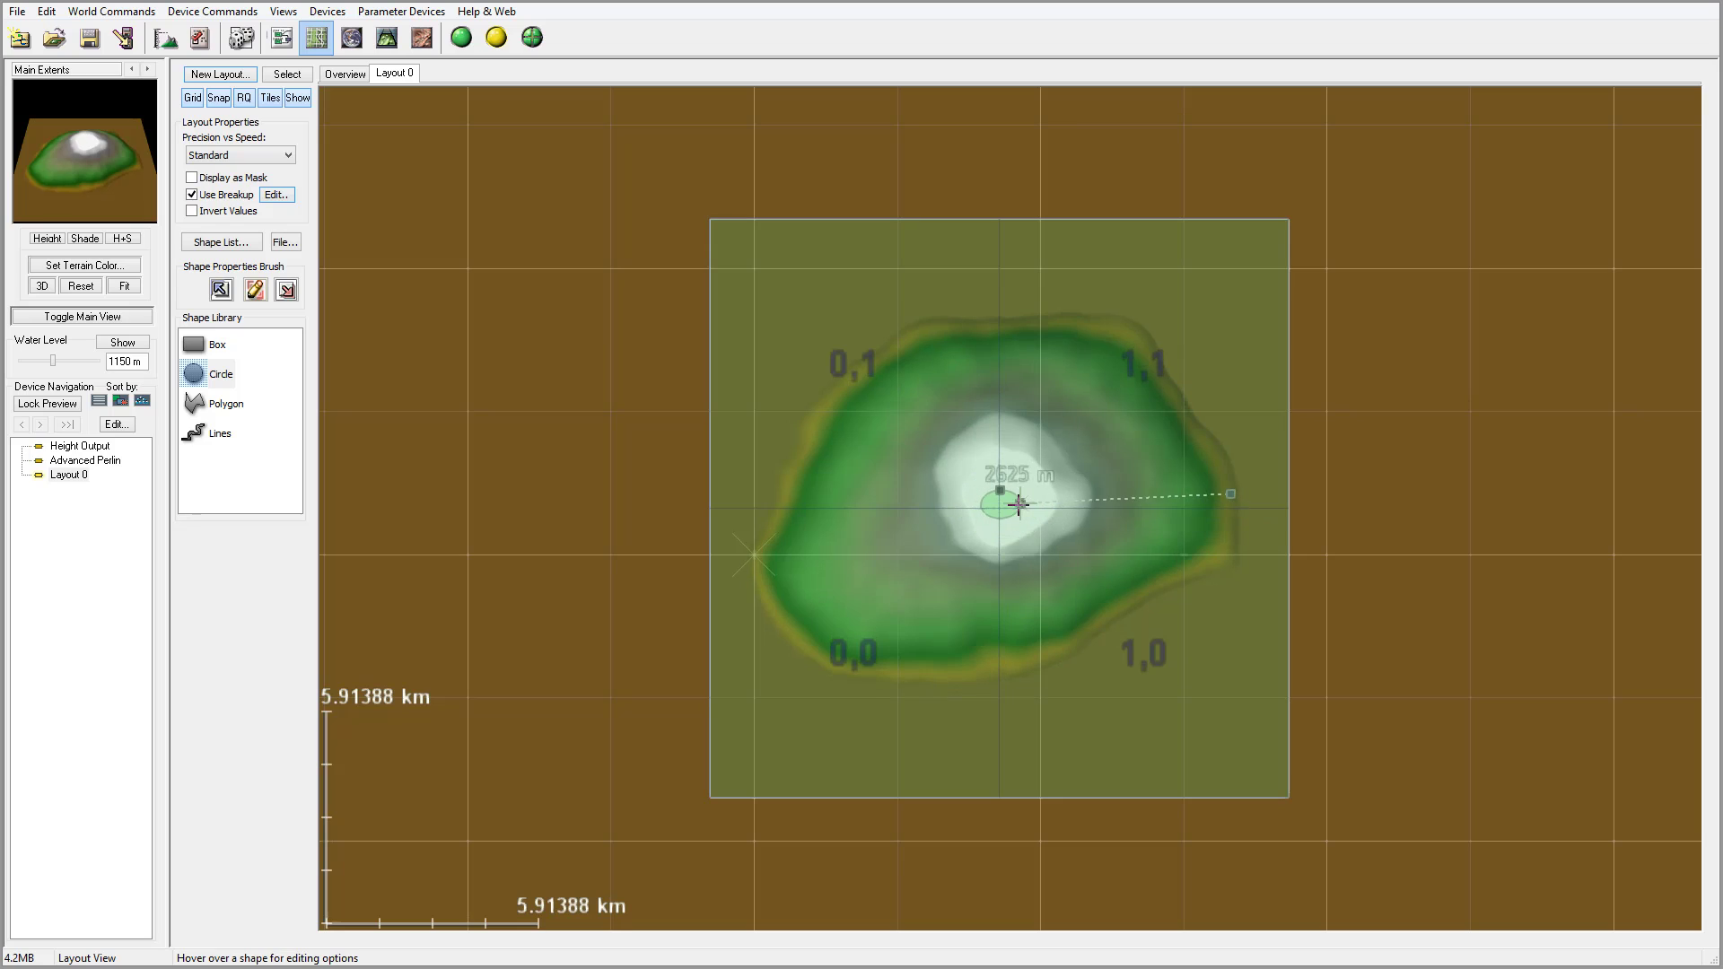
pyautogui.moveTo(1236, 513); pyautogui.dragTo(1287, 491)
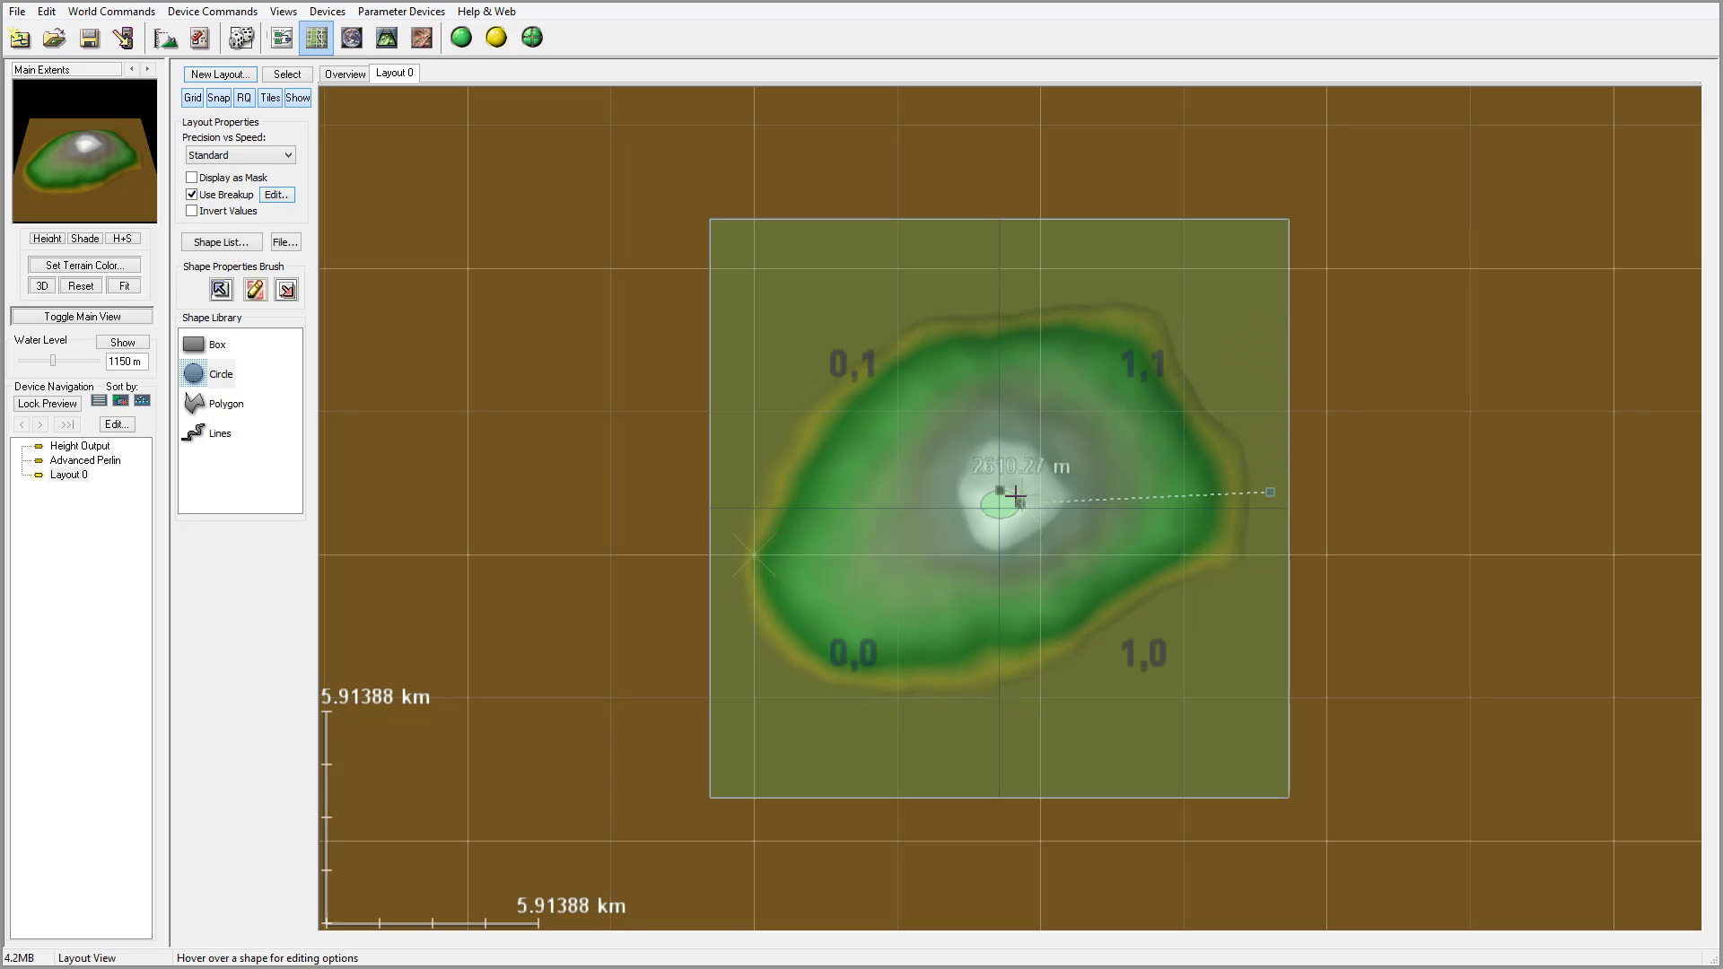
pyautogui.moveTo(1021, 504)
pyautogui.mouseDown()
pyautogui.moveTo(1022, 485)
pyautogui.moveTo(989, 491)
pyautogui.mouseUp()
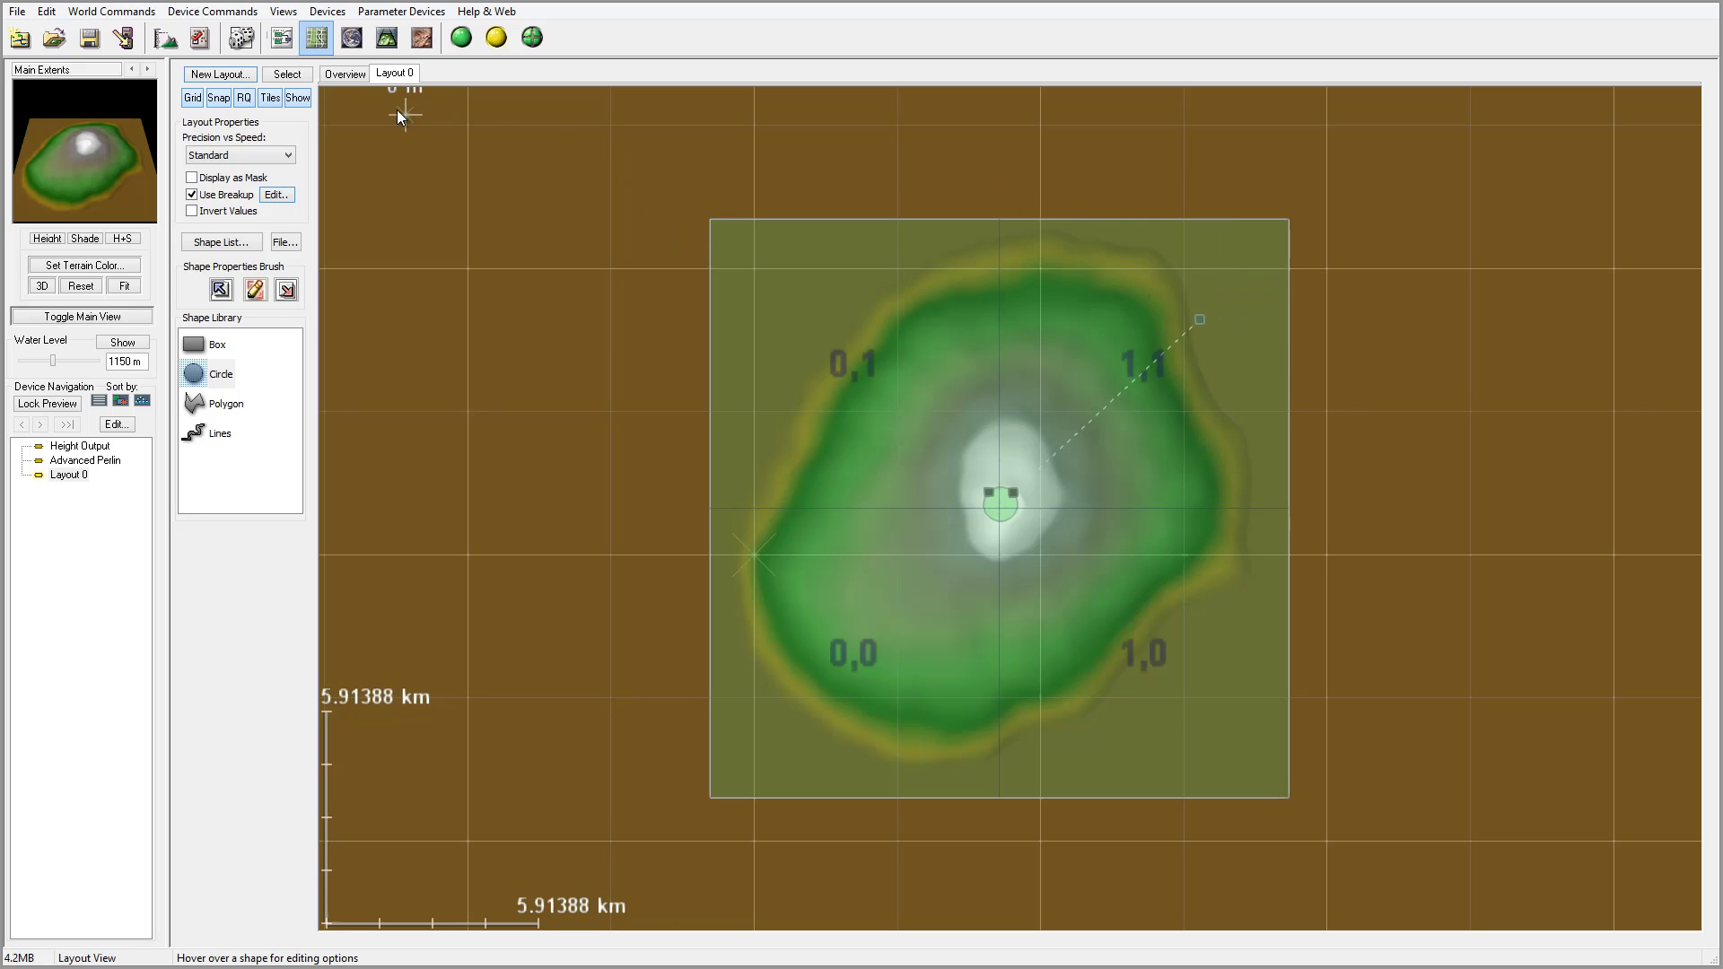
# Step: In the device workview, move Layout 0 up-left and select Advanced Perlin
pyautogui.click(282, 37)
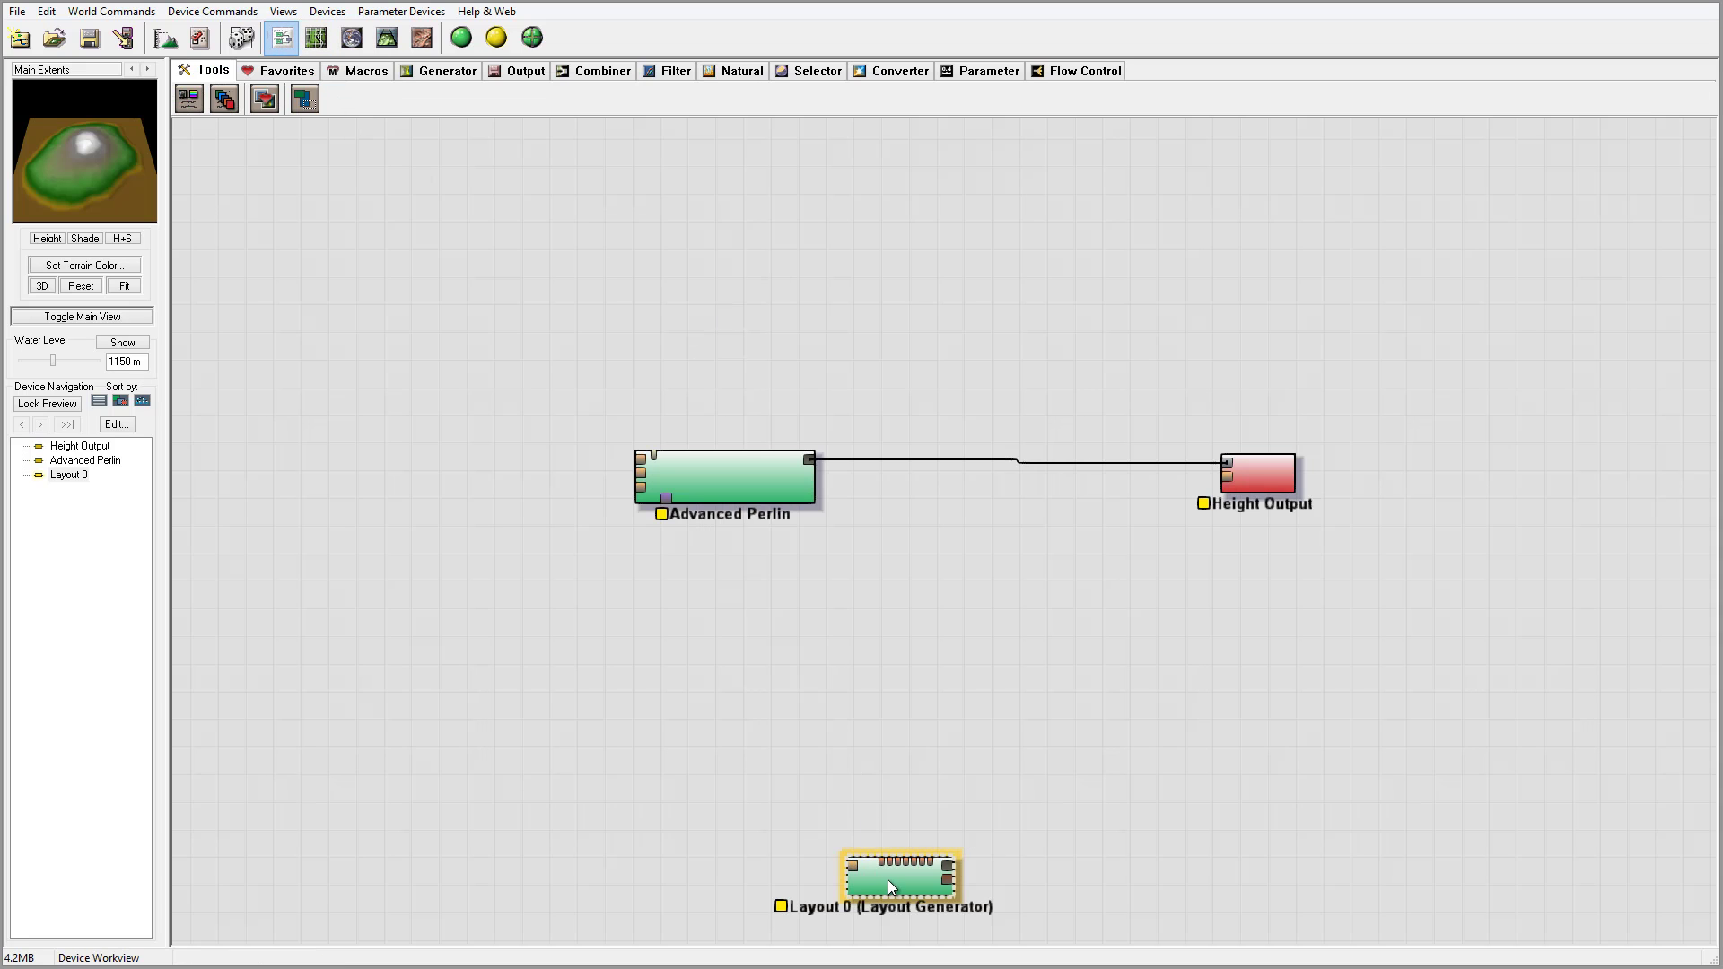
pyautogui.moveTo(887, 880); pyautogui.dragTo(668, 503)
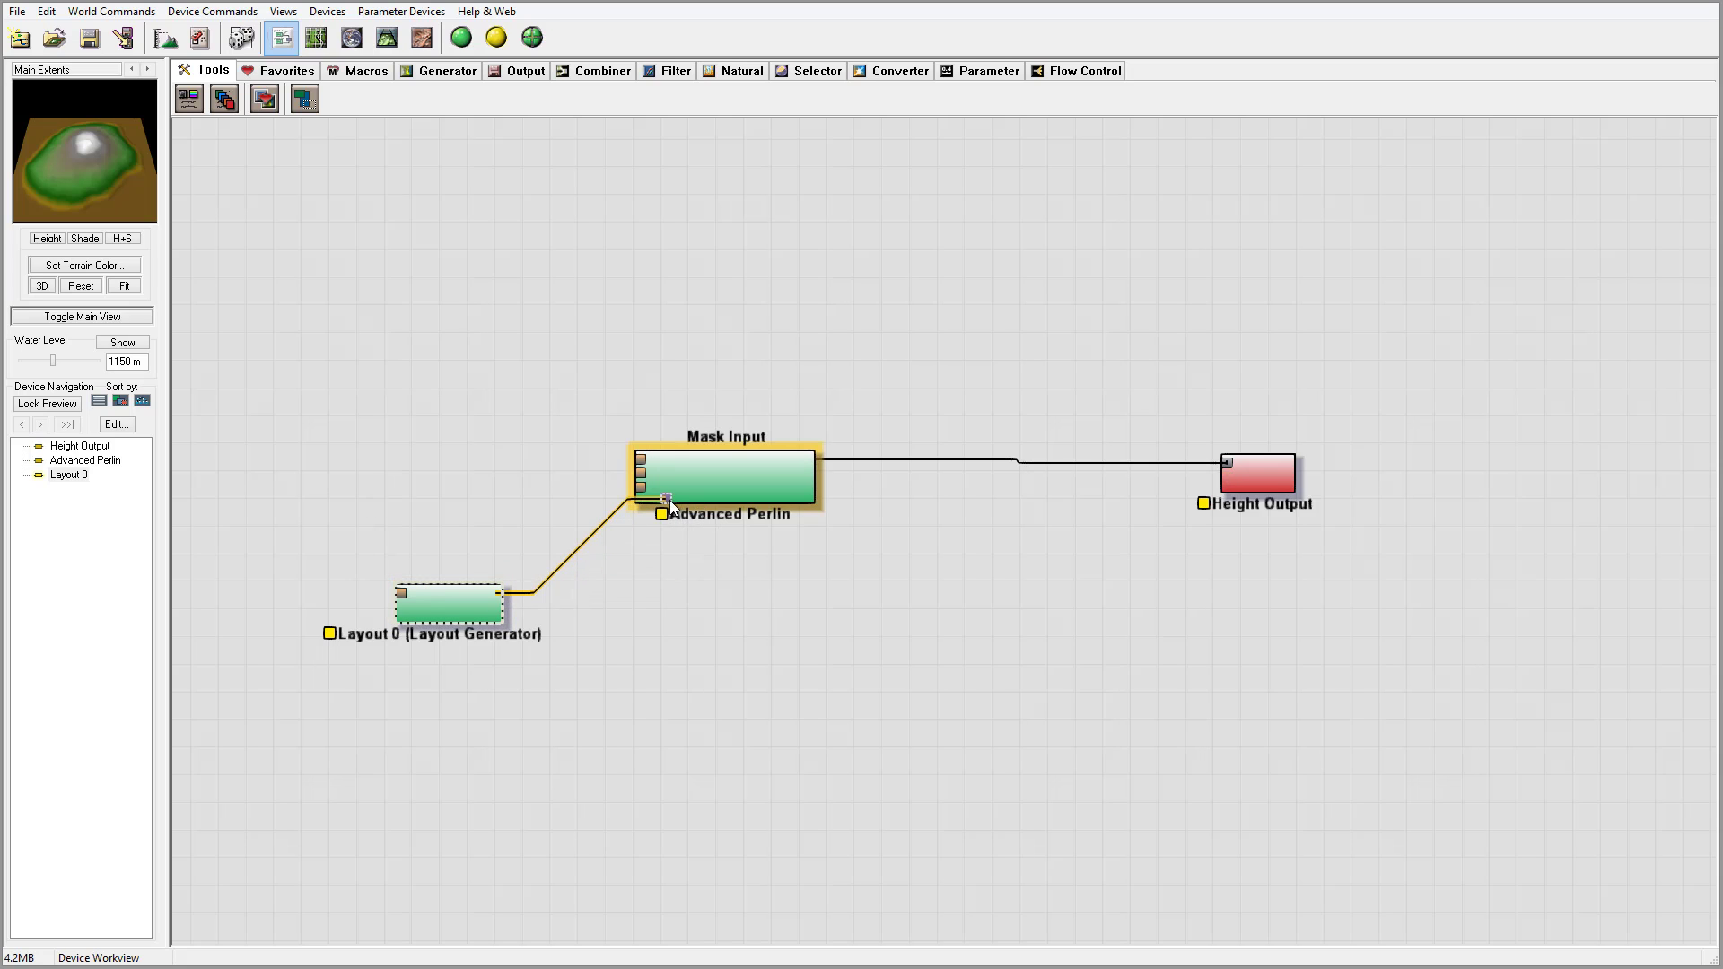
pyautogui.click(718, 454)
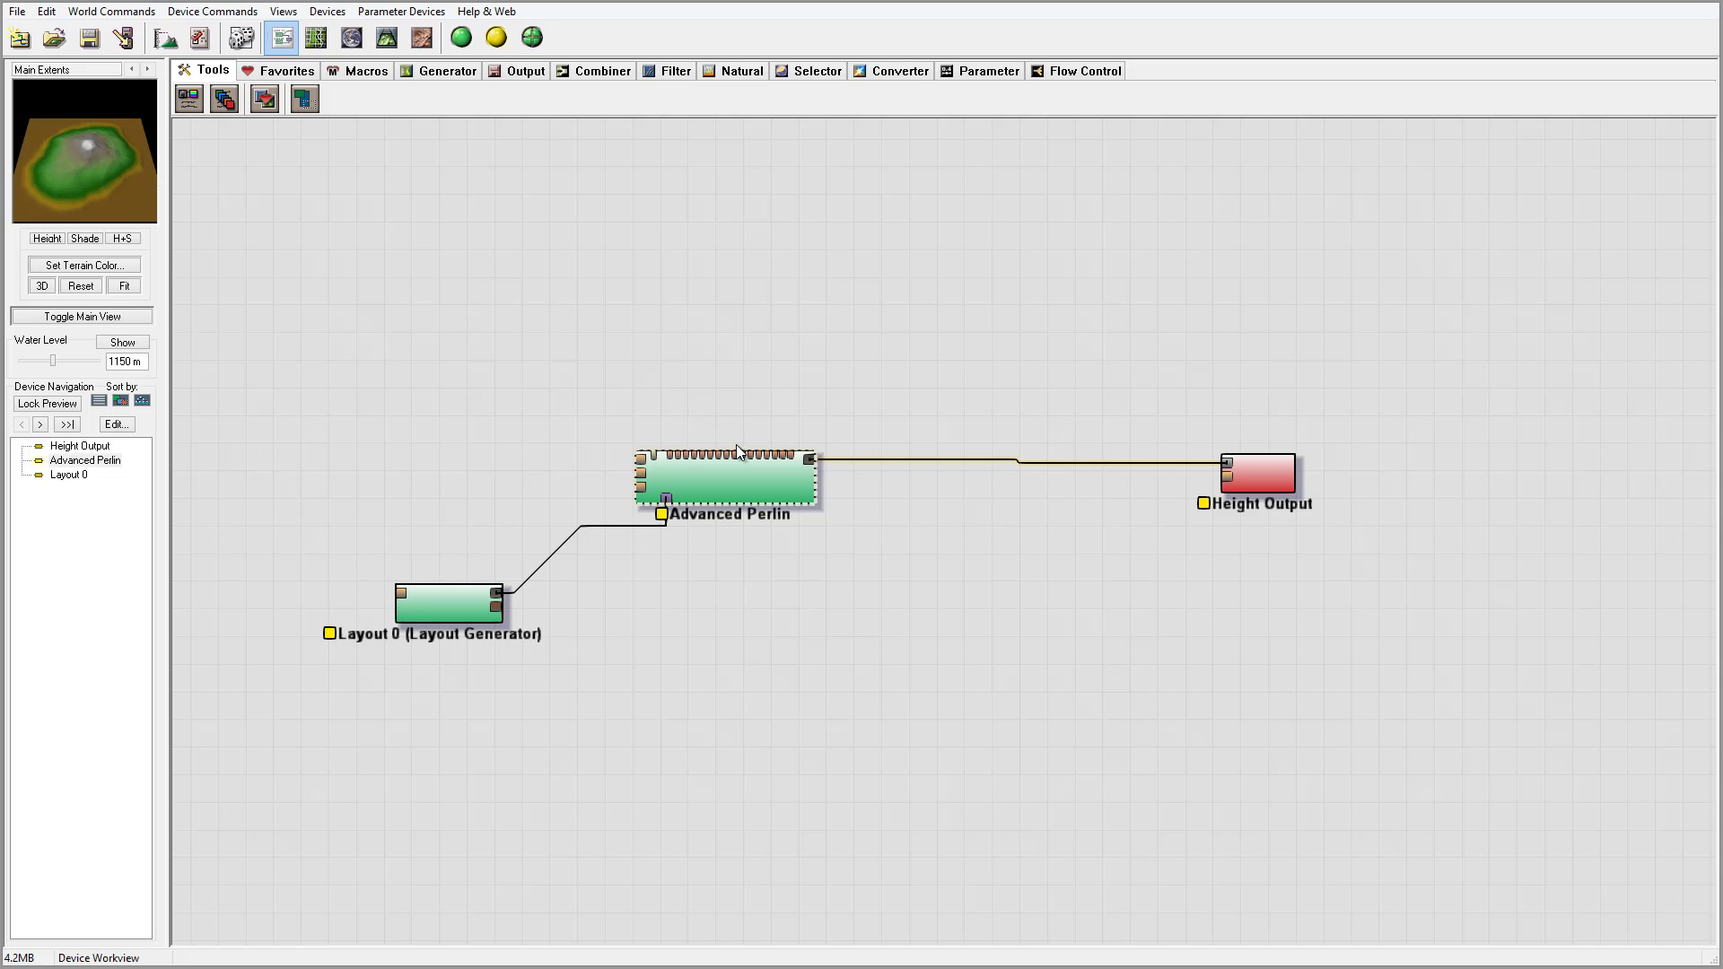
# Step: Set Advanced Perlin to Ridged style, ~3.08 km scale, higher steepness, elevation center 1804.69
pyautogui.doubleClick(735, 493)
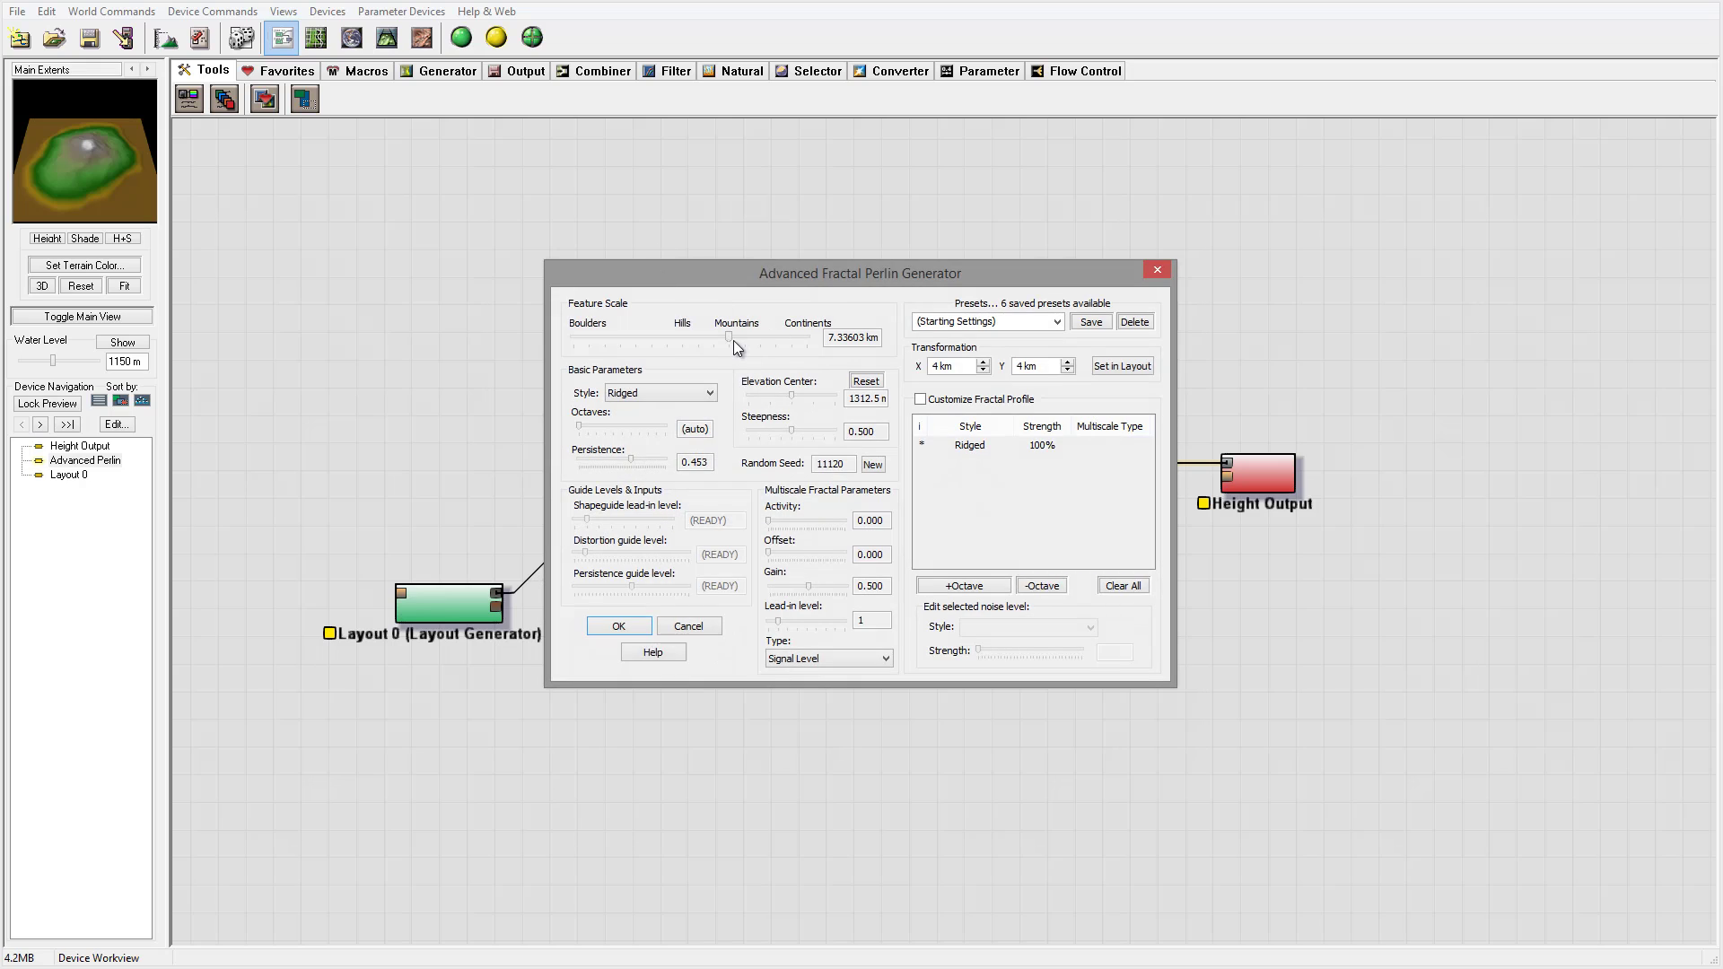
pyautogui.moveTo(725, 336); pyautogui.dragTo(705, 333)
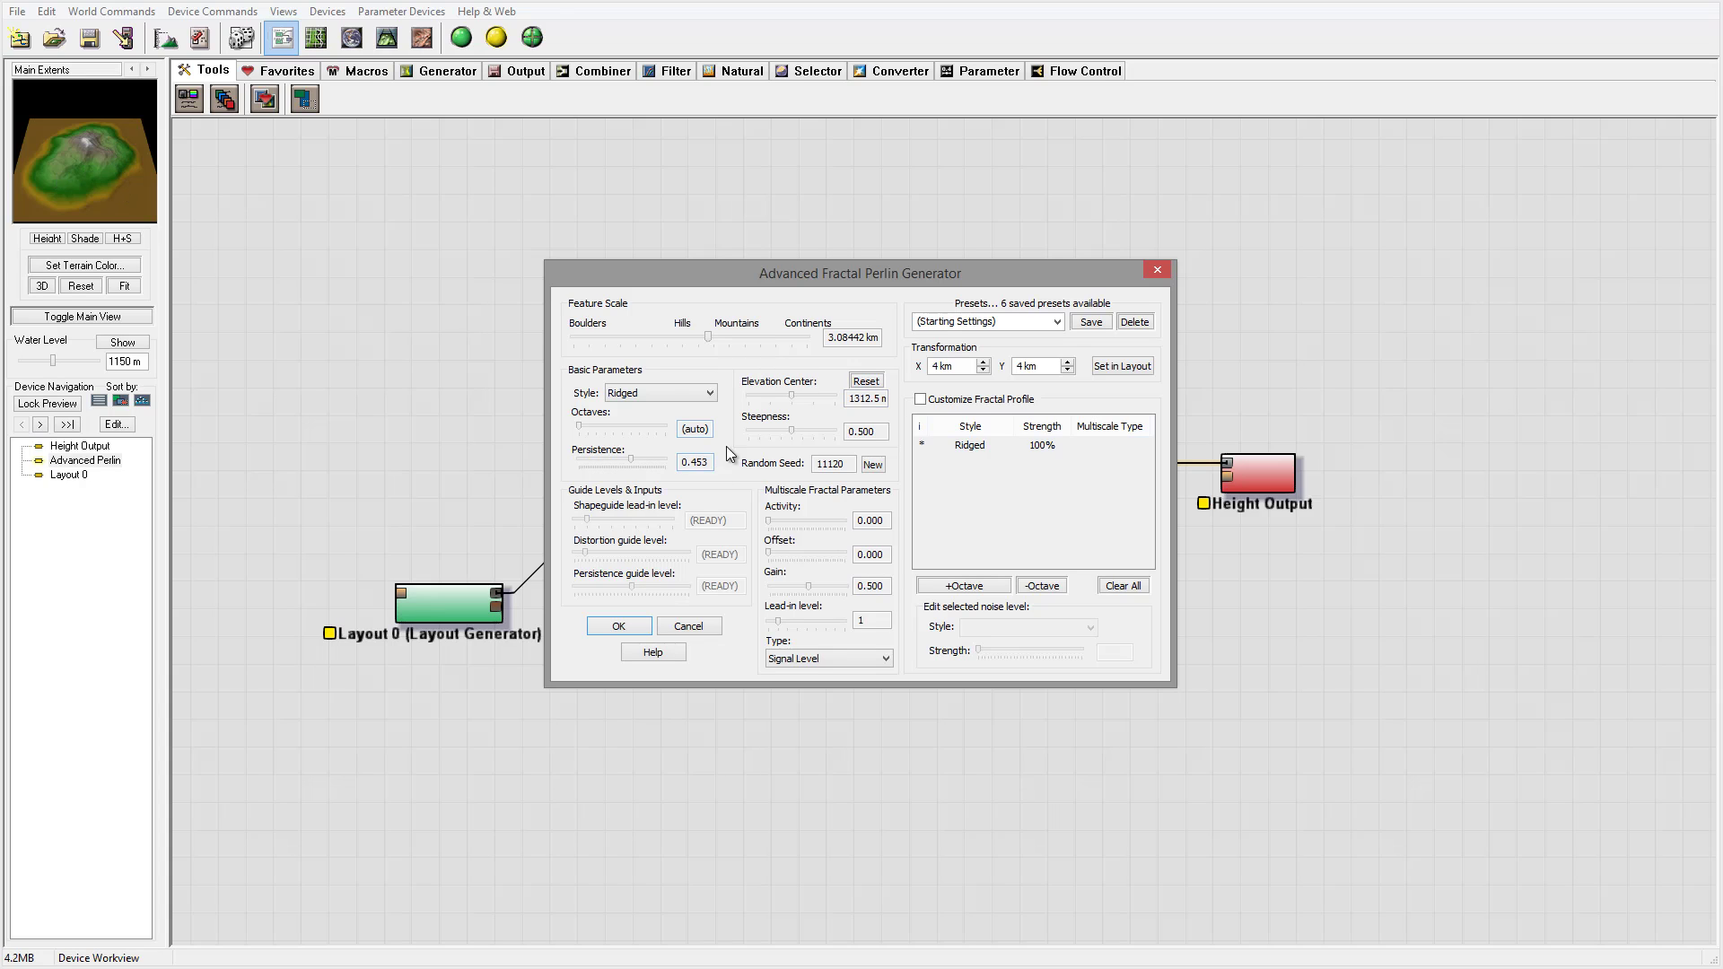
pyautogui.click(639, 396)
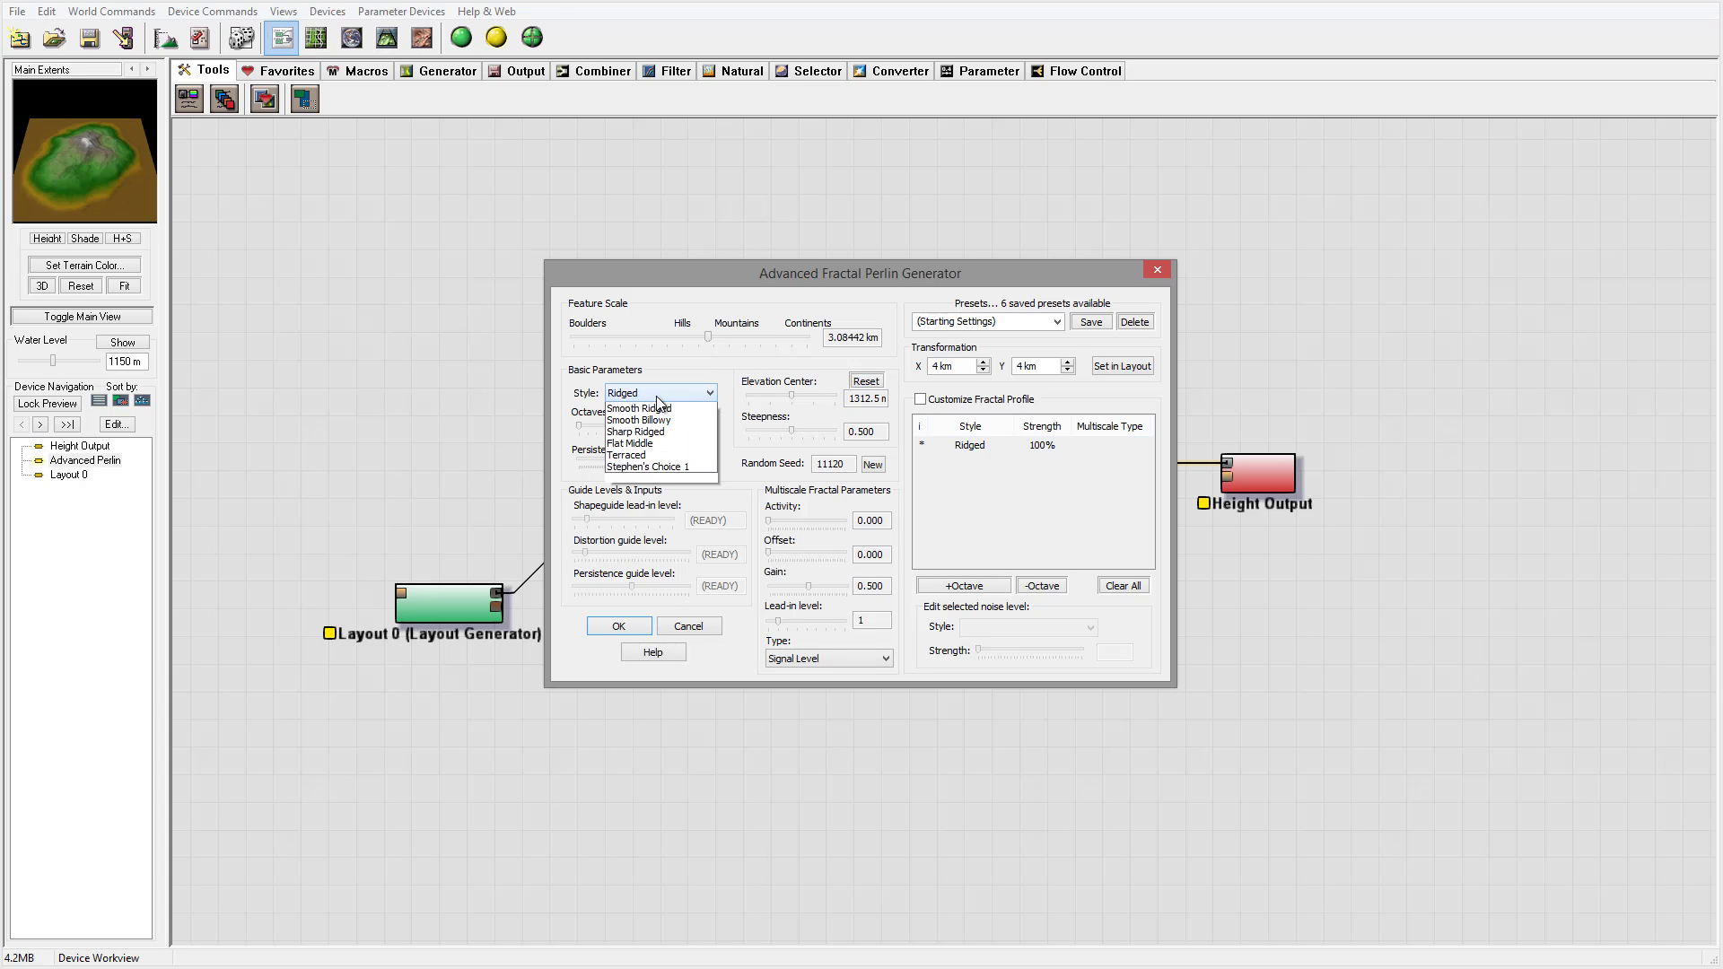
pyautogui.click(655, 395)
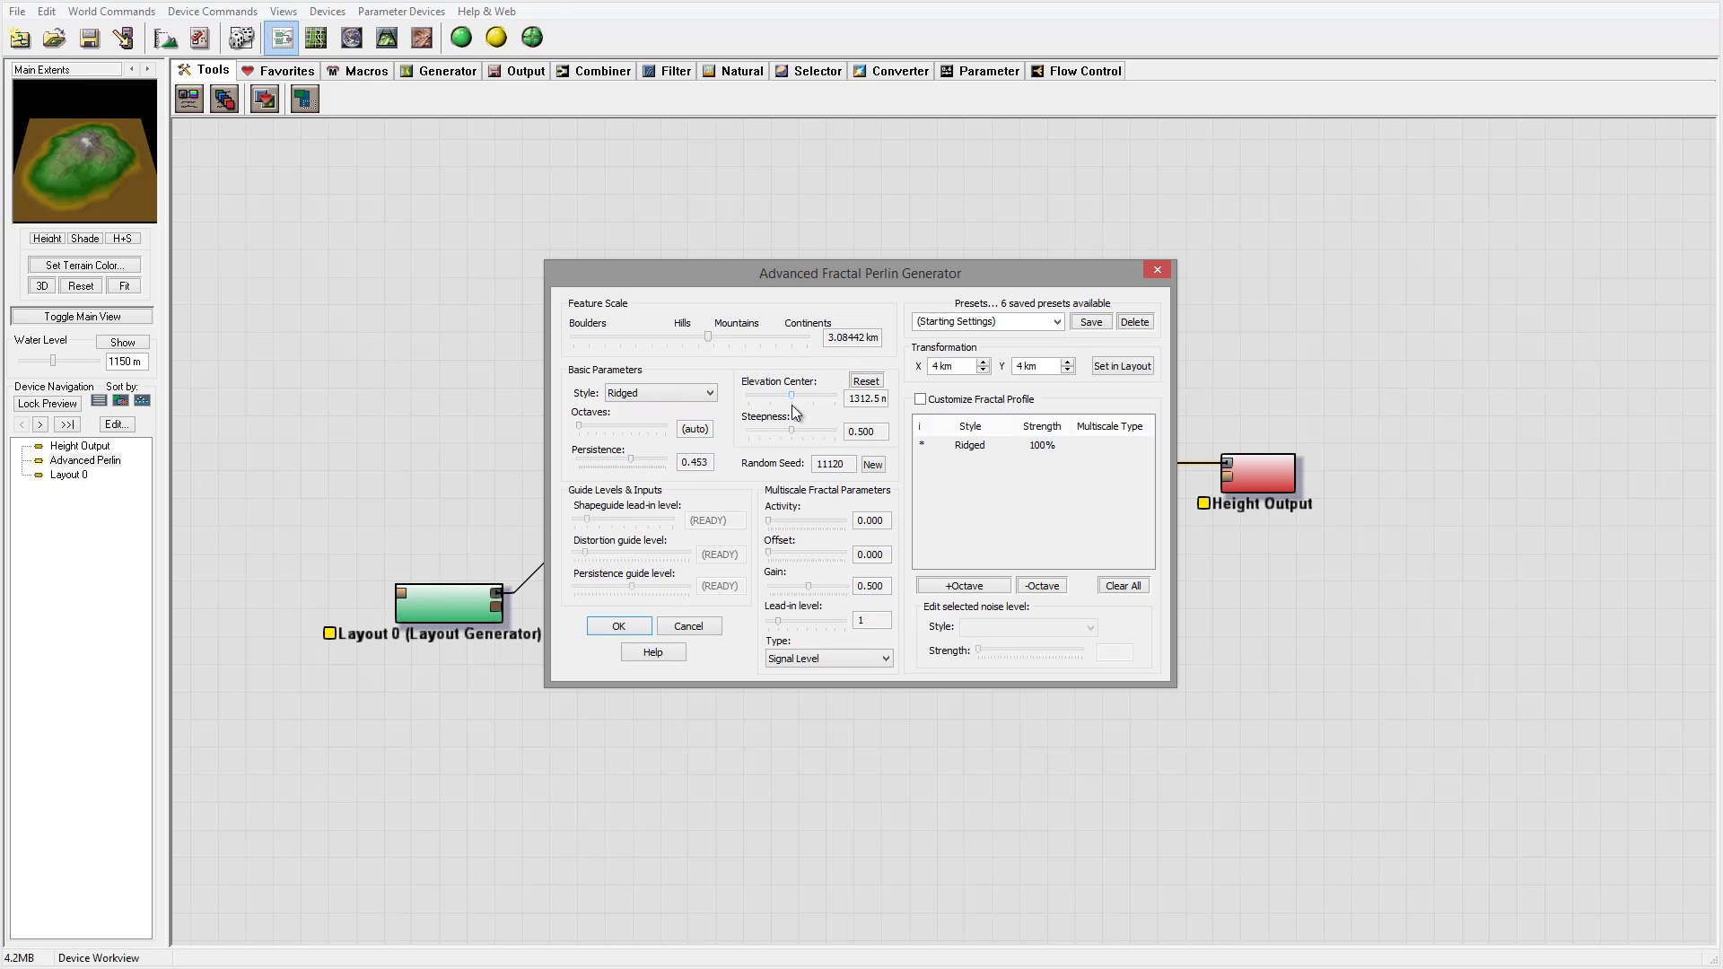
pyautogui.click(795, 429)
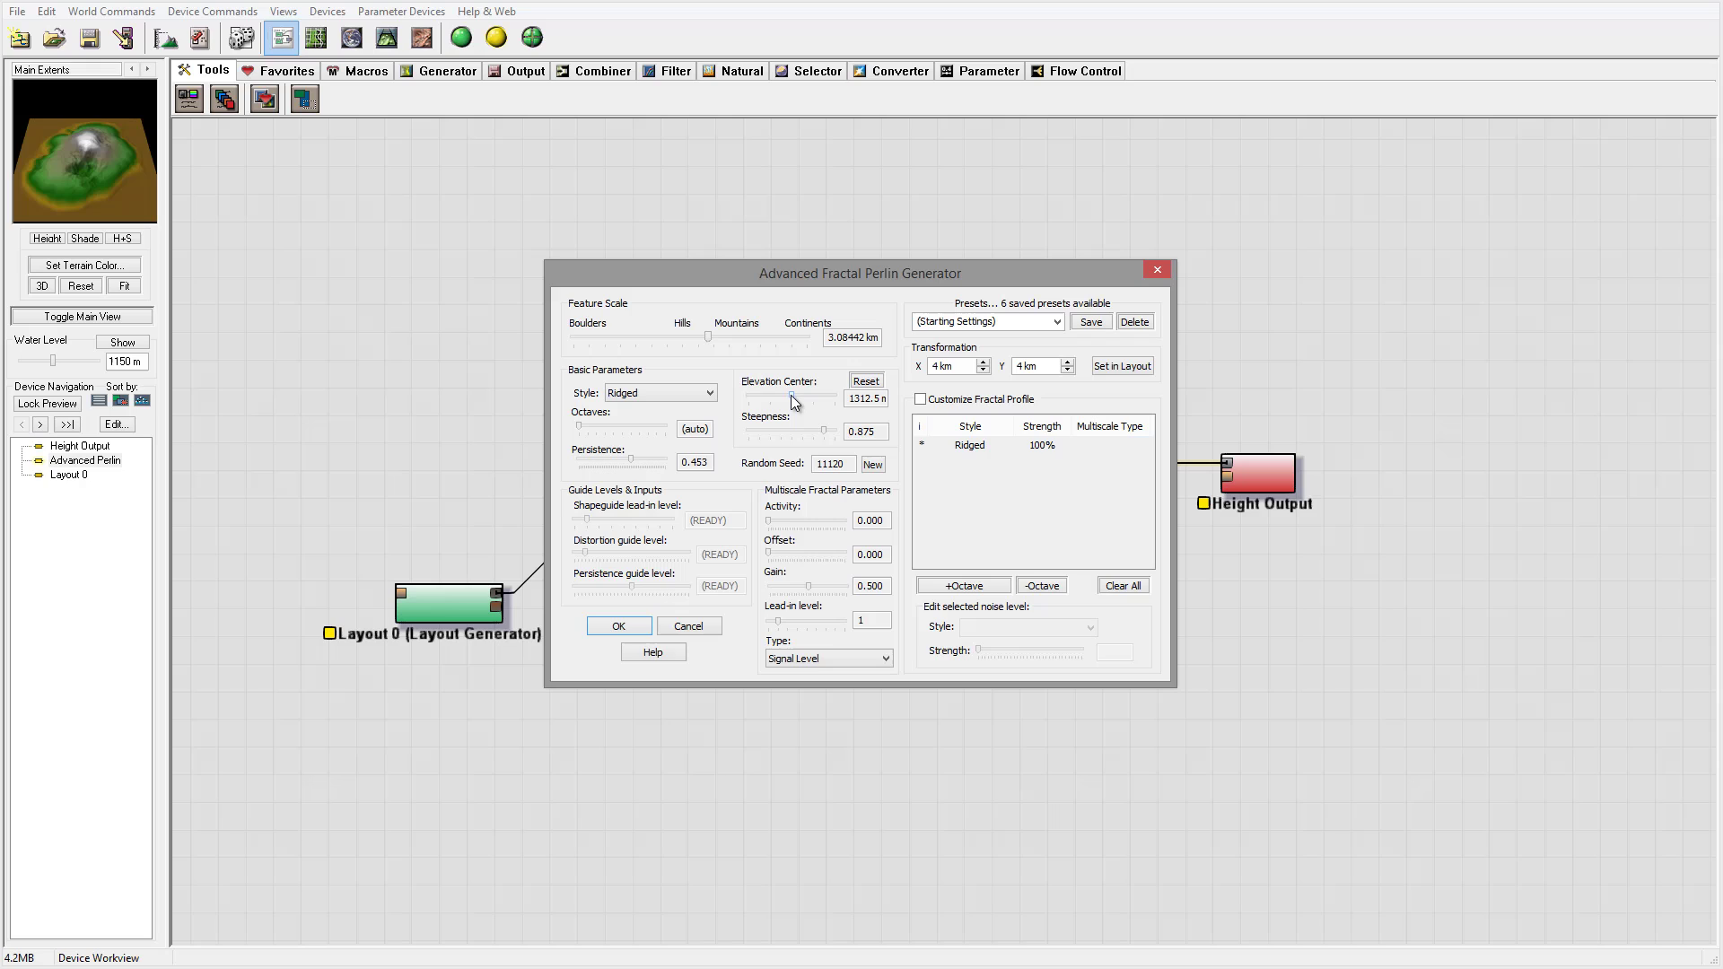
pyautogui.moveTo(789, 395); pyautogui.dragTo(803, 429)
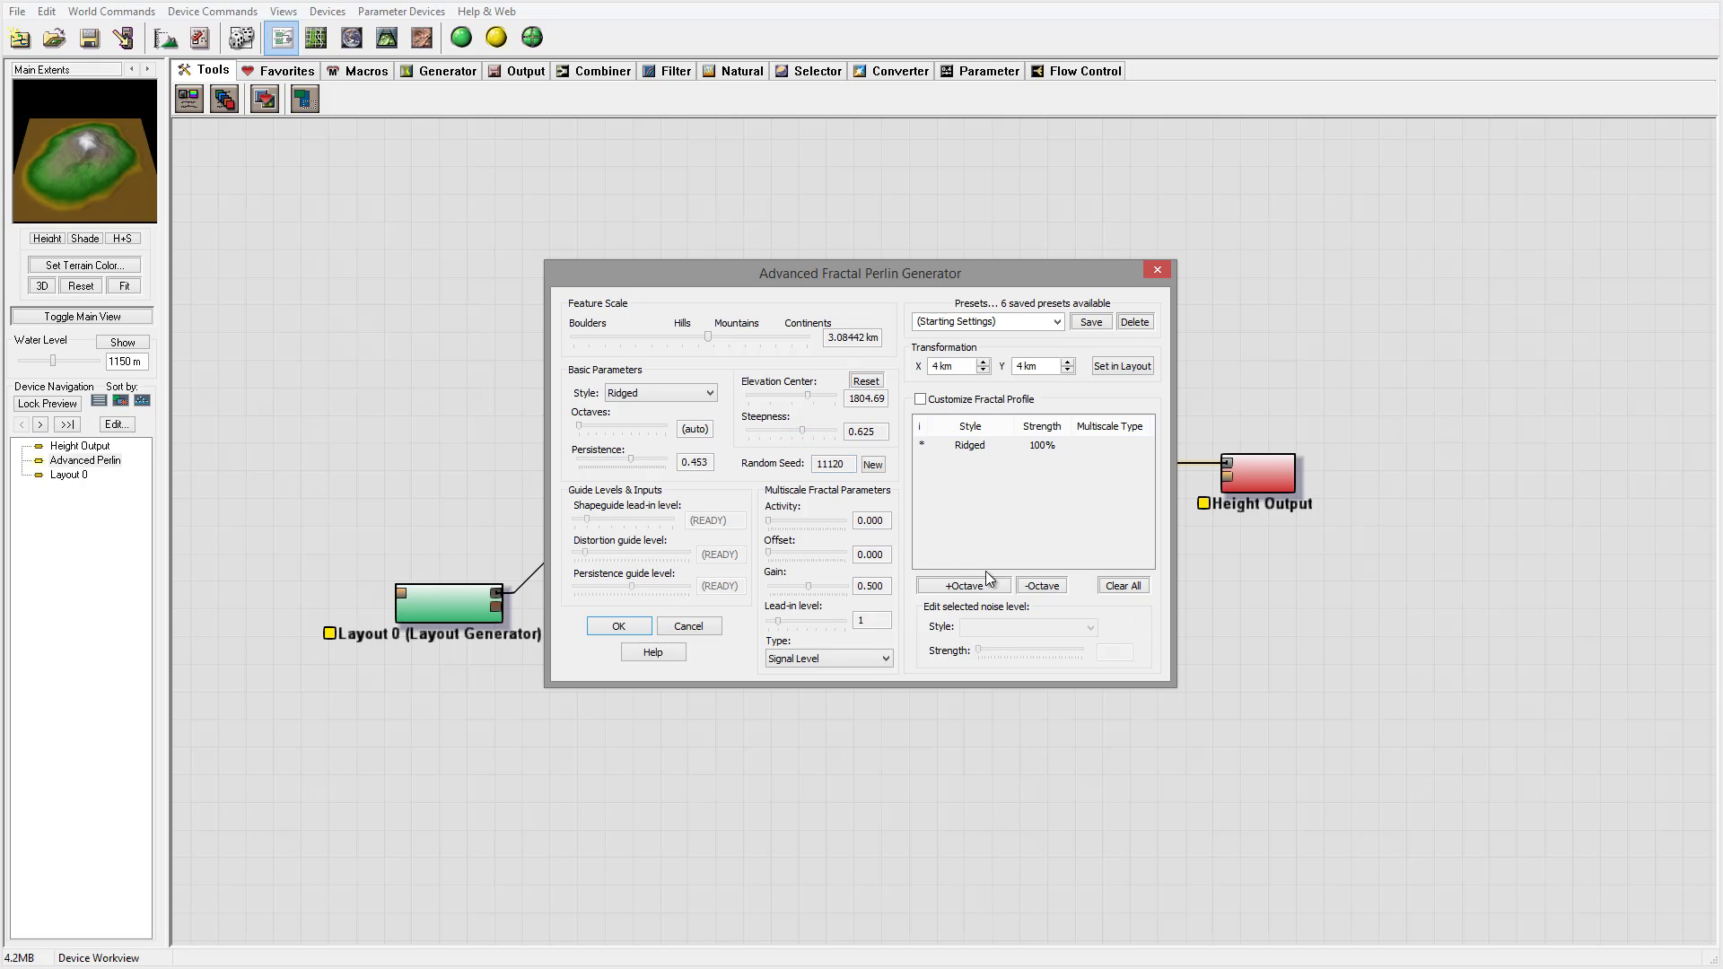
pyautogui.click(619, 626)
pyautogui.moveTo(745, 491); pyautogui.dragTo(698, 440)
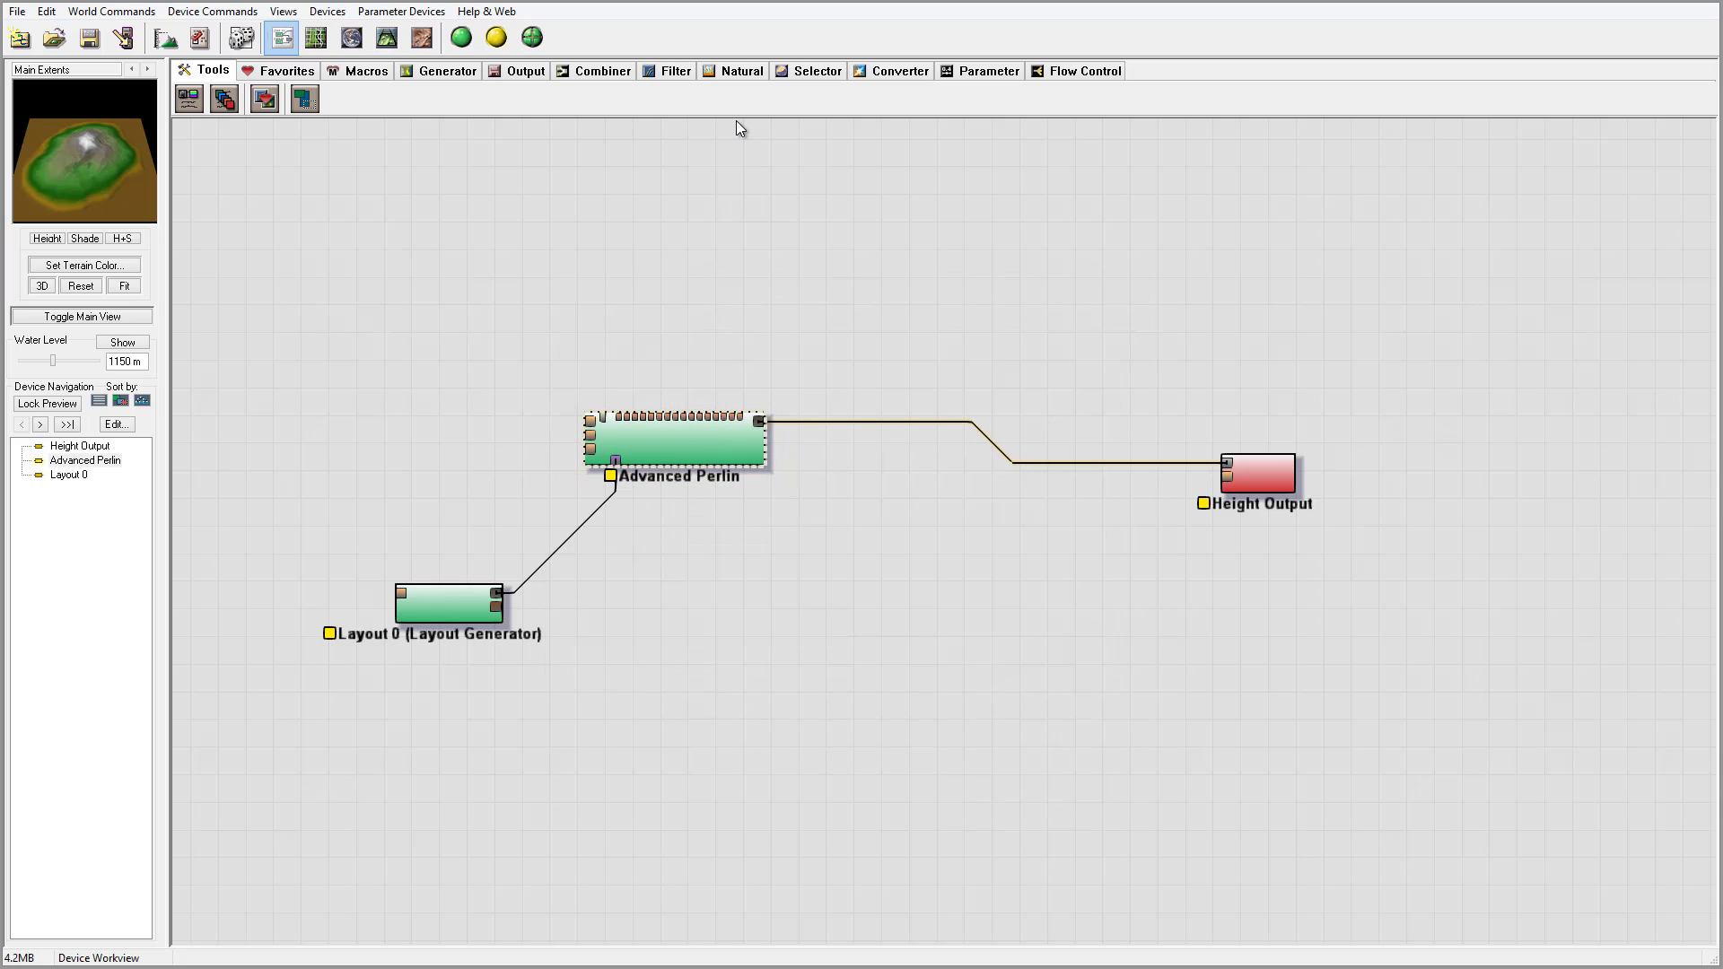
# Step: Add an Erosion device wired from Advanced Perlin into Height Output
pyautogui.click(750, 78)
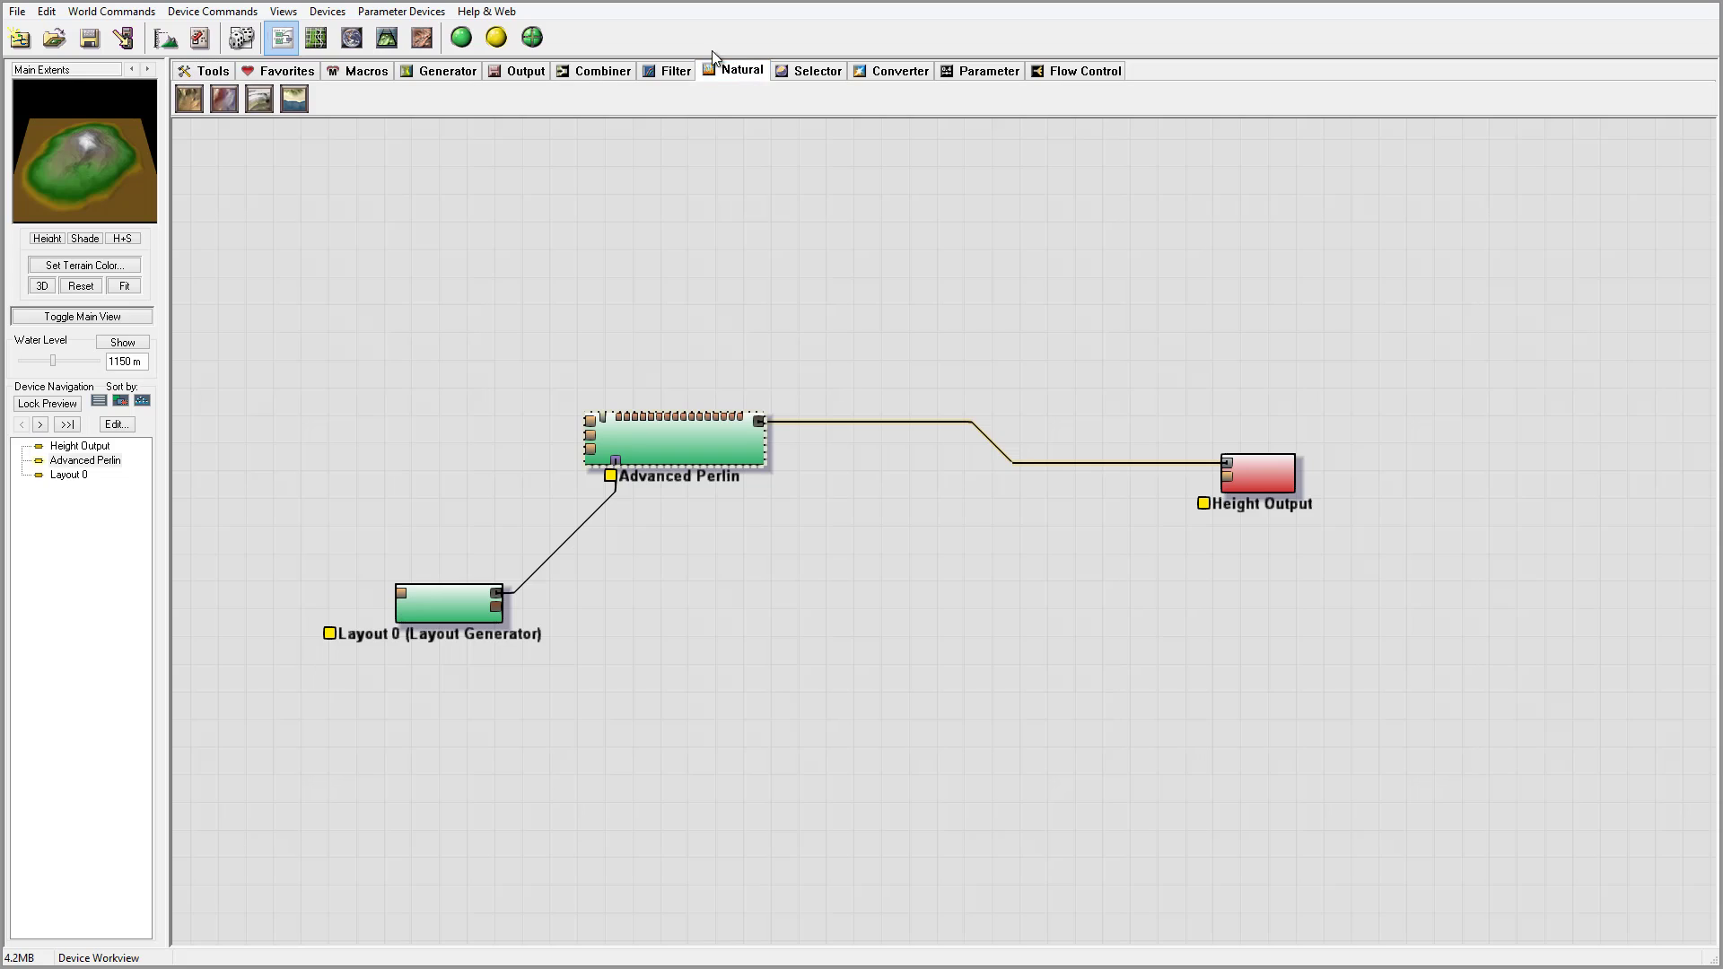
pyautogui.click(183, 99)
pyautogui.click(914, 361)
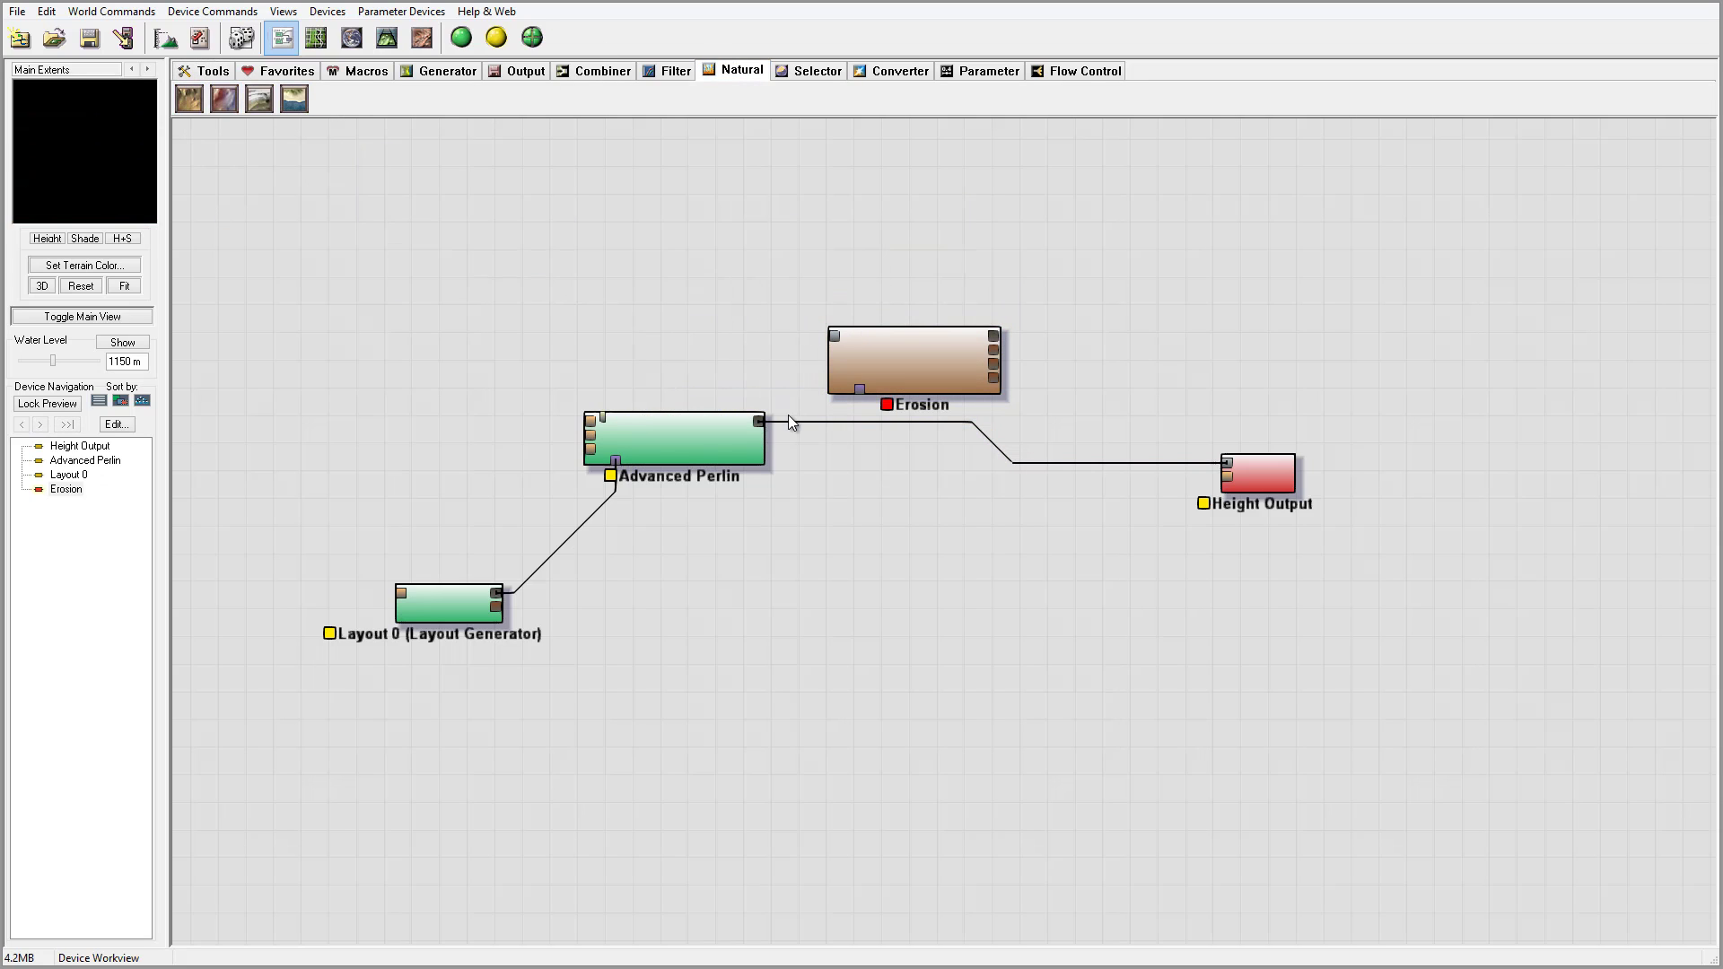
pyautogui.moveTo(759, 421); pyautogui.dragTo(921, 483)
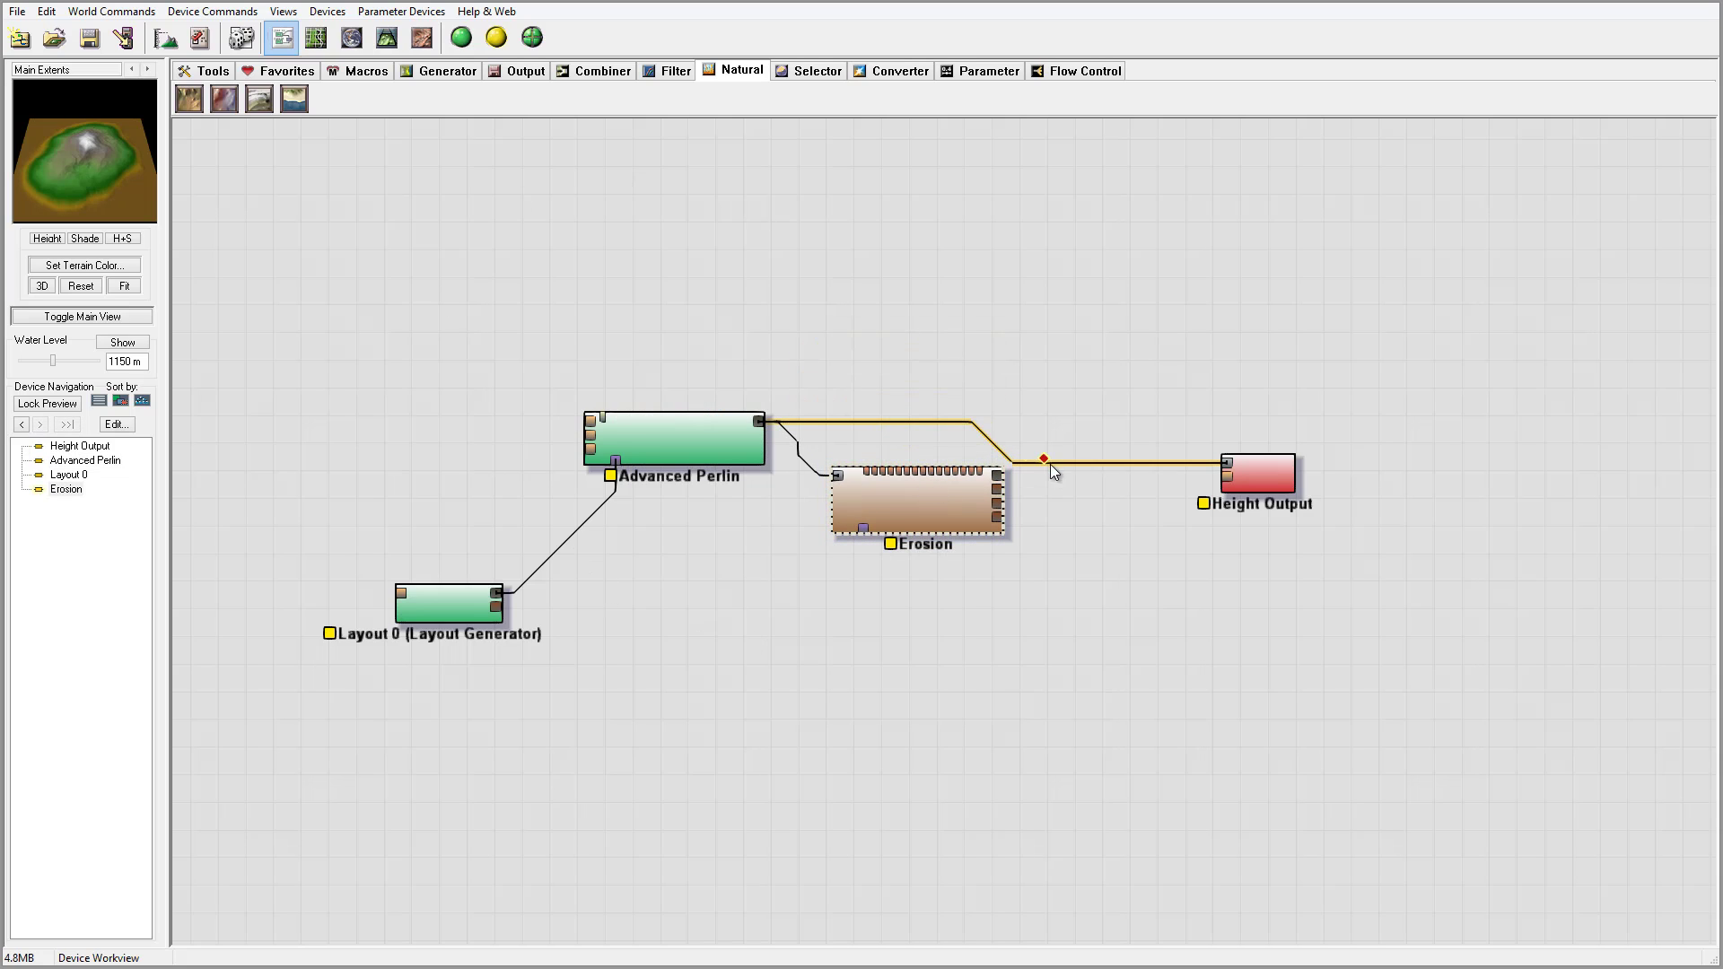
pyautogui.moveTo(1000, 475); pyautogui.dragTo(1224, 466)
# Step: Align Erosion between the devices, move Height Output right and Layout 0 under Advanced Perlin
pyautogui.moveTo(975, 487); pyautogui.dragTo(966, 440)
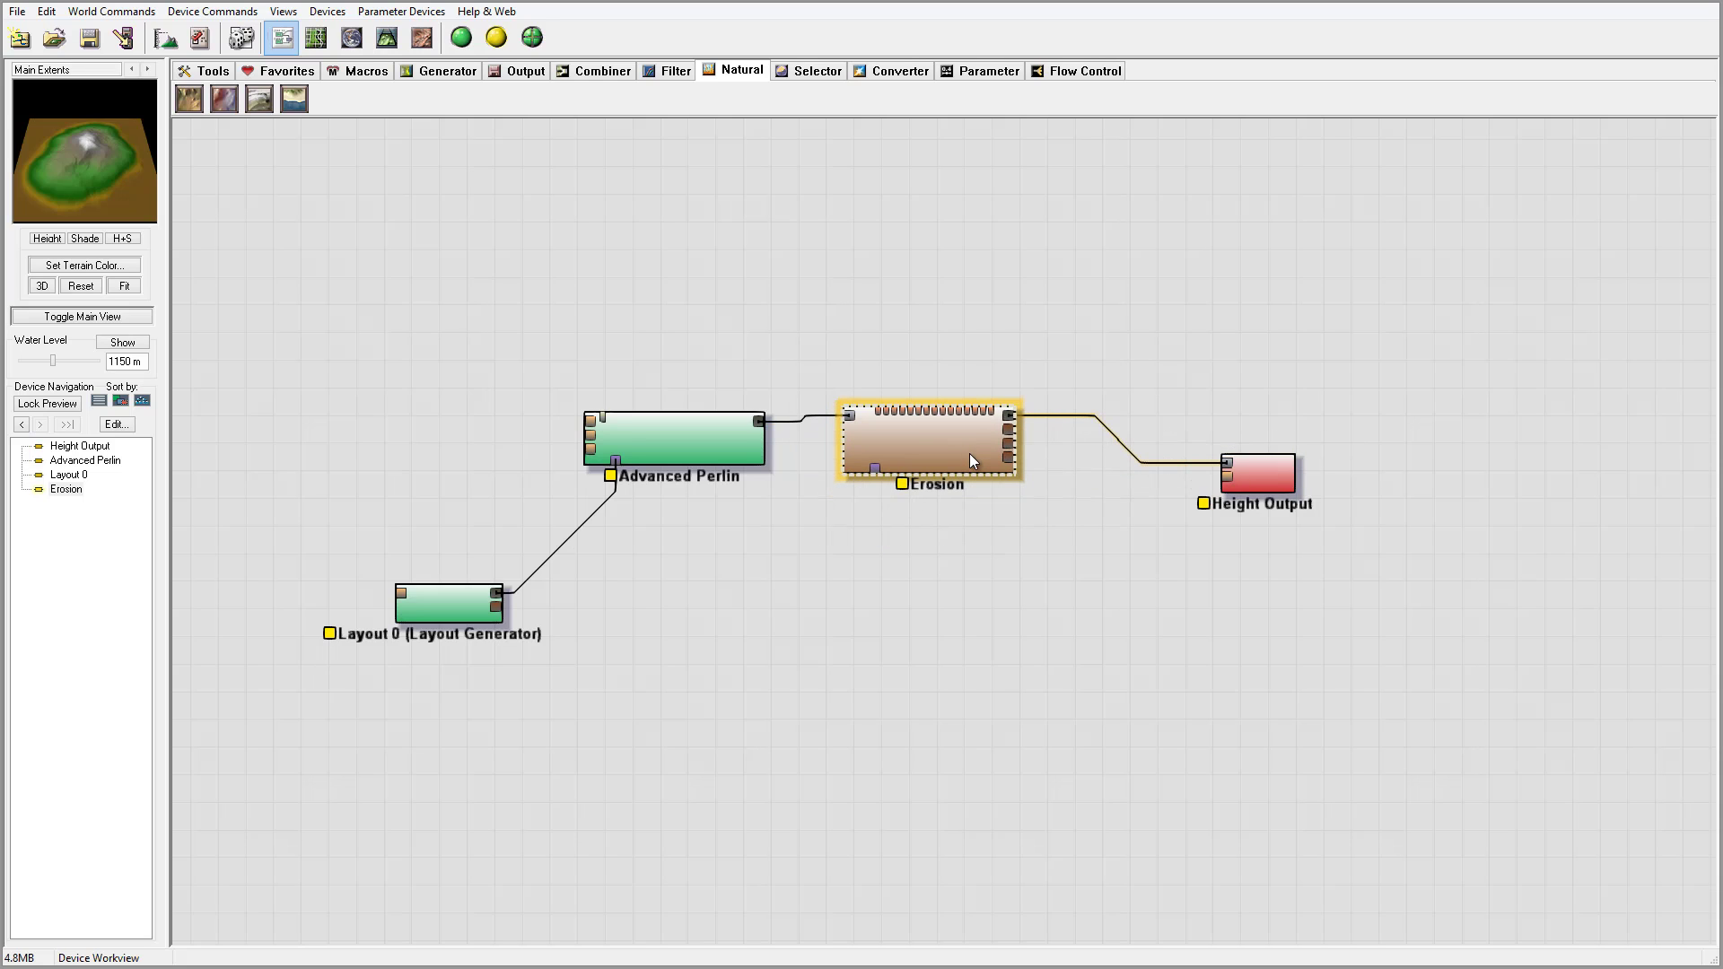
pyautogui.moveTo(1295, 476); pyautogui.dragTo(1388, 454)
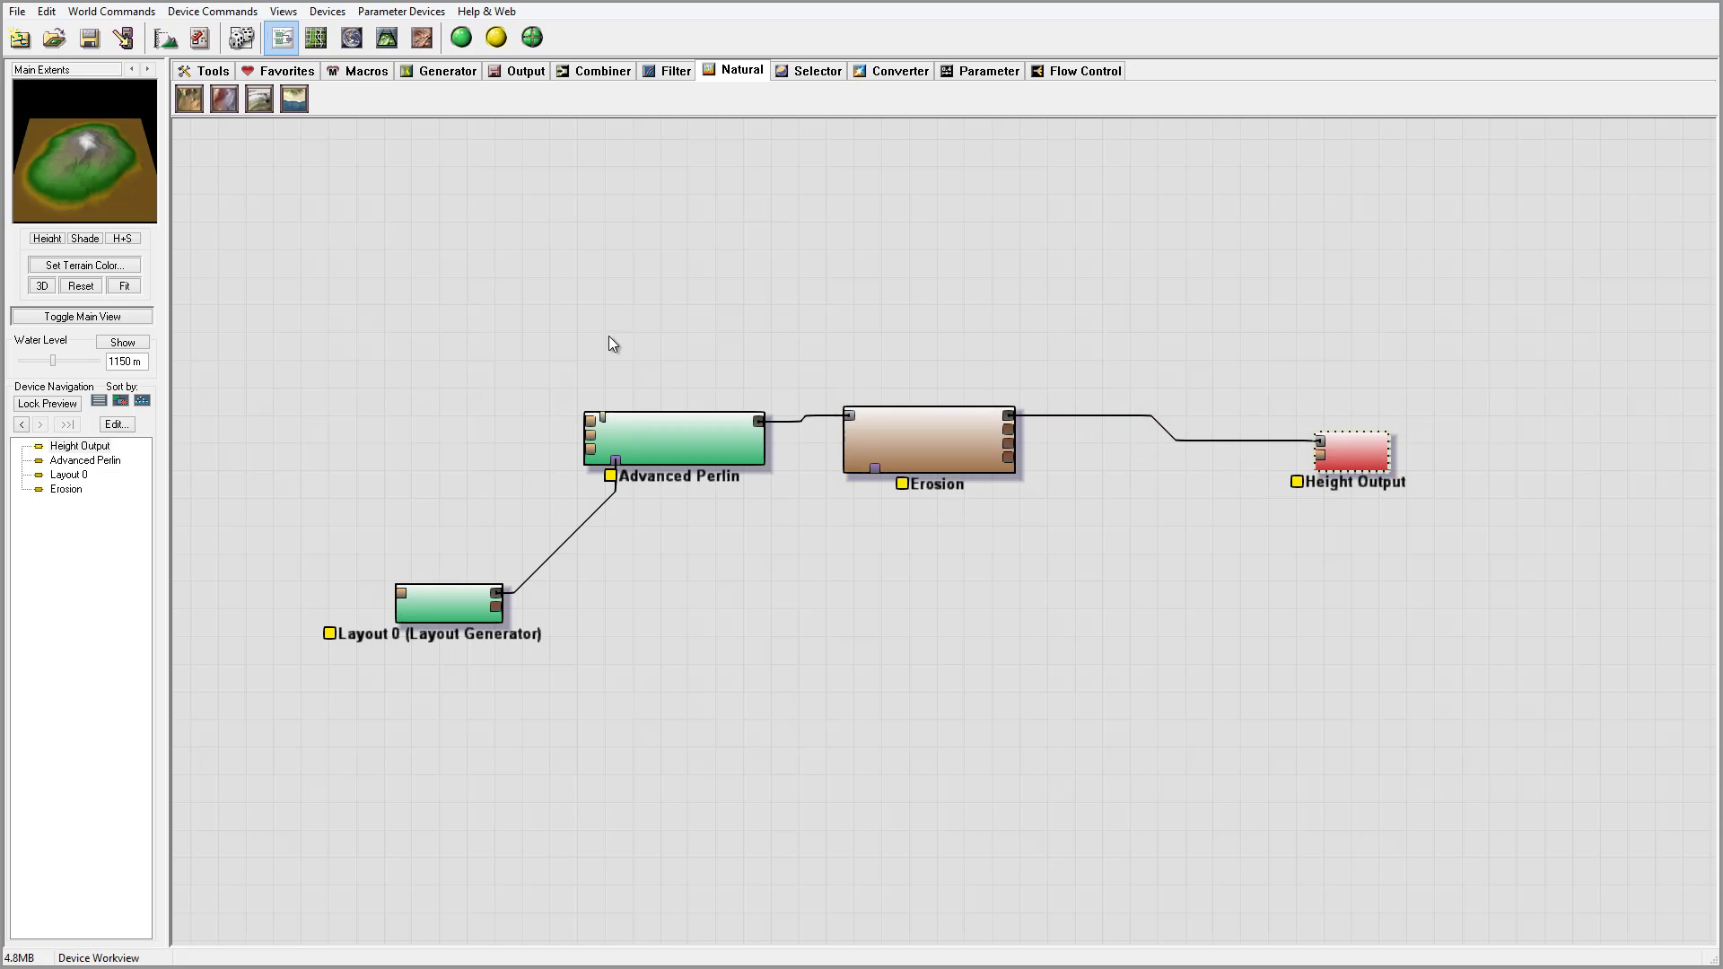
pyautogui.moveTo(463, 612); pyautogui.dragTo(552, 612)
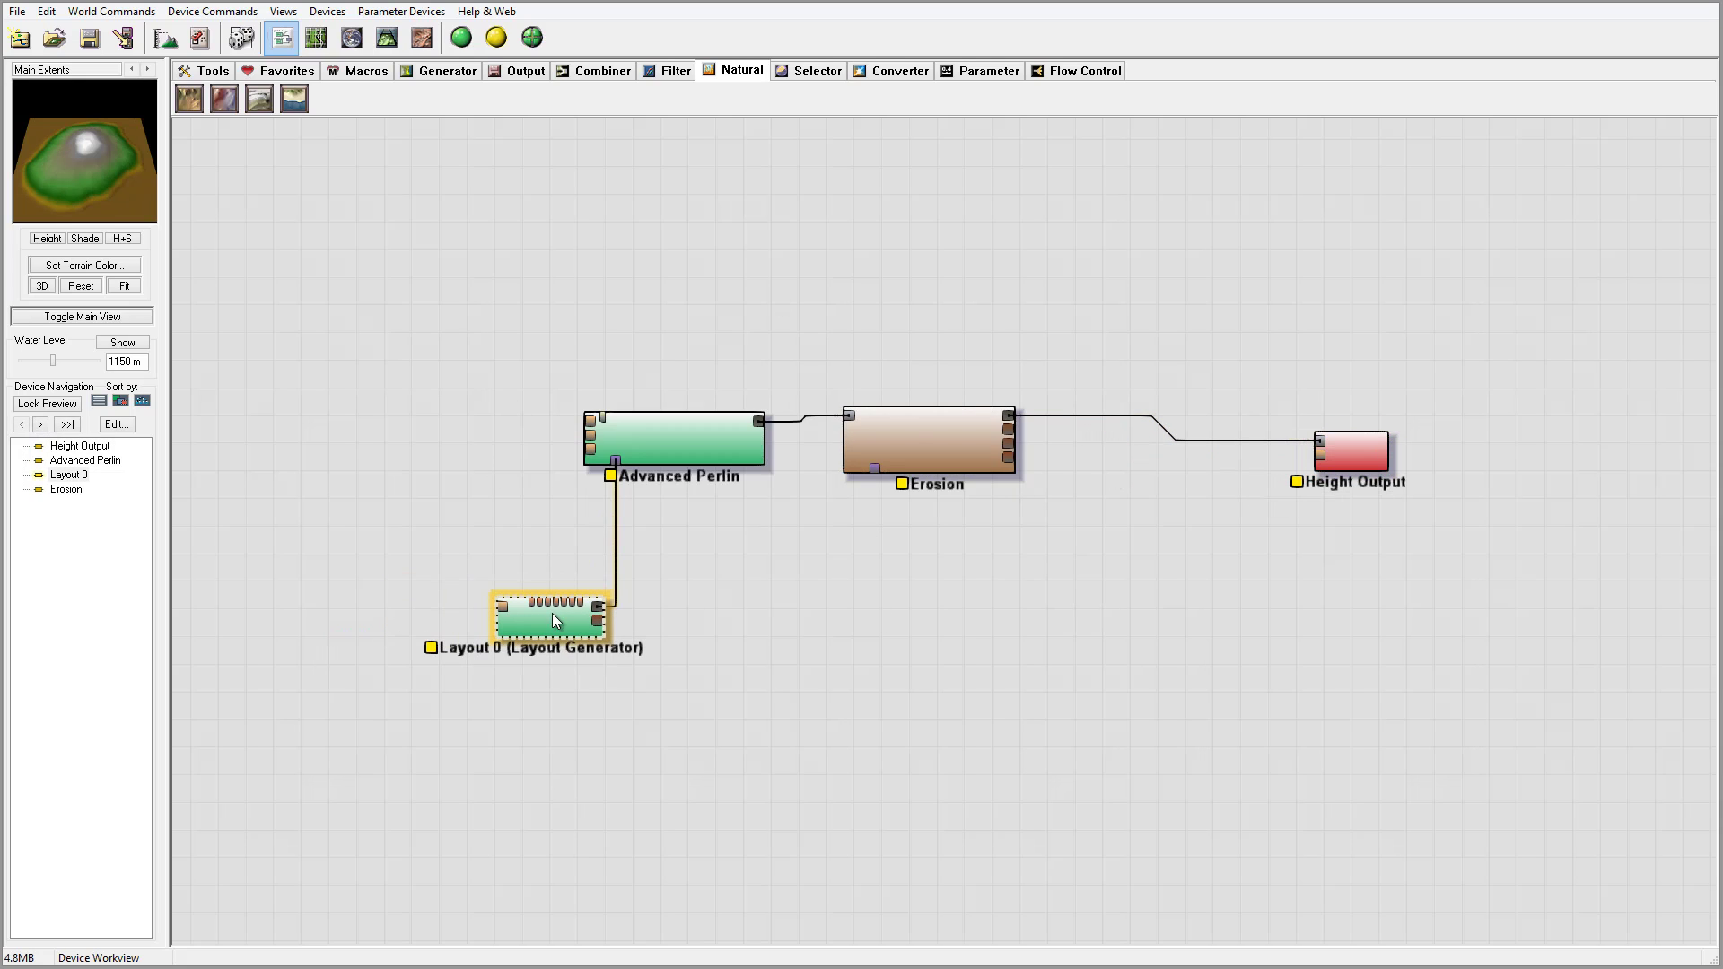
pyautogui.moveTo(903, 424); pyautogui.dragTo(919, 428)
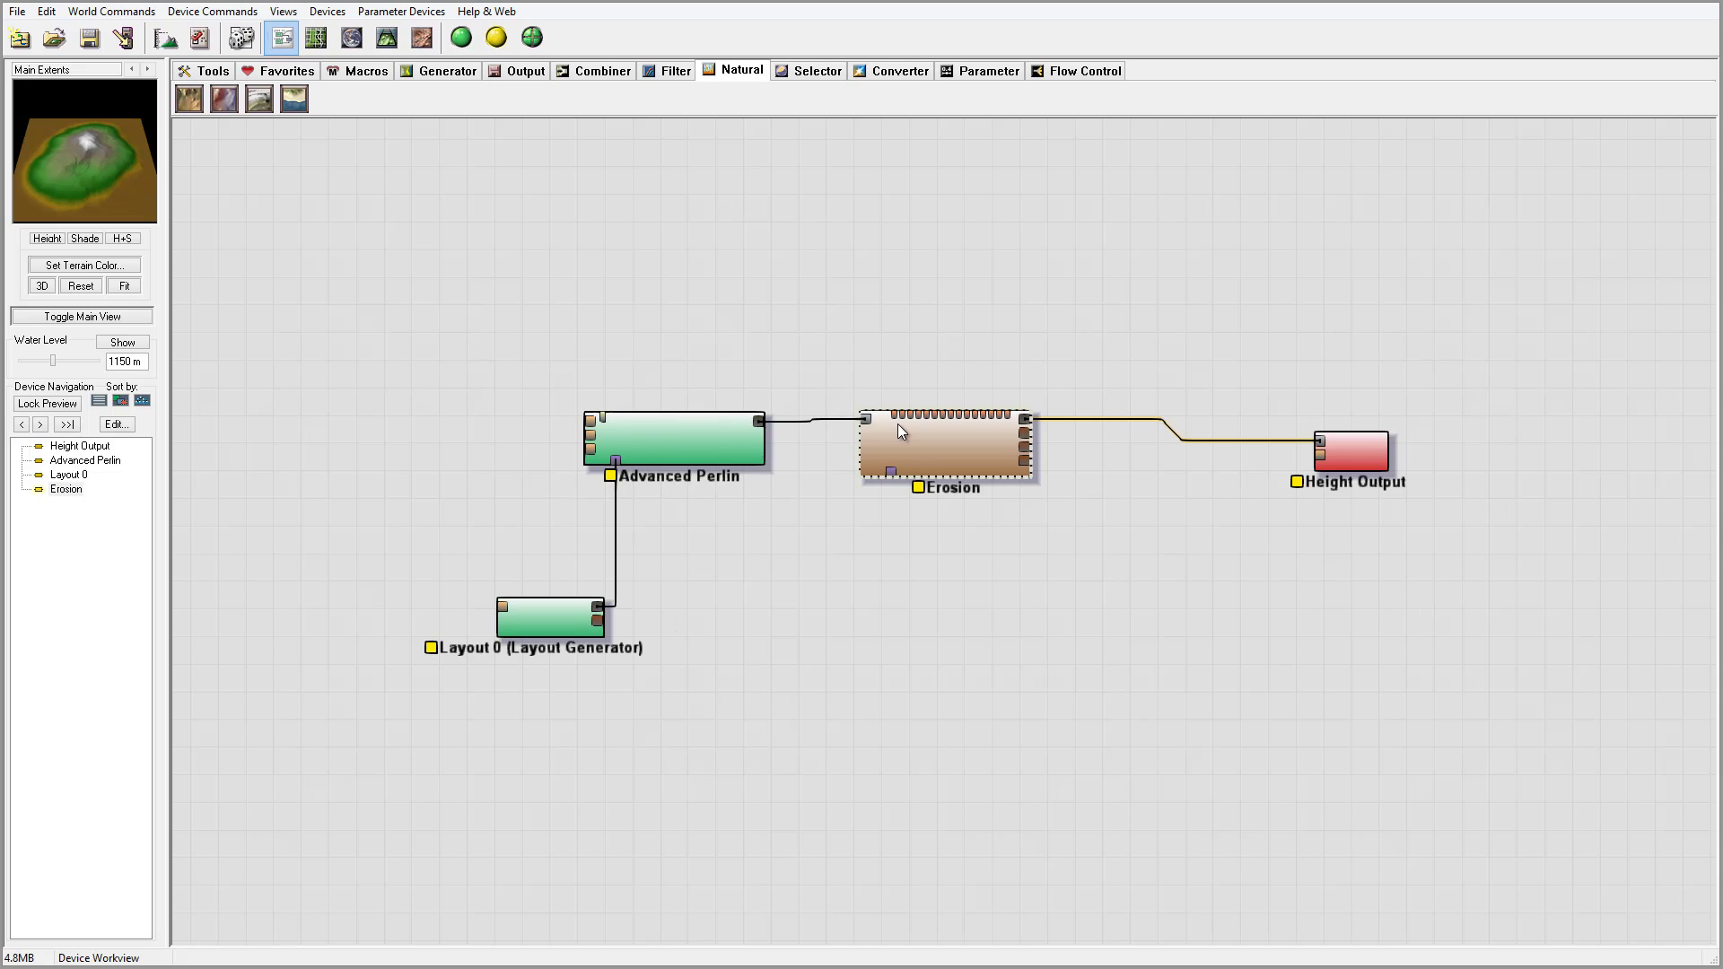
# Step: Set Erosion to Channeled Erosion with Erosive Power 0.867 and rock hardness 0.111
pyautogui.doubleClick(951, 472)
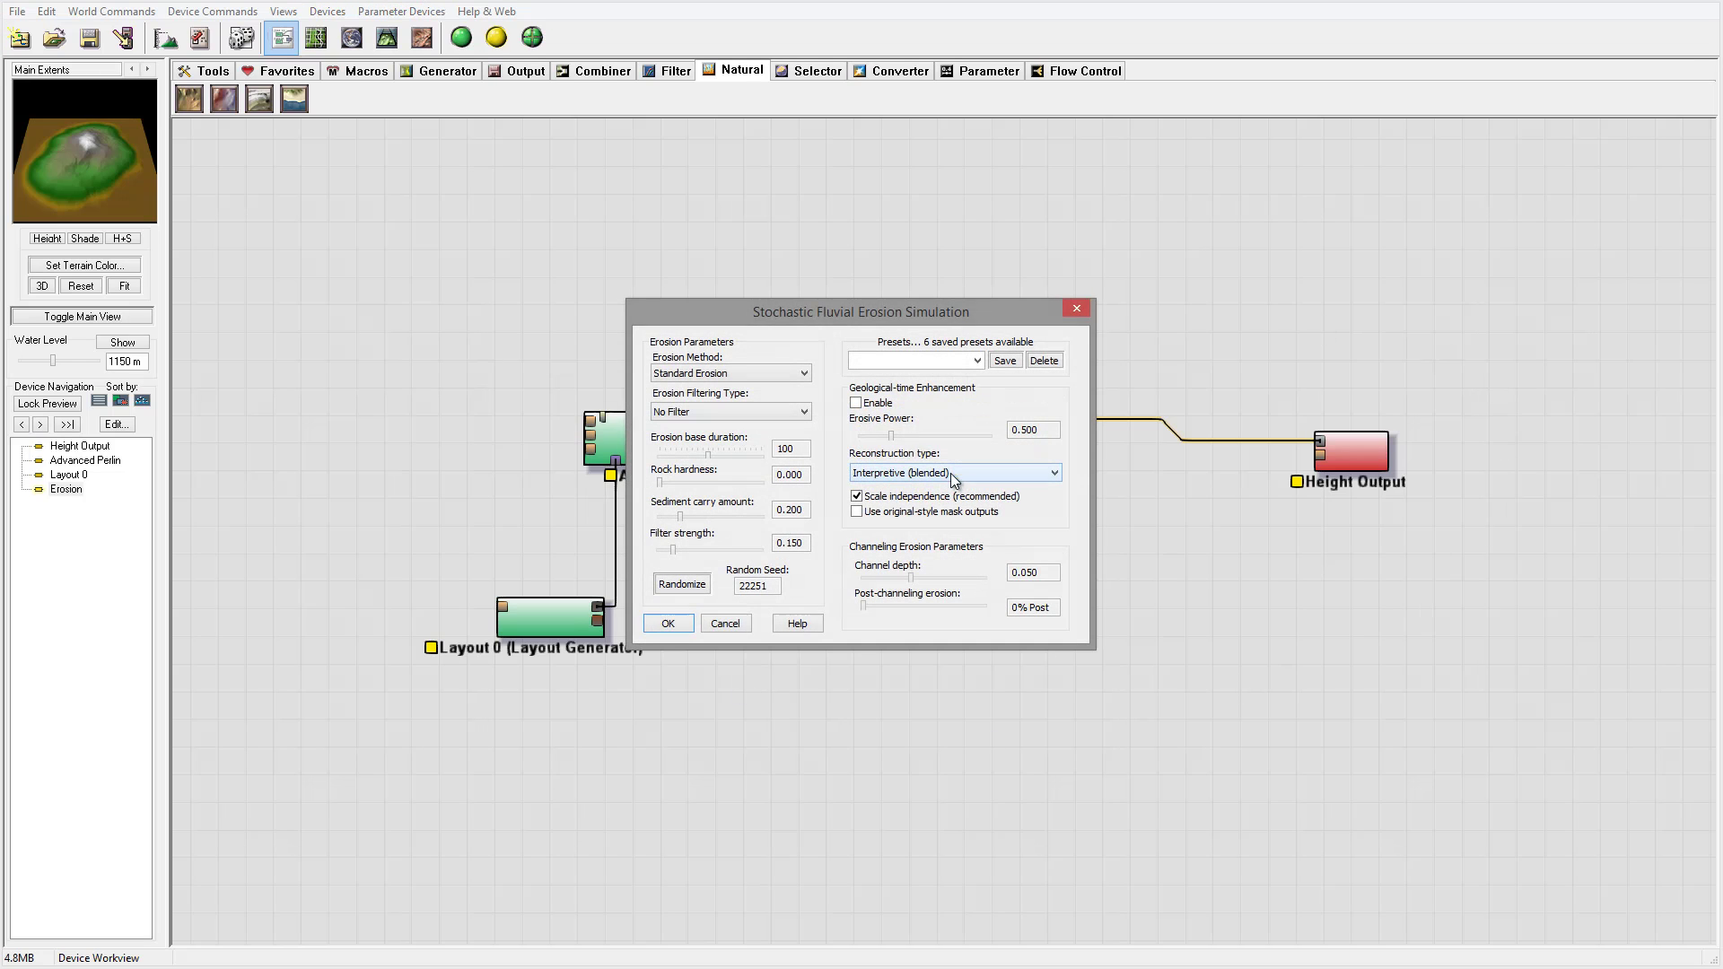
pyautogui.click(804, 373)
pyautogui.click(752, 399)
pyautogui.moveTo(894, 435); pyautogui.dragTo(923, 437)
pyautogui.moveTo(663, 483); pyautogui.dragTo(673, 483)
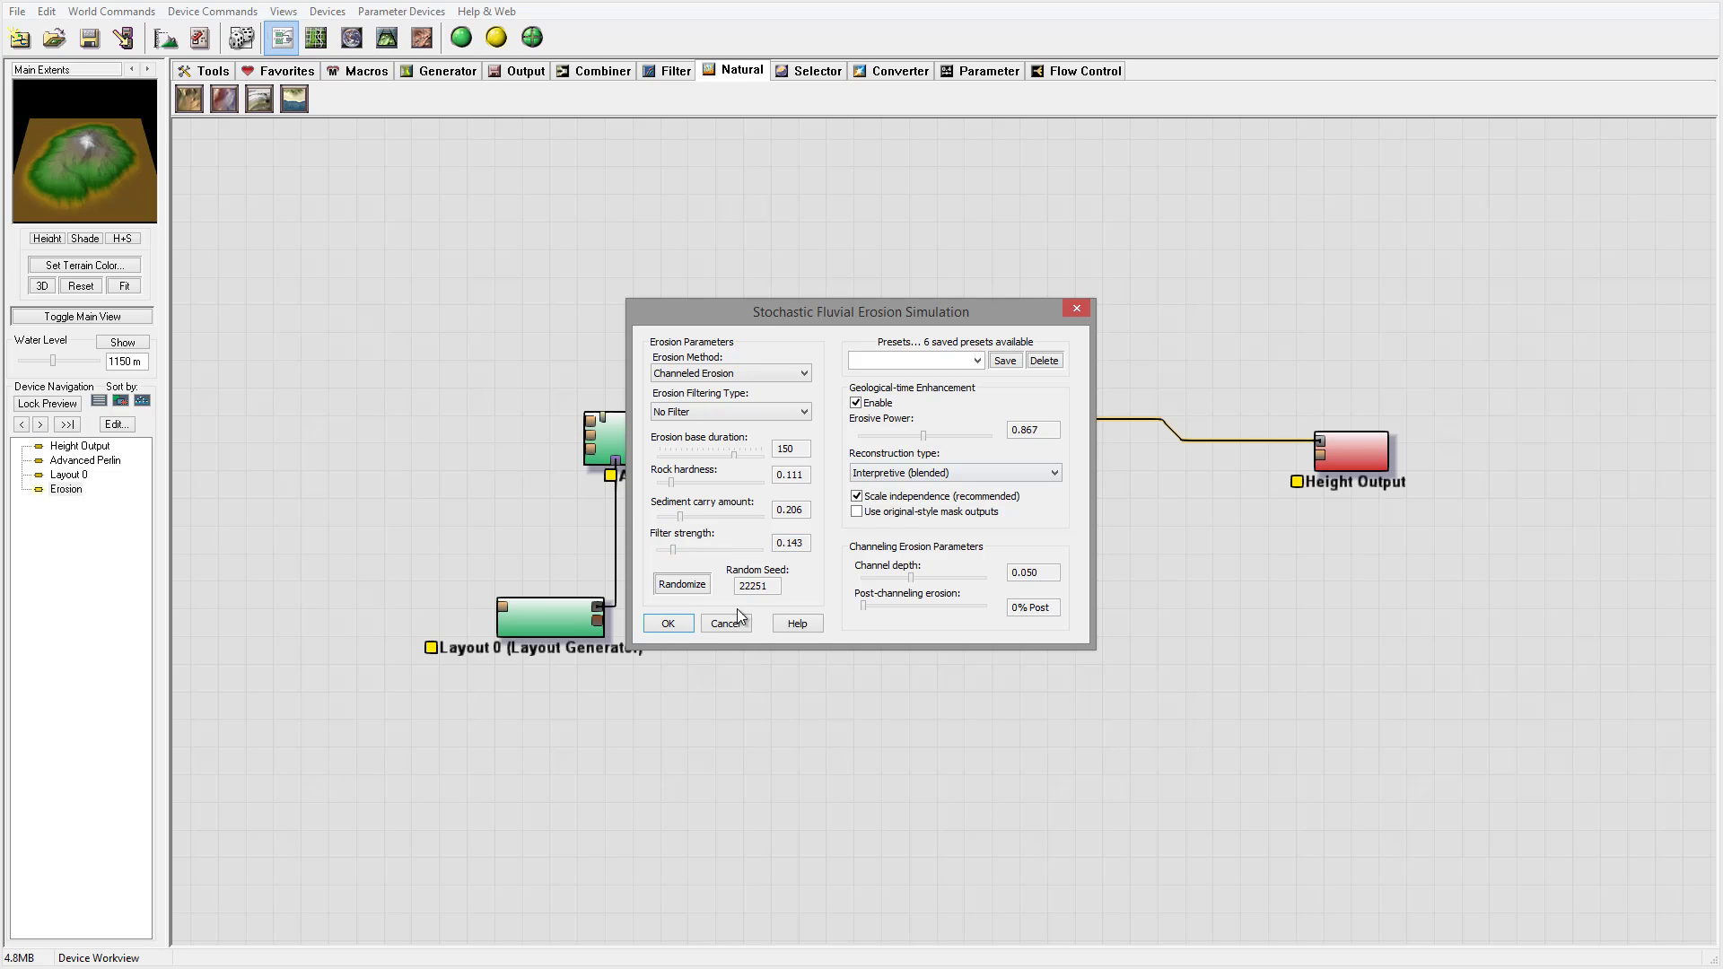
pyautogui.click(664, 624)
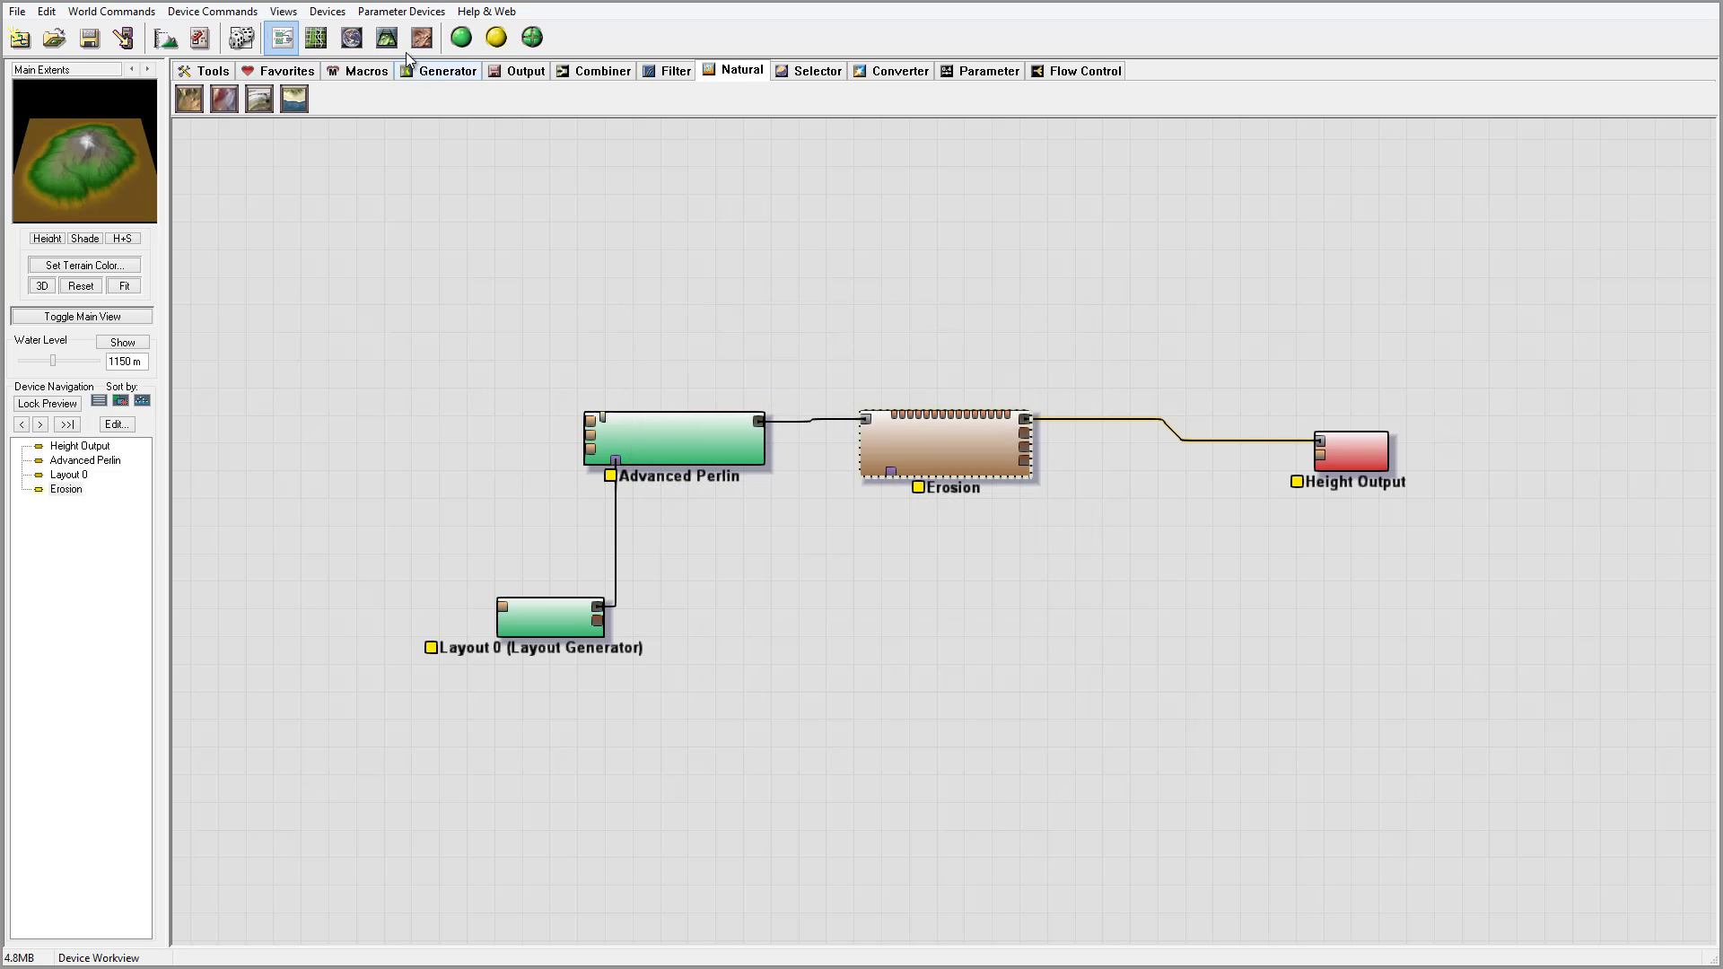
# Step: Build the eroded terrain and orbit the 3D view from low and top-down angles
pyautogui.click(387, 37)
pyautogui.click(461, 37)
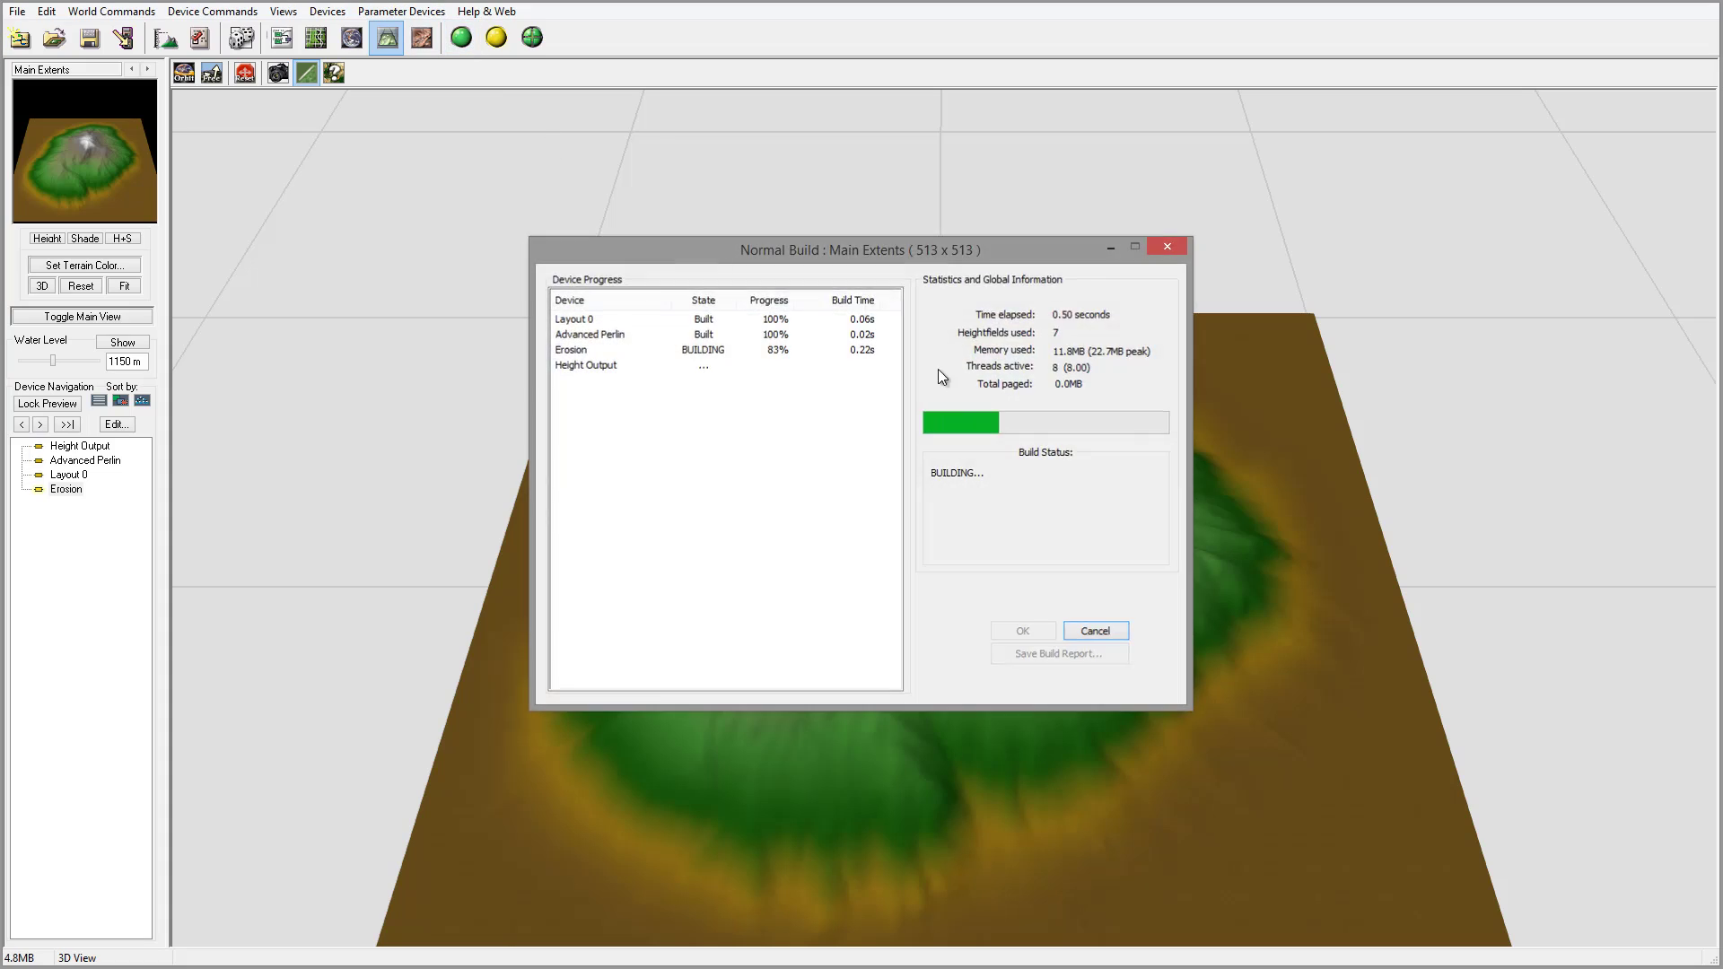
pyautogui.moveTo(1012, 491); pyautogui.dragTo(825, 419)
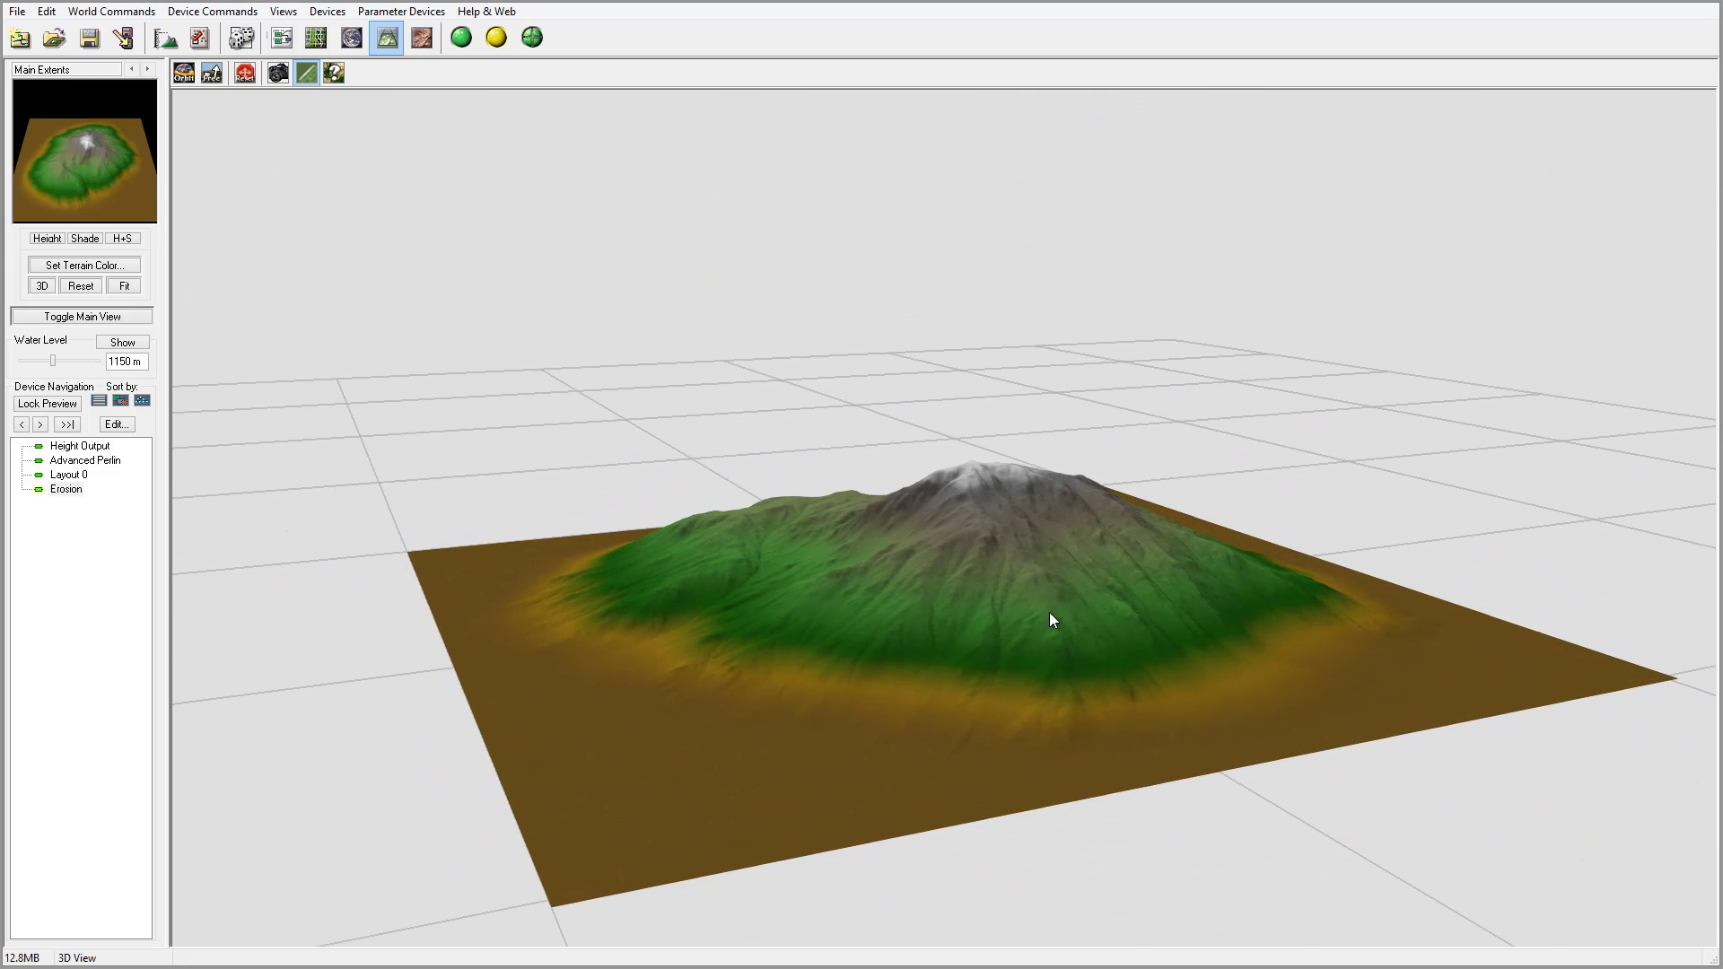
pyautogui.moveTo(985, 666); pyautogui.dragTo(984, 549)
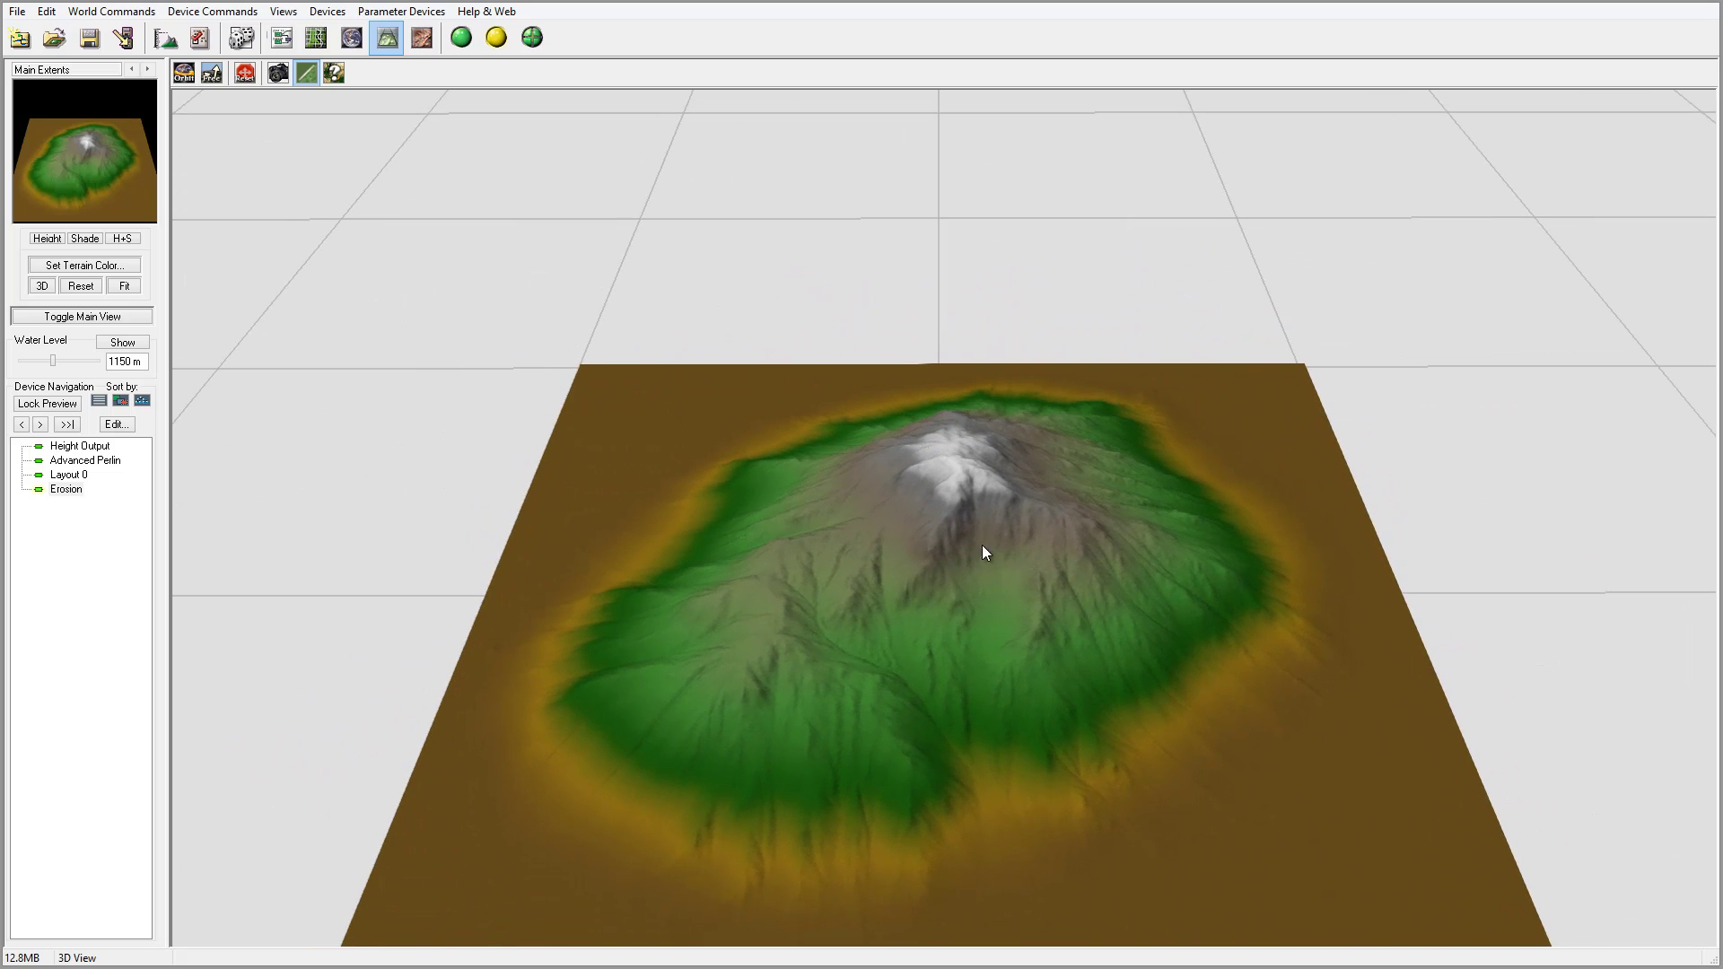
pyautogui.click(167, 40)
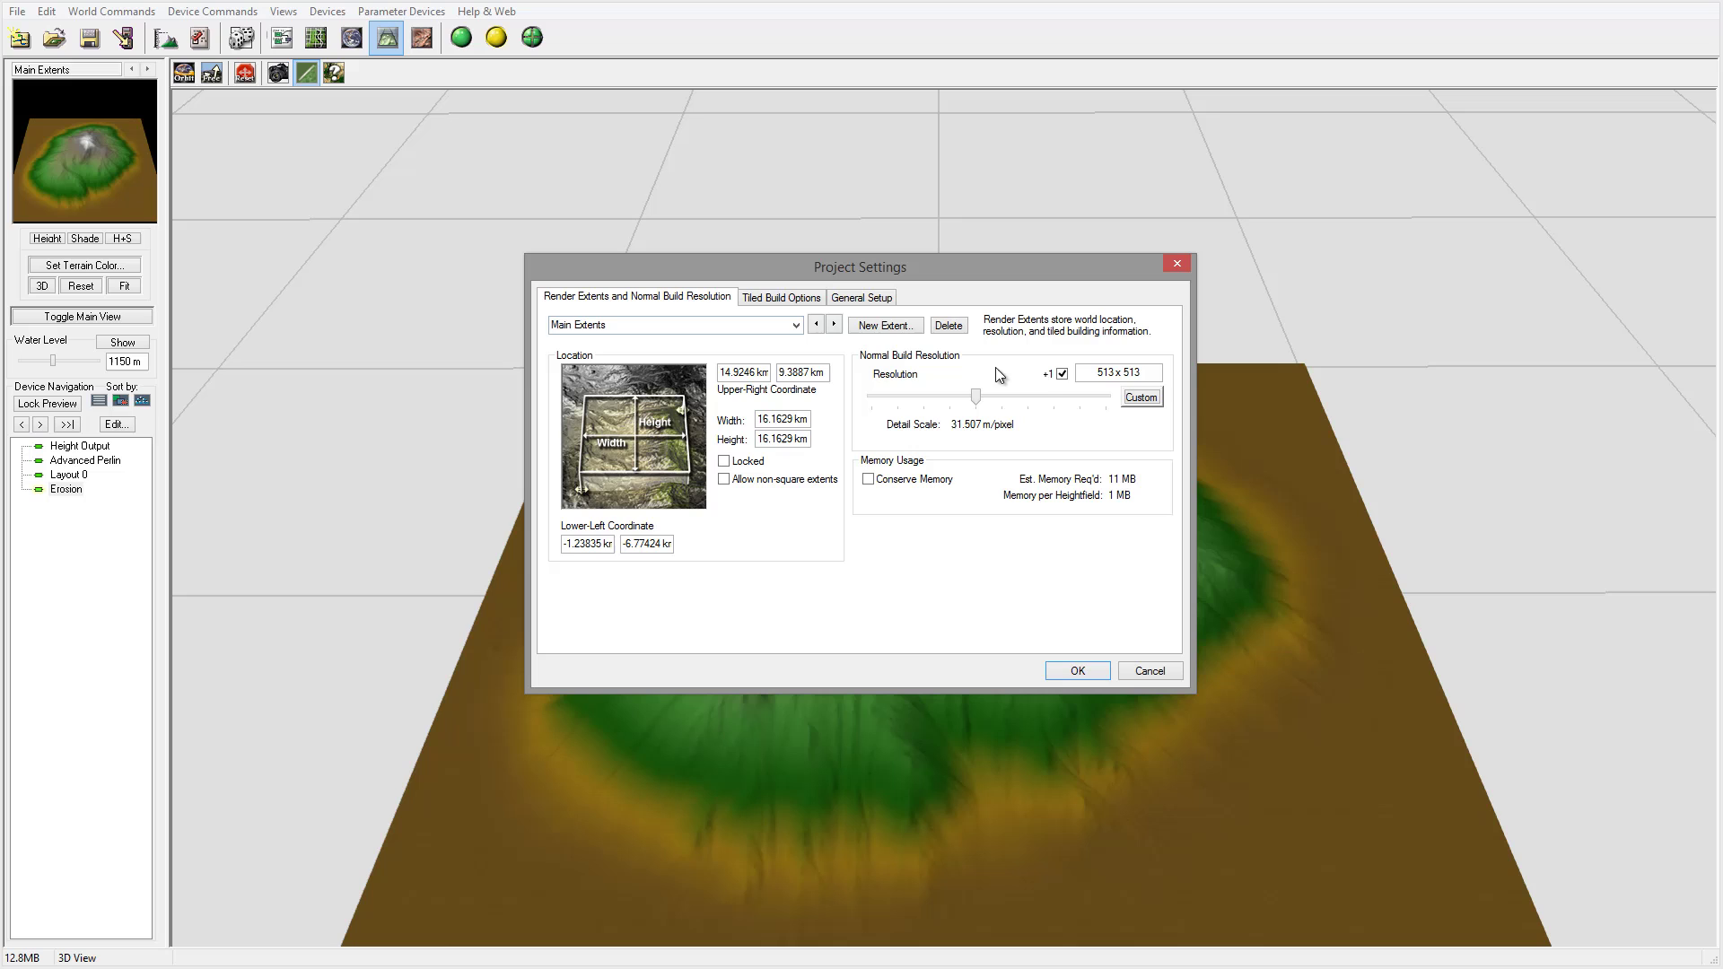
# Step: Raise the build resolution to 4097 x 4097 and return to the device workview
pyautogui.click(1071, 388)
pyautogui.click(1071, 394)
pyautogui.click(1068, 399)
pyautogui.click(1078, 676)
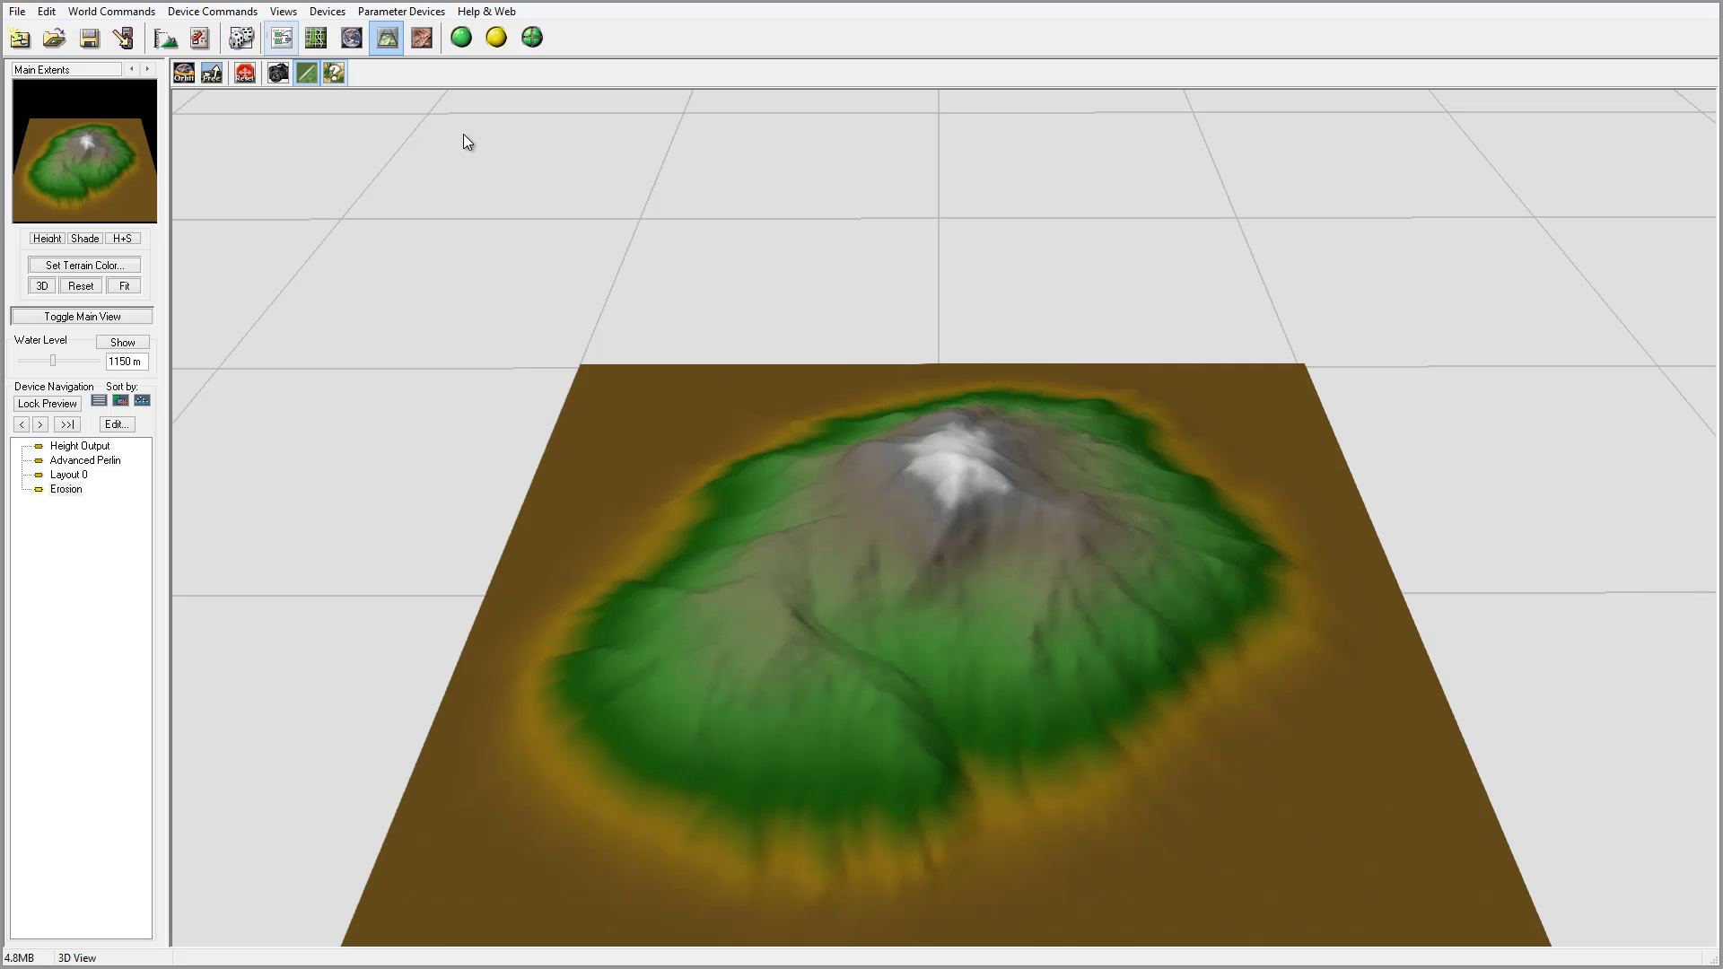
pyautogui.click(281, 37)
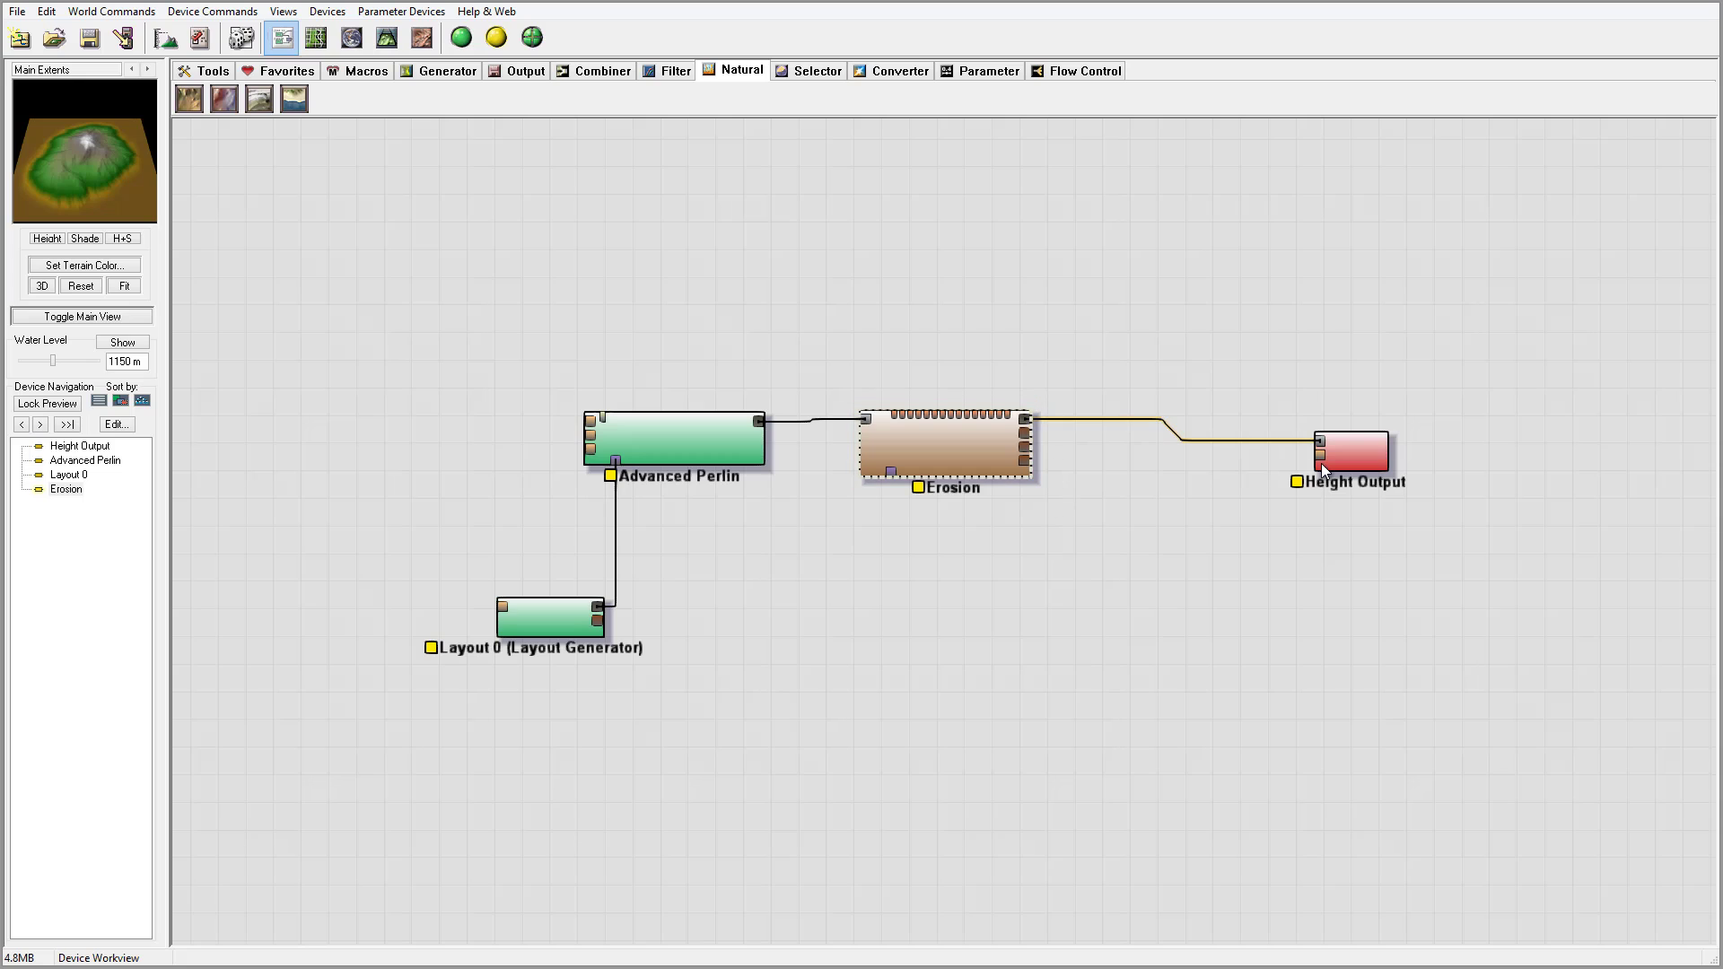
# Step: Reposition the Height Output node slightly up and to the right in the graph
pyautogui.moveTo(1339, 437); pyautogui.dragTo(1352, 344)
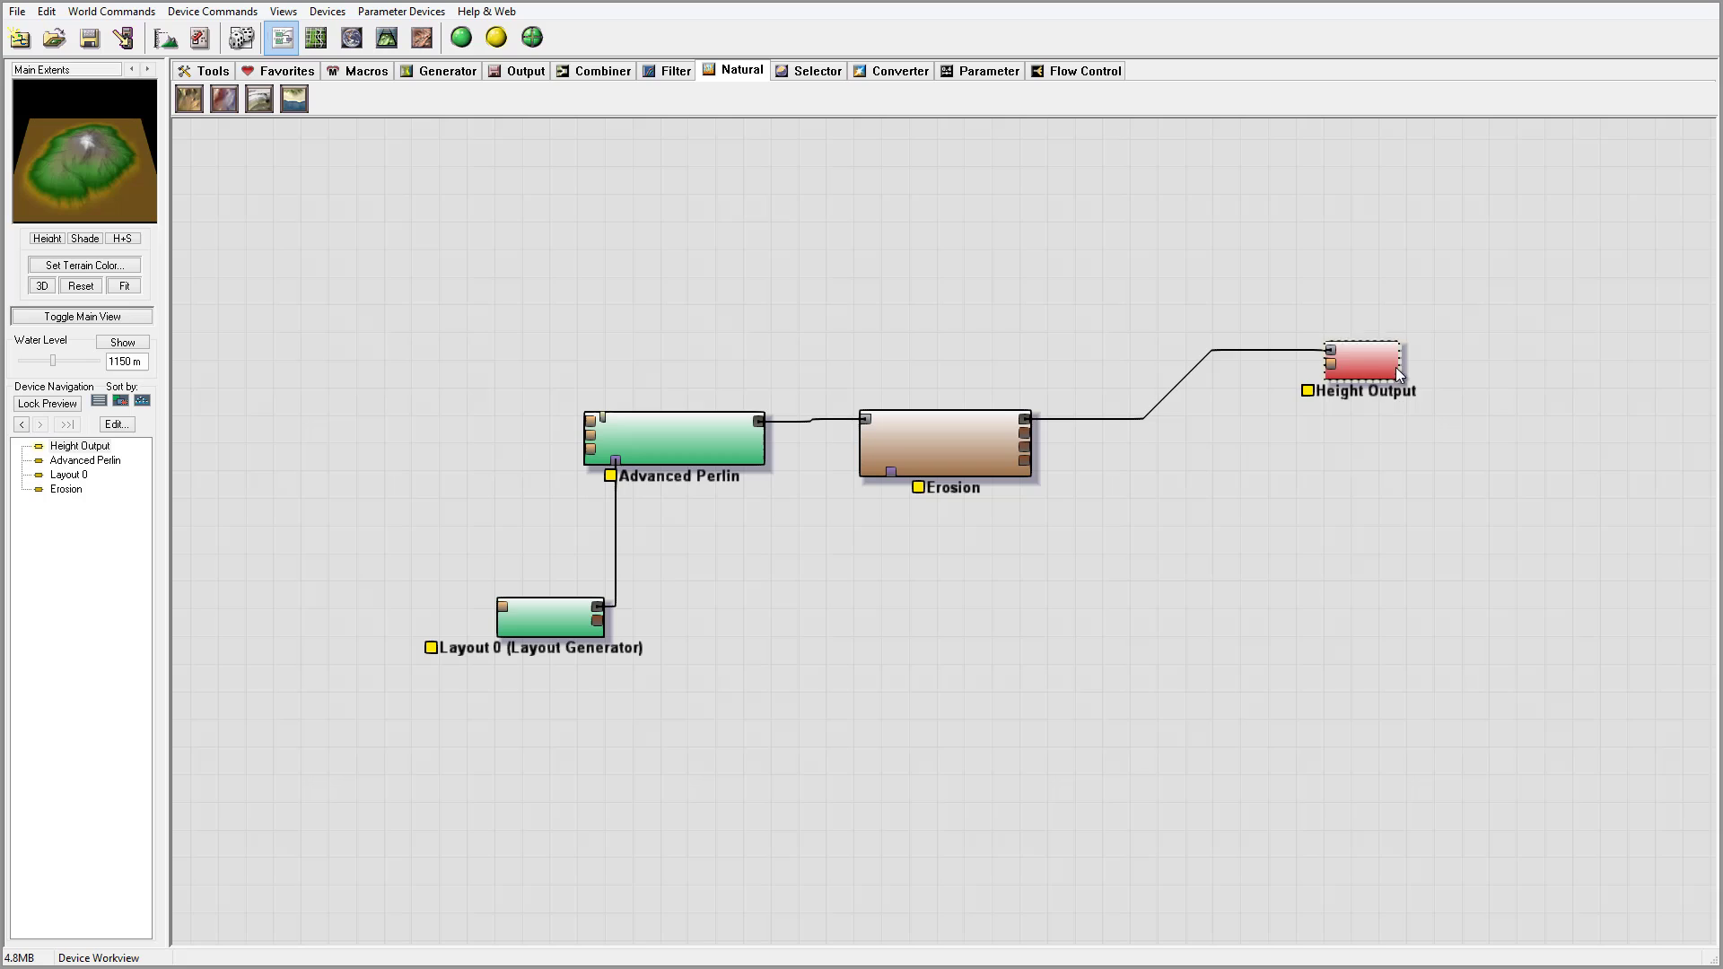
pyautogui.moveTo(1377, 368); pyautogui.dragTo(1404, 379)
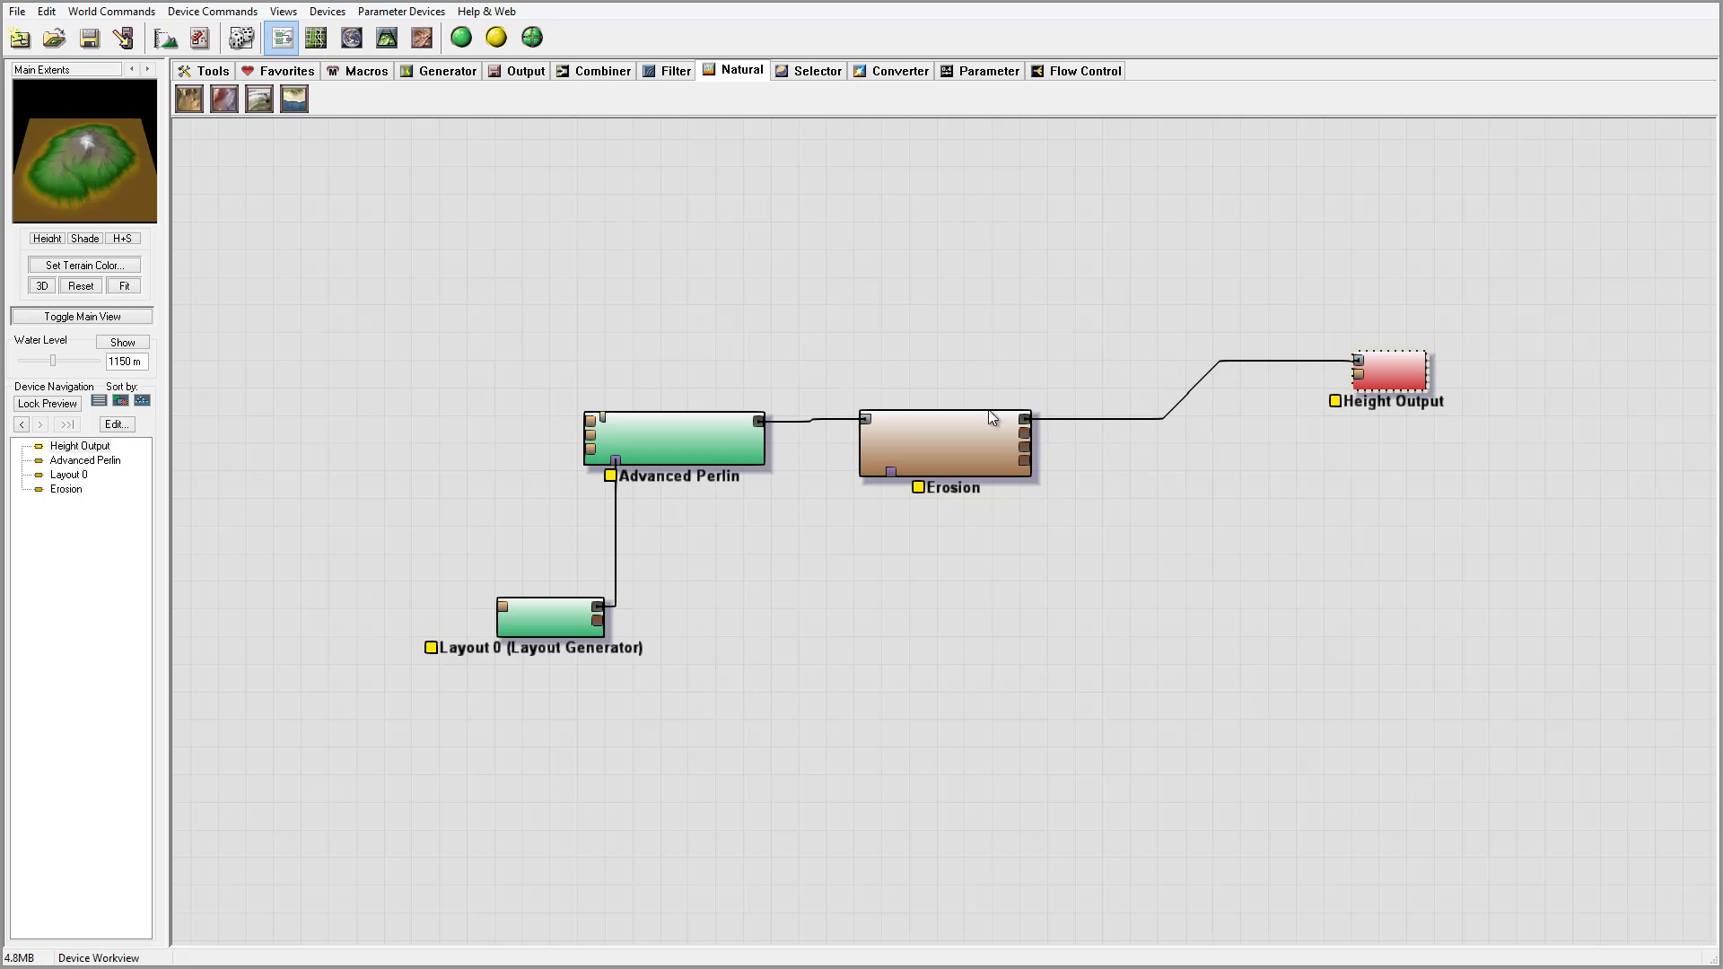
pyautogui.moveTo(1393, 370); pyautogui.dragTo(1344, 366)
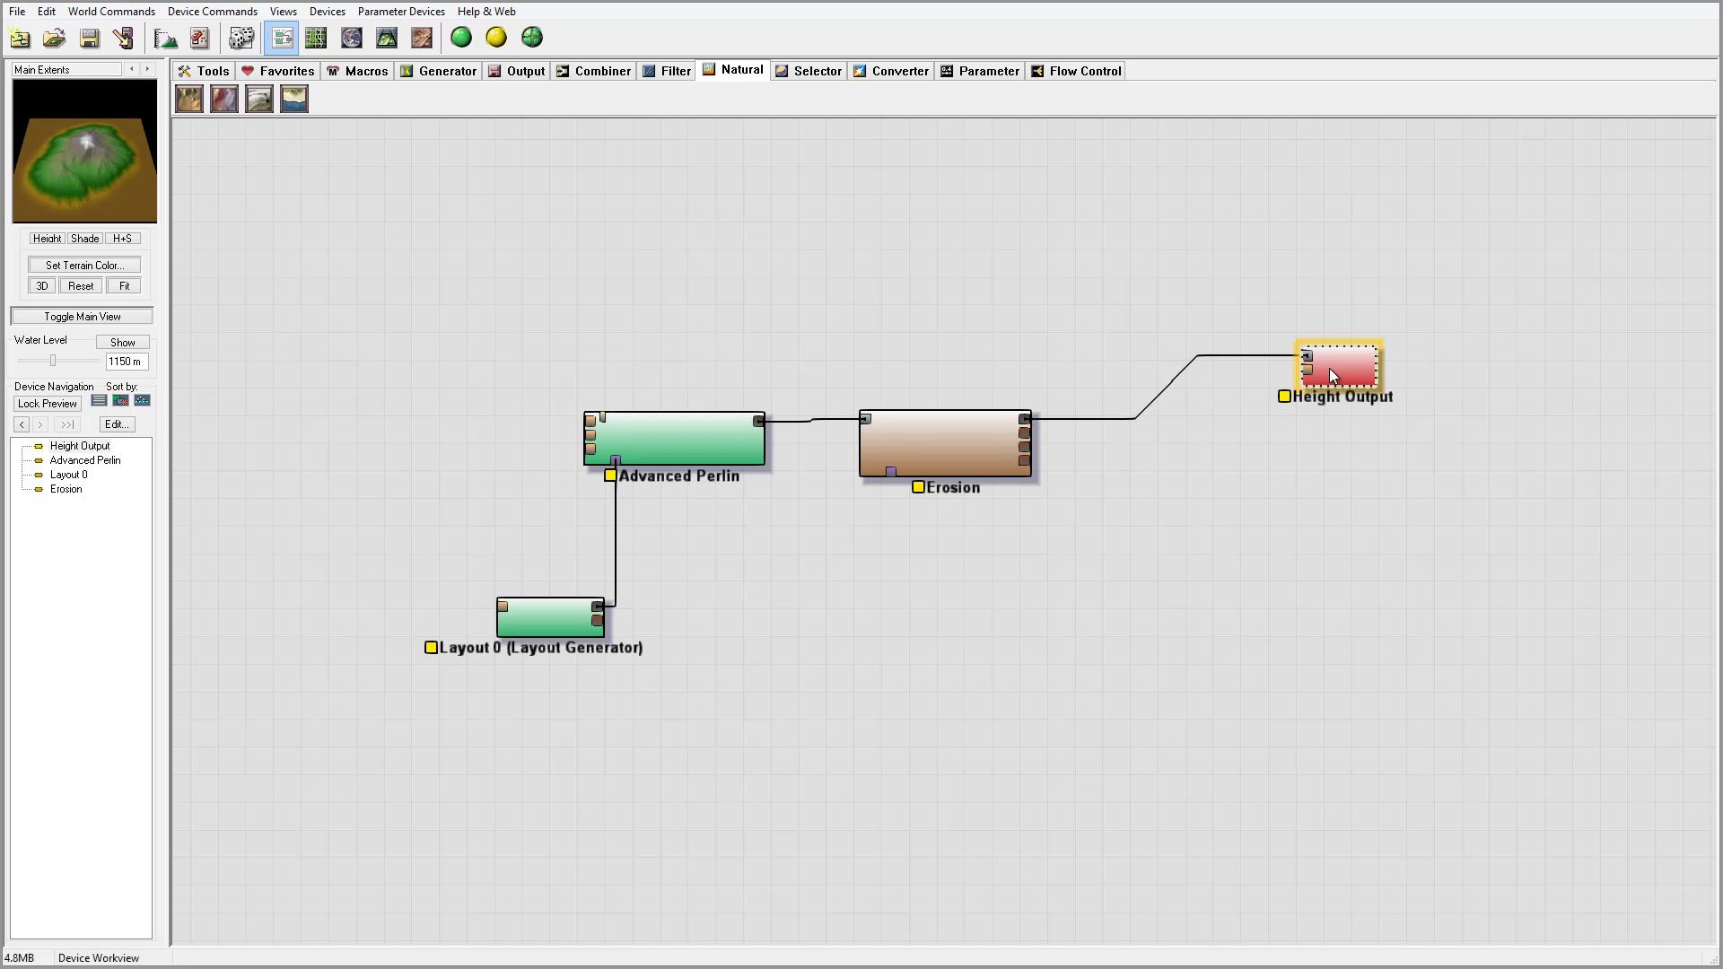
# Step: Set Height Output's file format to TIFF (16bit) with the filename highfield.tif
pyautogui.doubleClick(1330, 369)
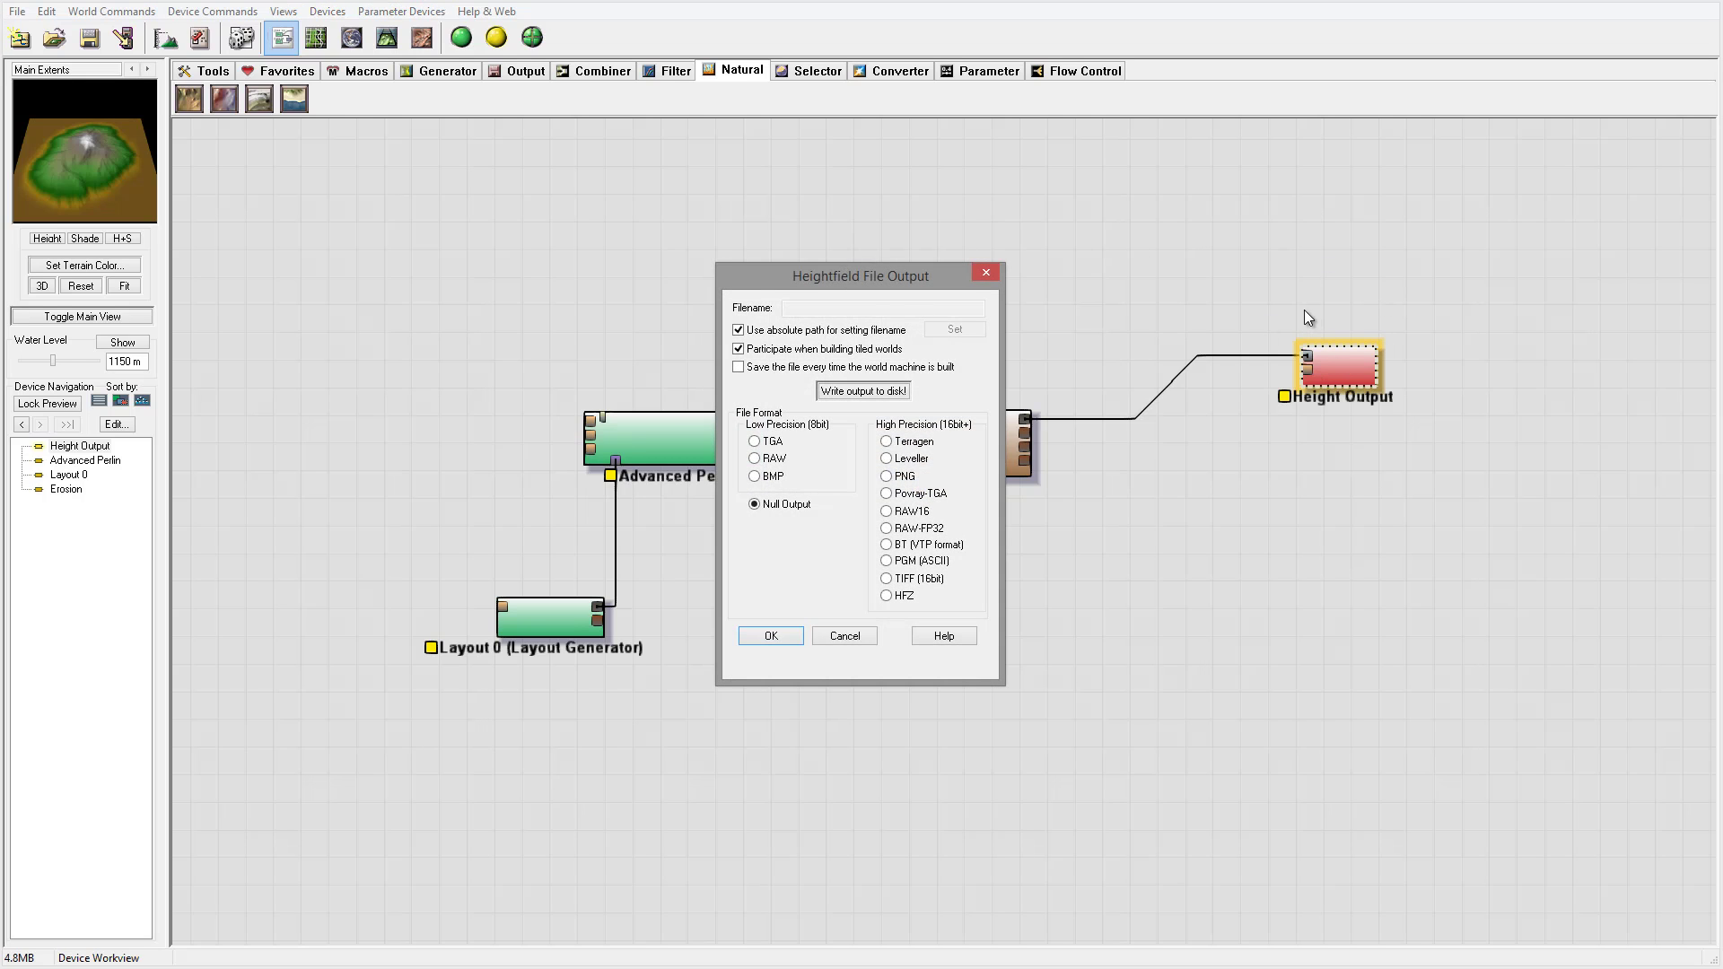
pyautogui.moveTo(838, 277); pyautogui.dragTo(857, 252)
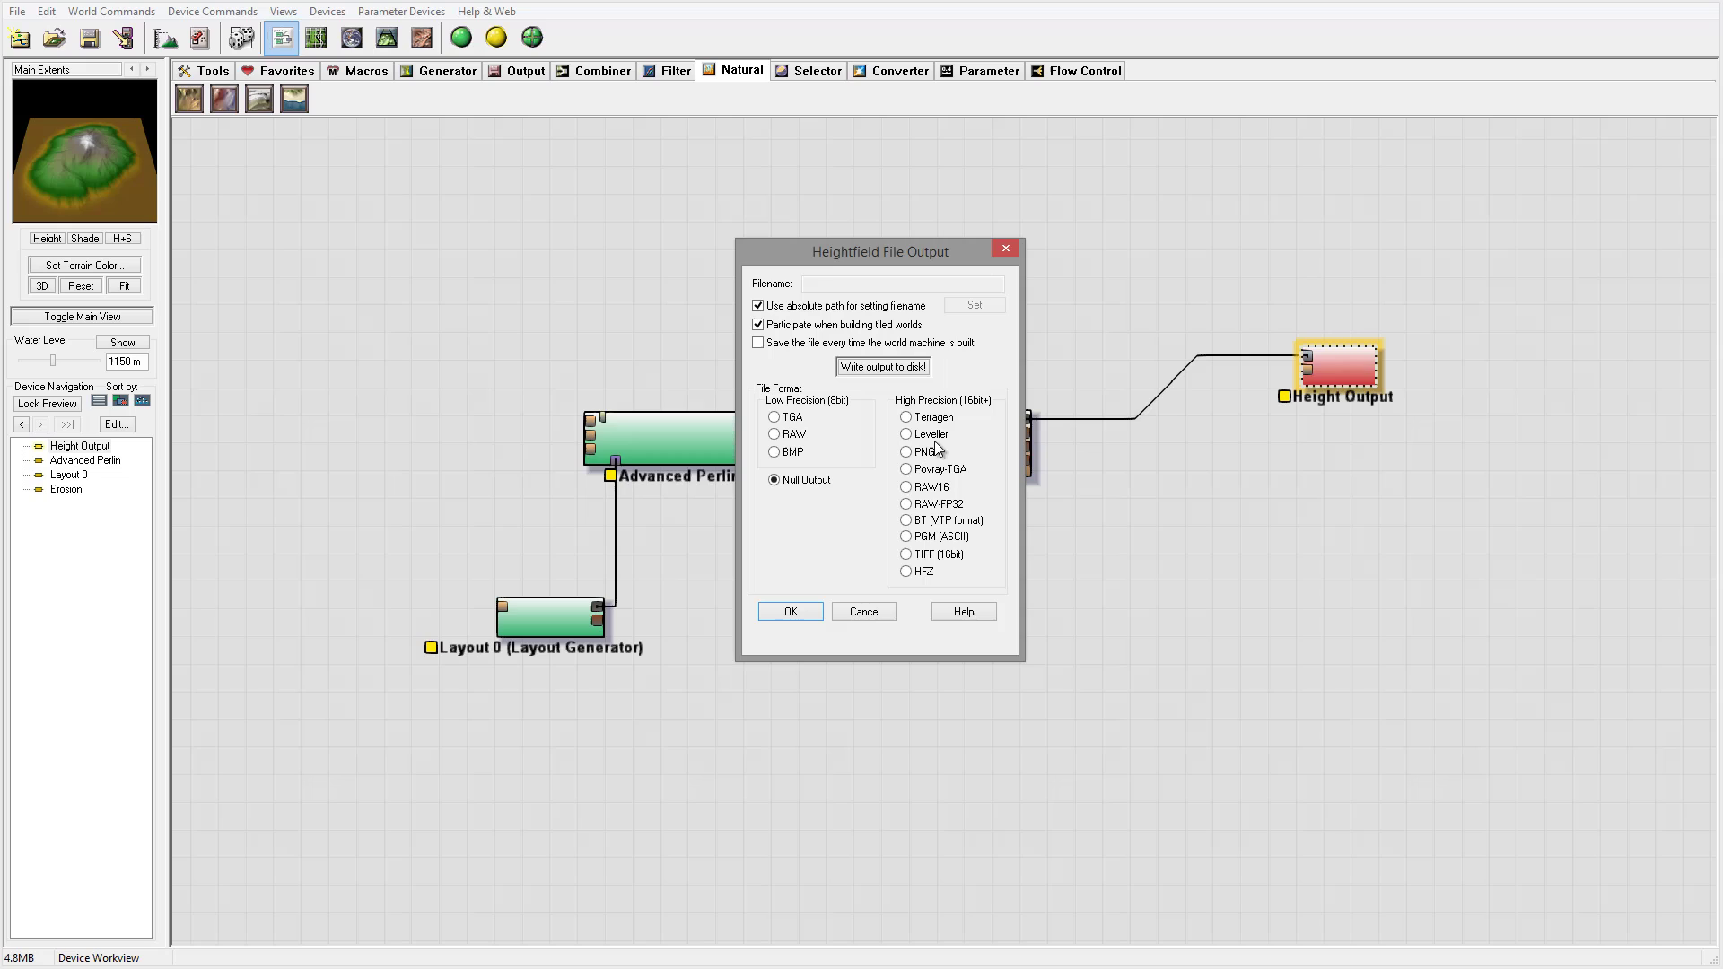
pyautogui.click(920, 420)
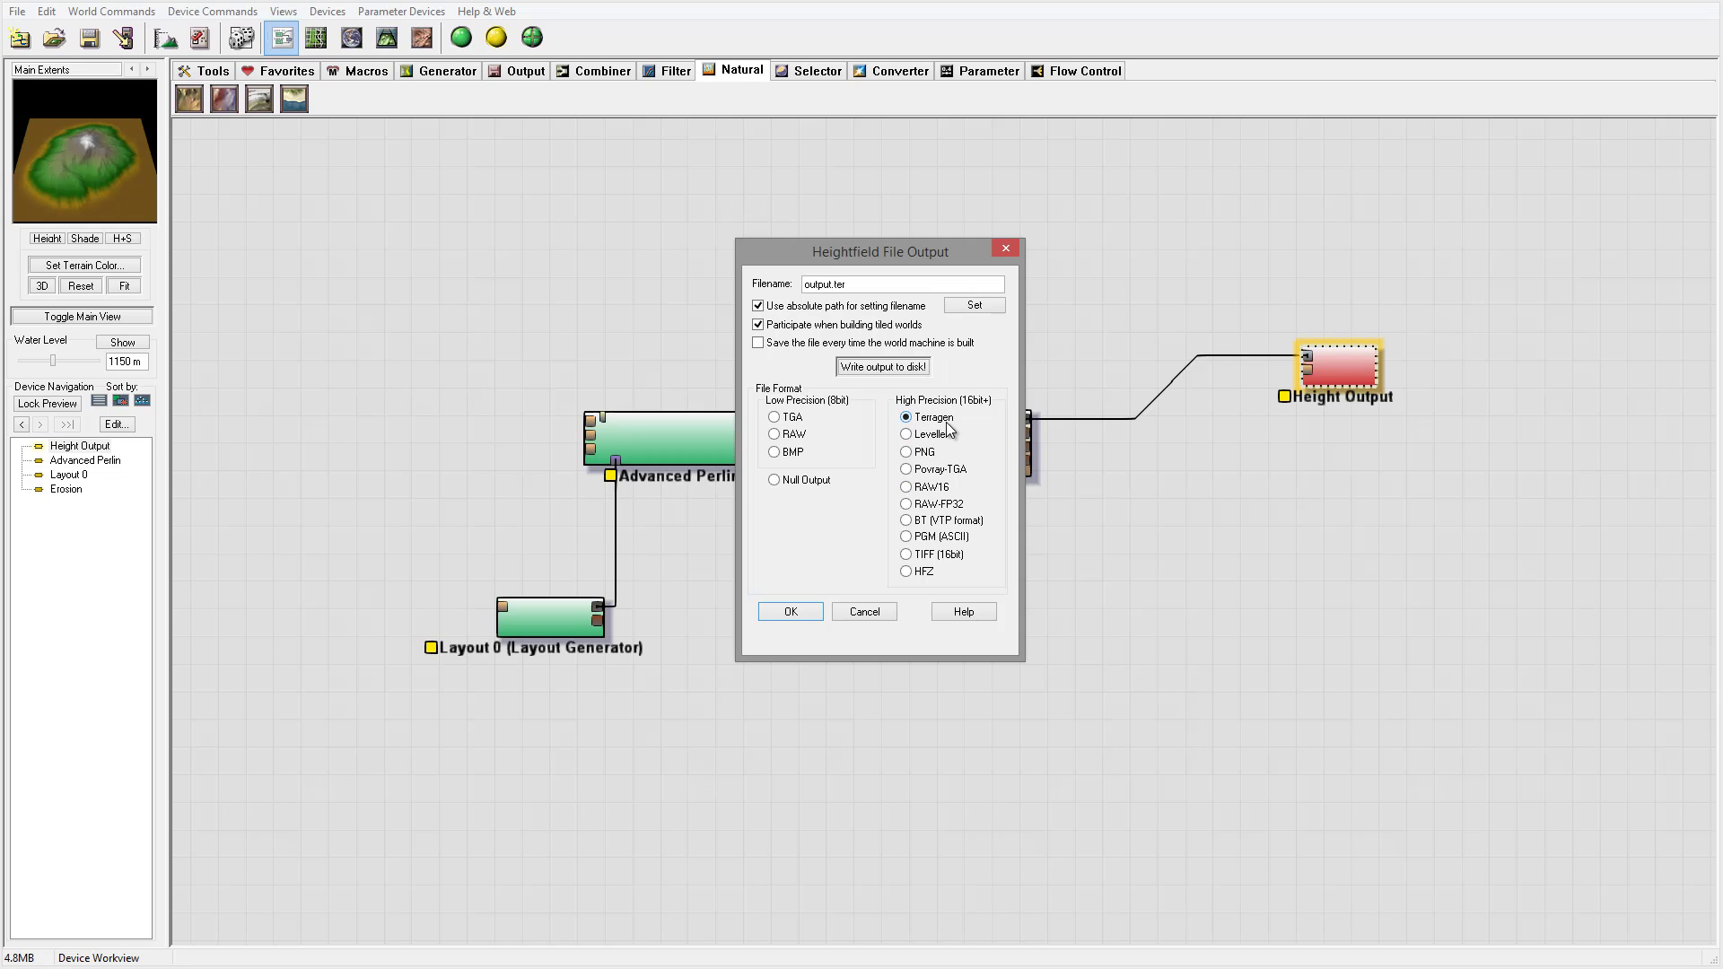
pyautogui.click(908, 554)
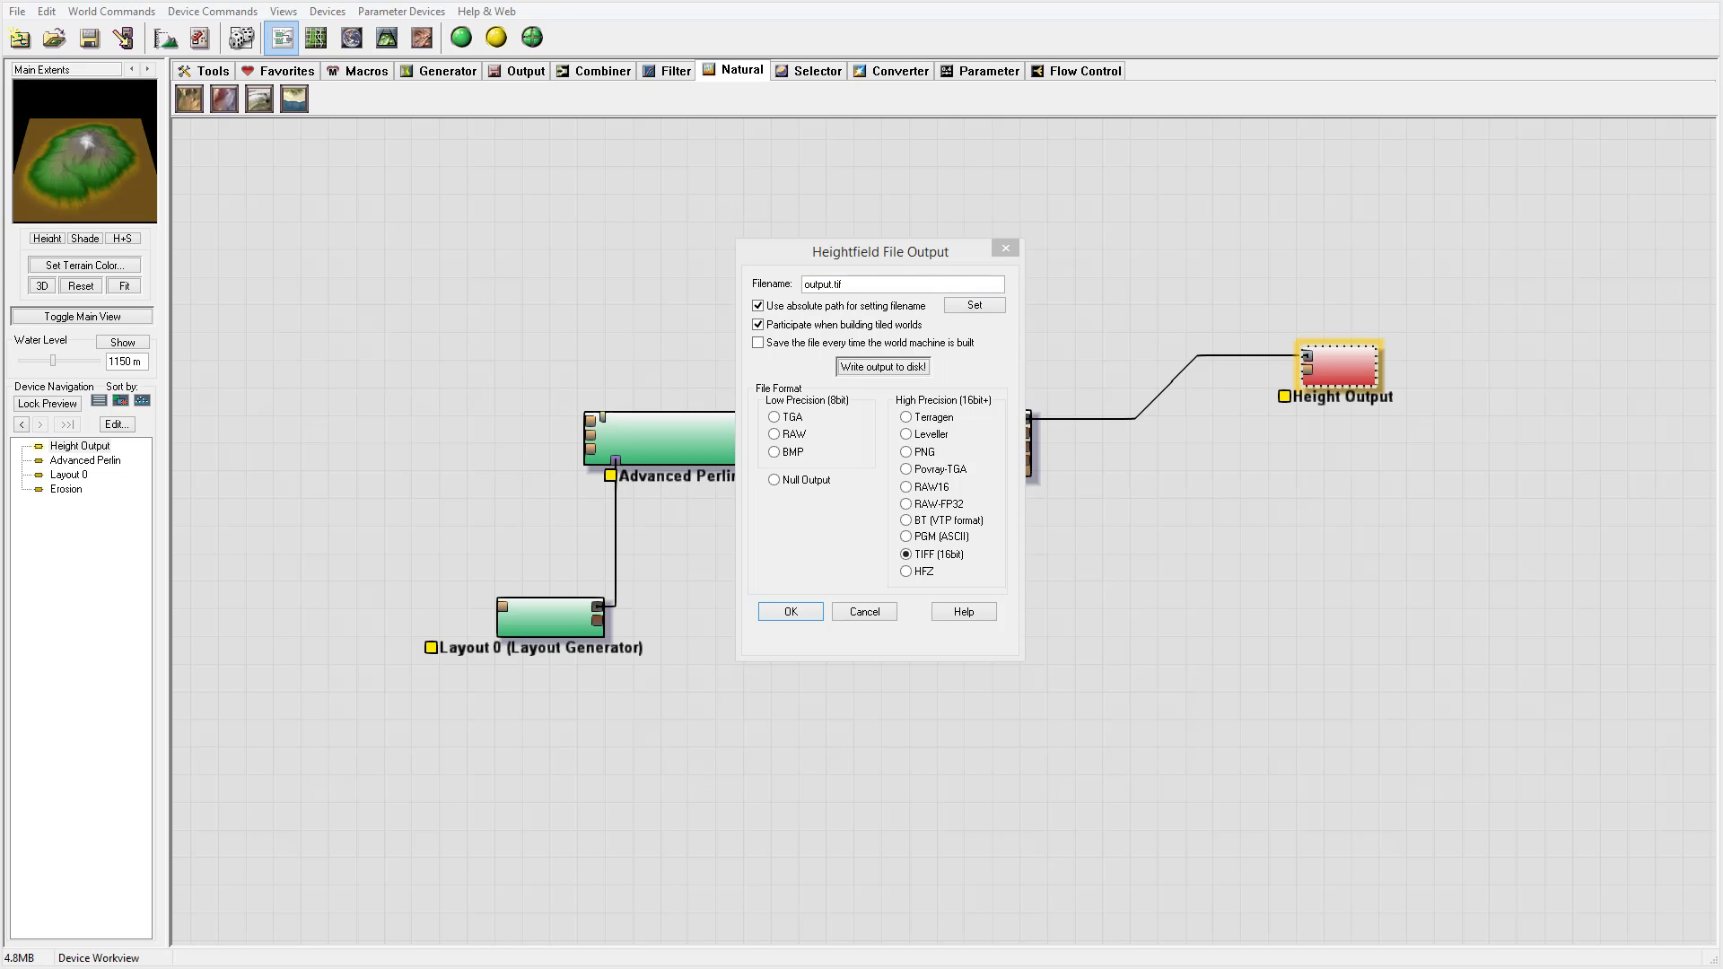
pyautogui.press('Return')
pyautogui.click(797, 611)
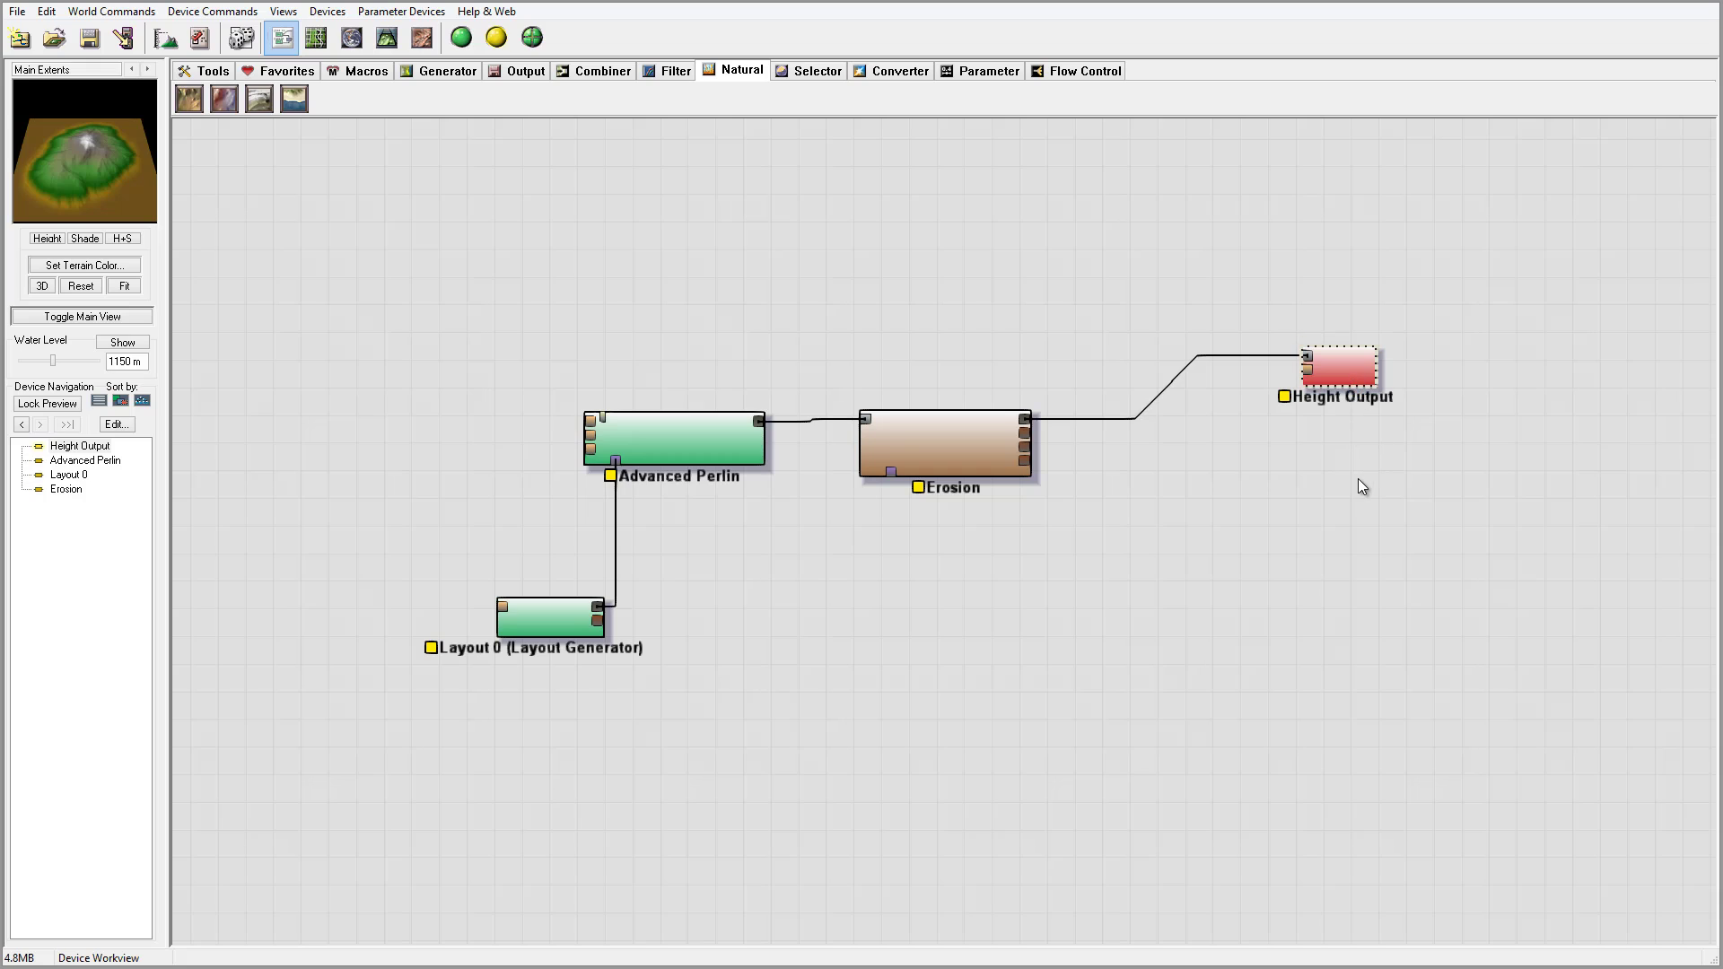
# Step: Add three more Height Output devices stacked below the first one
pyautogui.click(1333, 473)
pyautogui.click(521, 71)
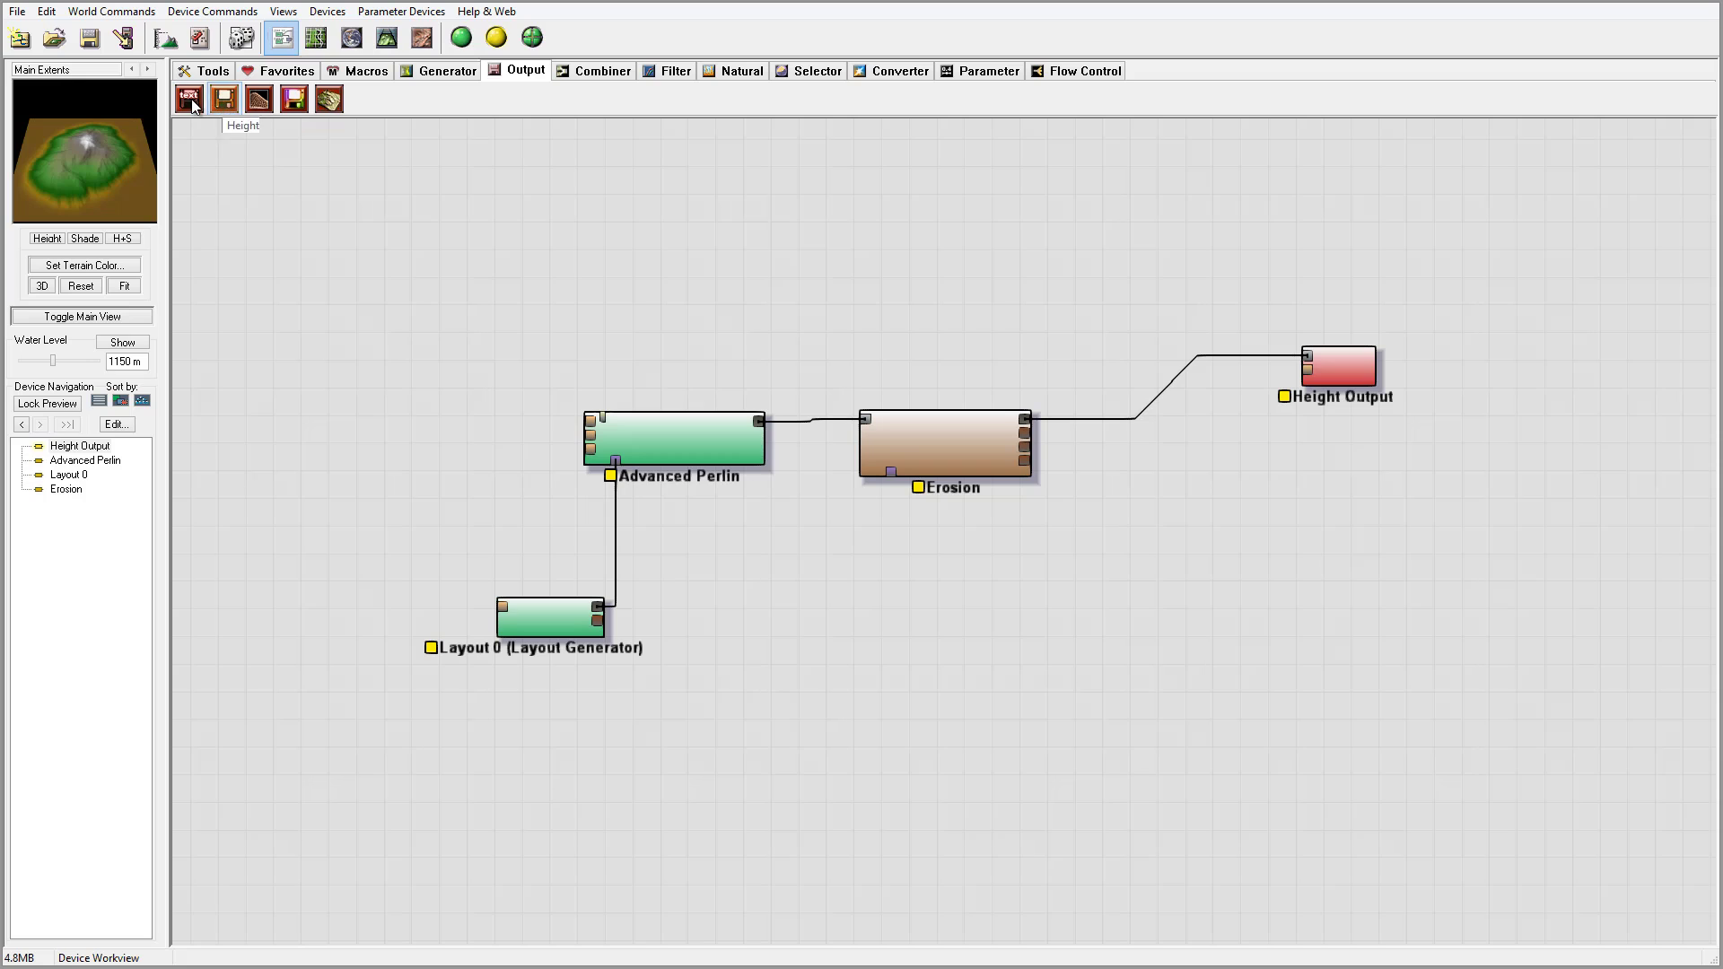
pyautogui.click(223, 101)
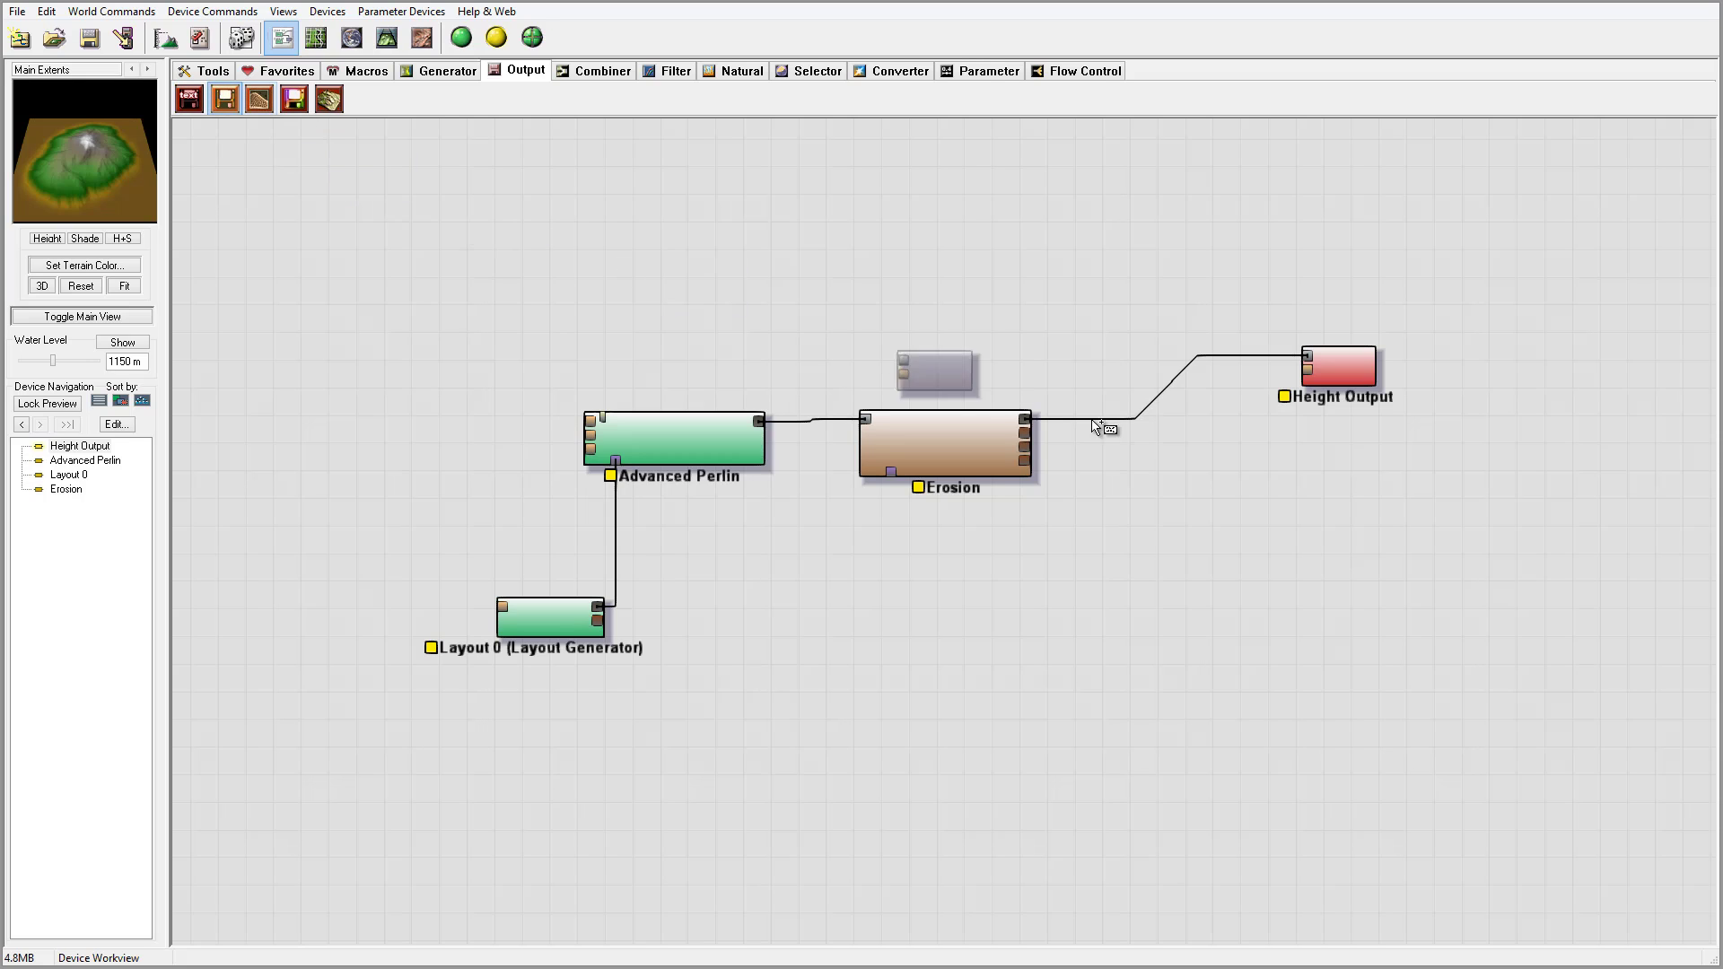
pyautogui.click(1344, 464)
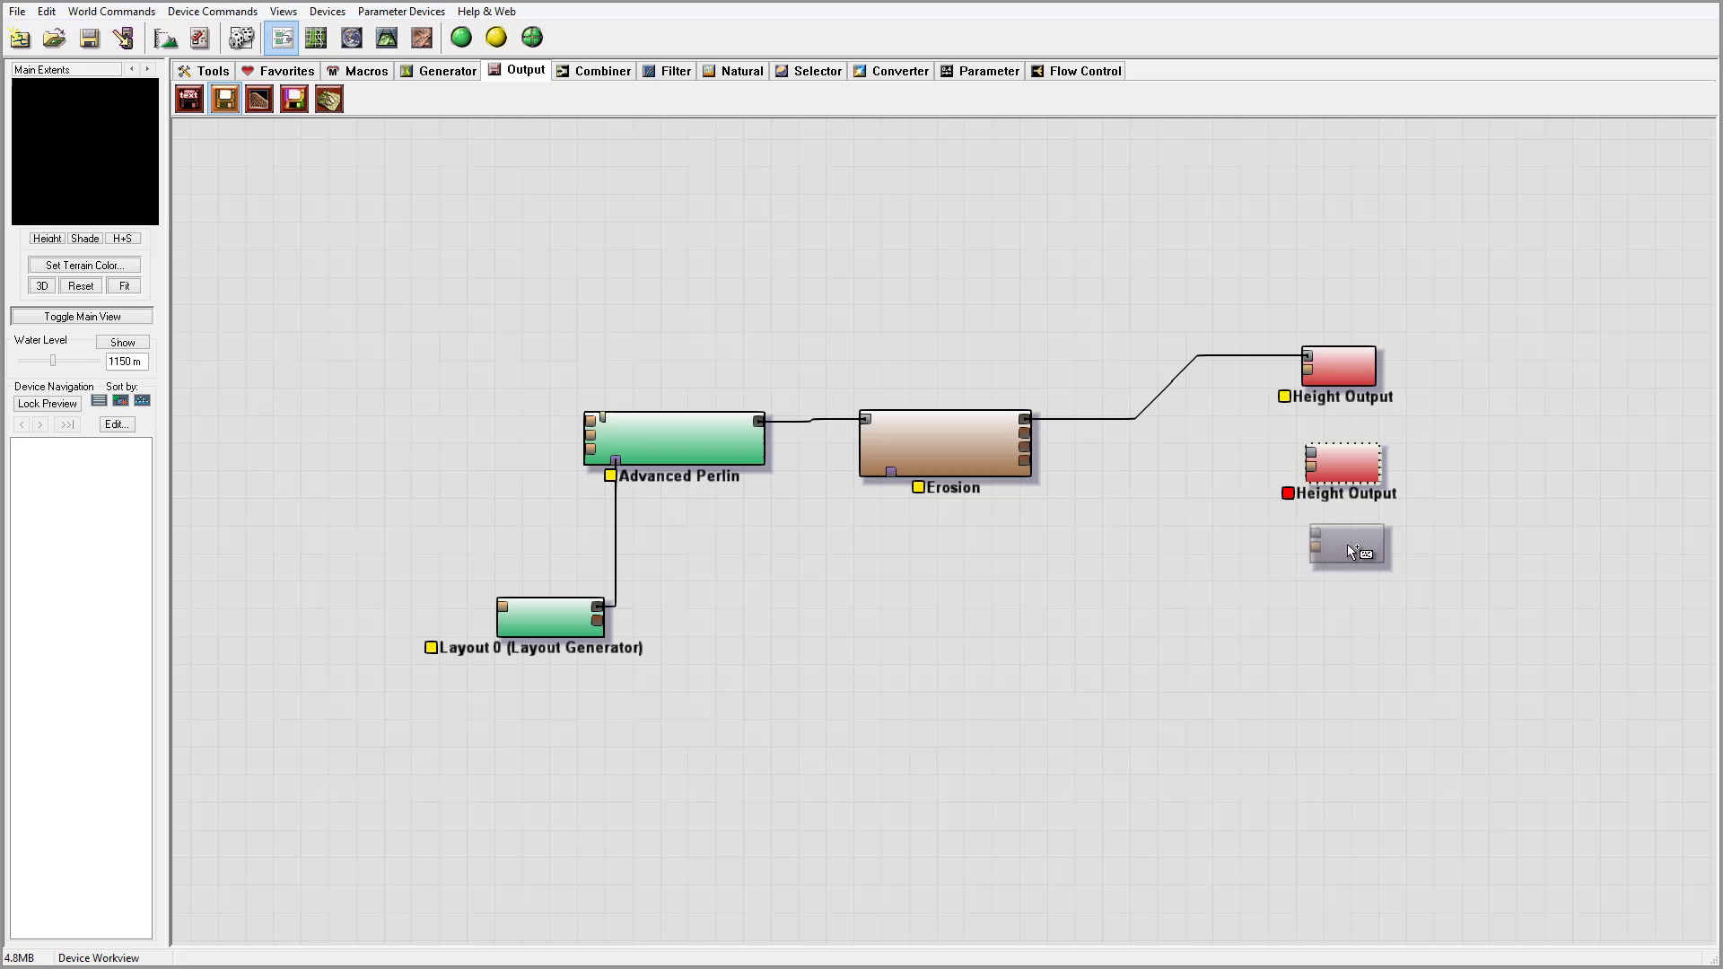
pyautogui.click(1348, 544)
pyautogui.click(1354, 627)
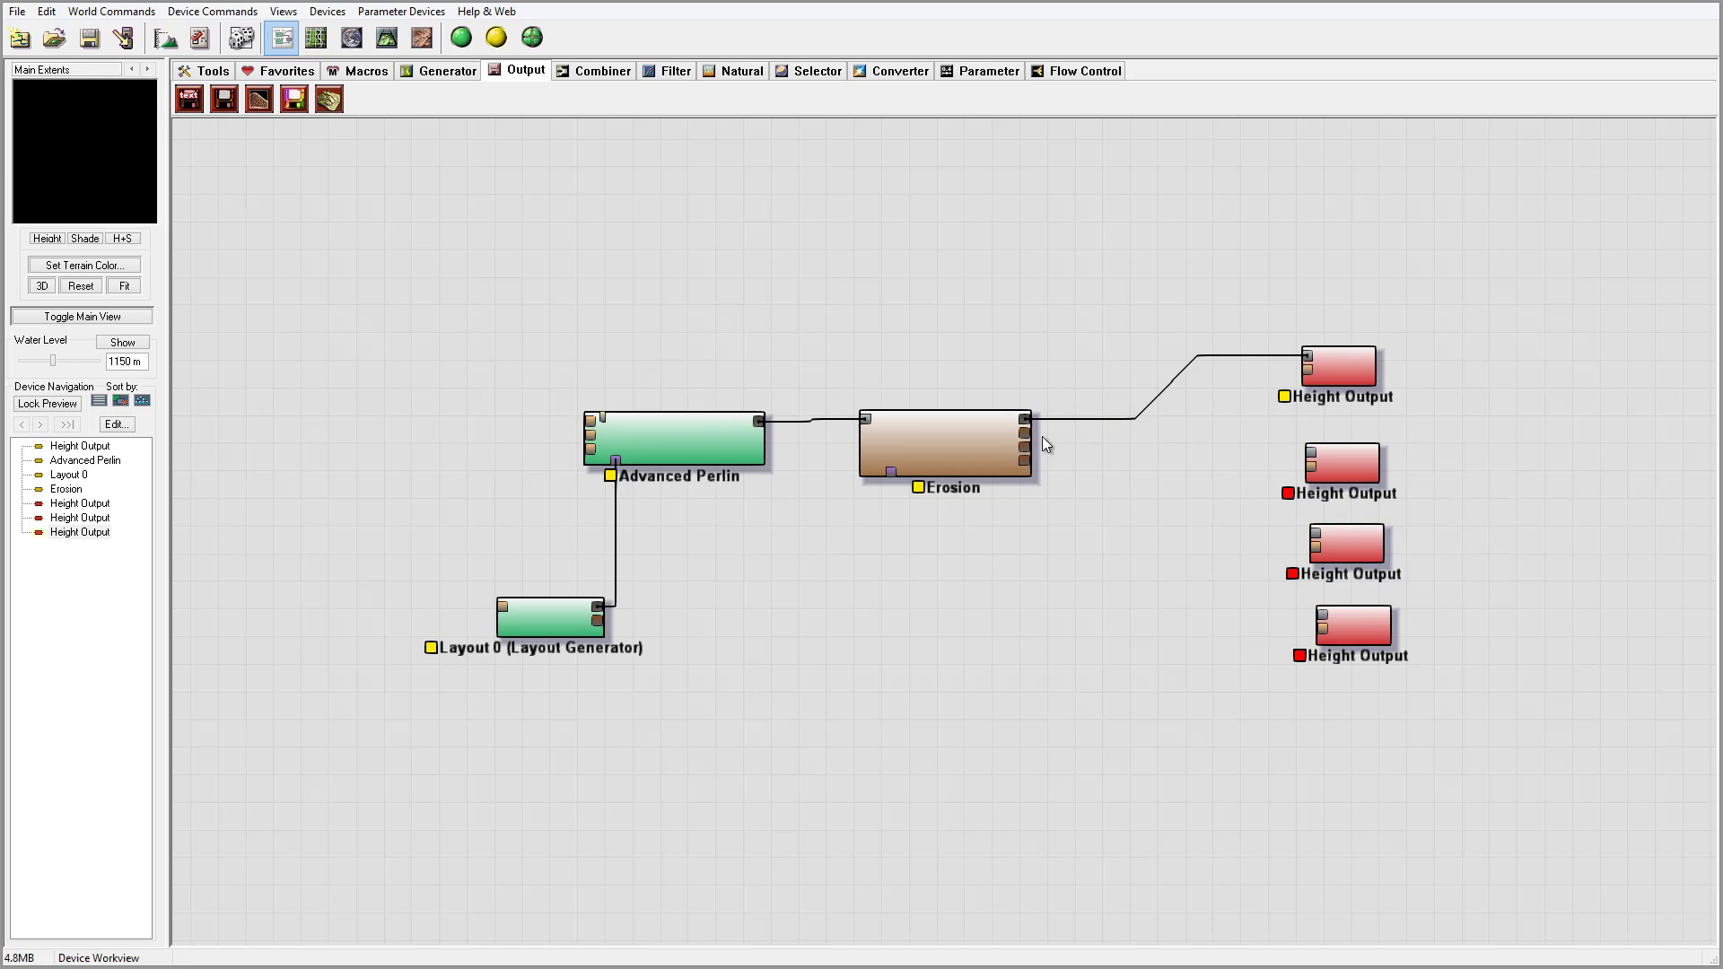
# Step: Wire Erosion's second output to the second Height Output, saving TIFF (16bit) as flow.tif
pyautogui.moveTo(1025, 434); pyautogui.dragTo(1359, 463)
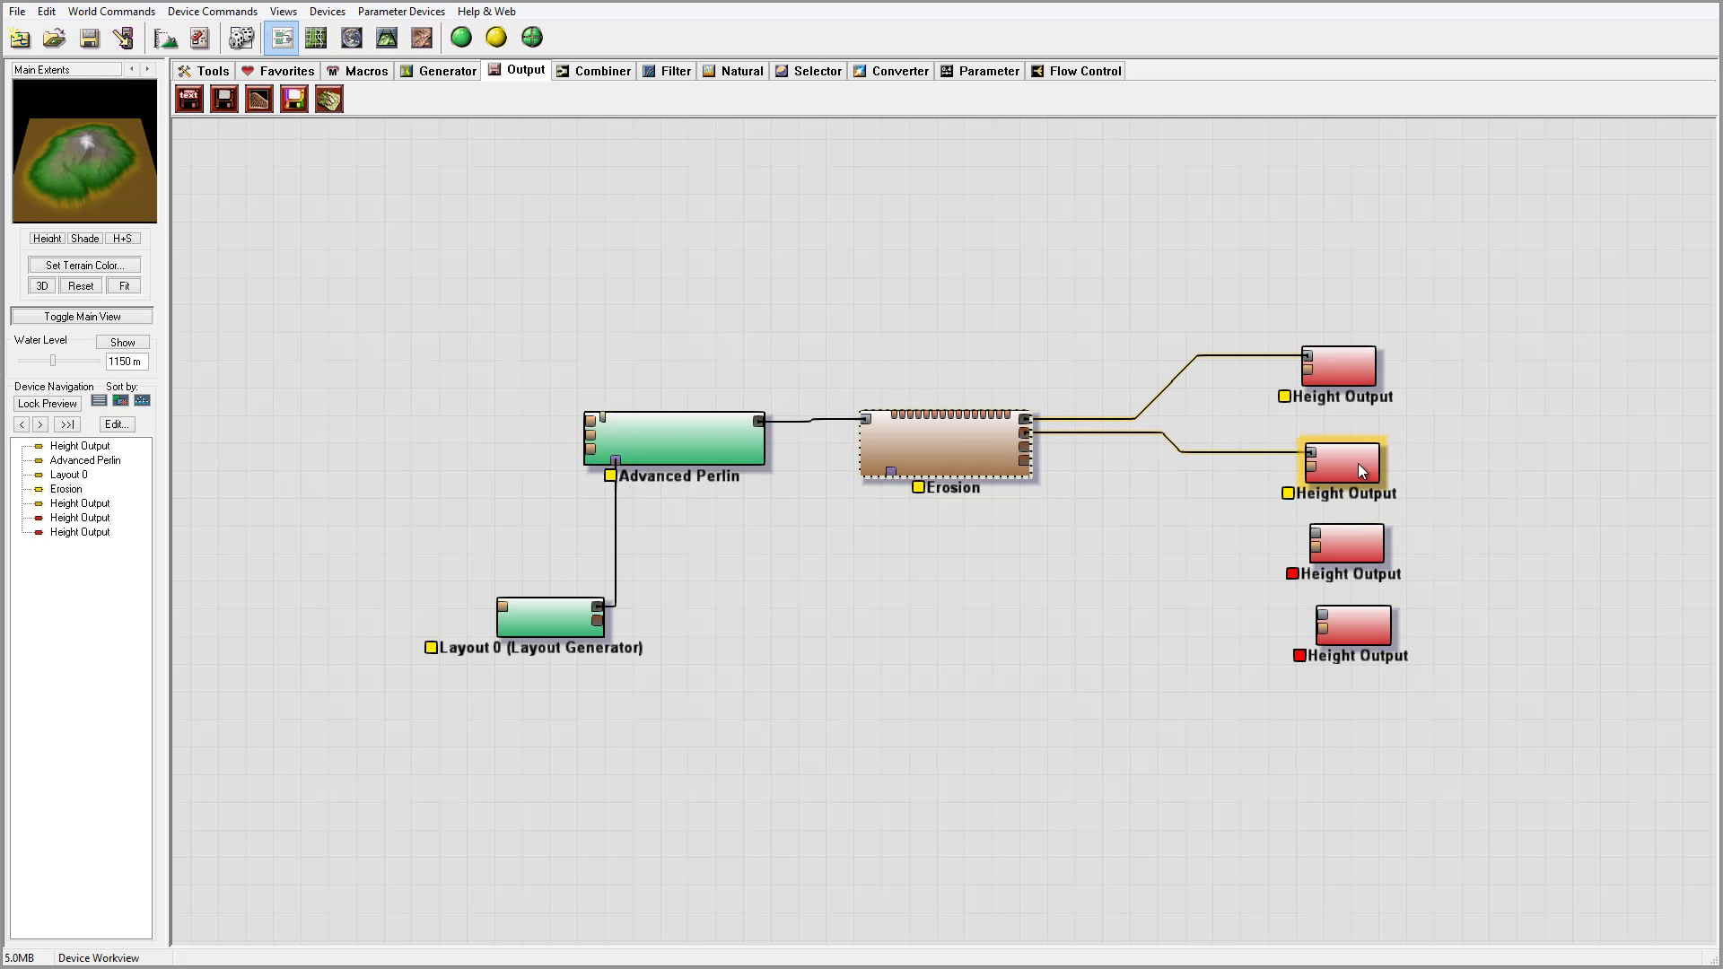
pyautogui.doubleClick(1358, 463)
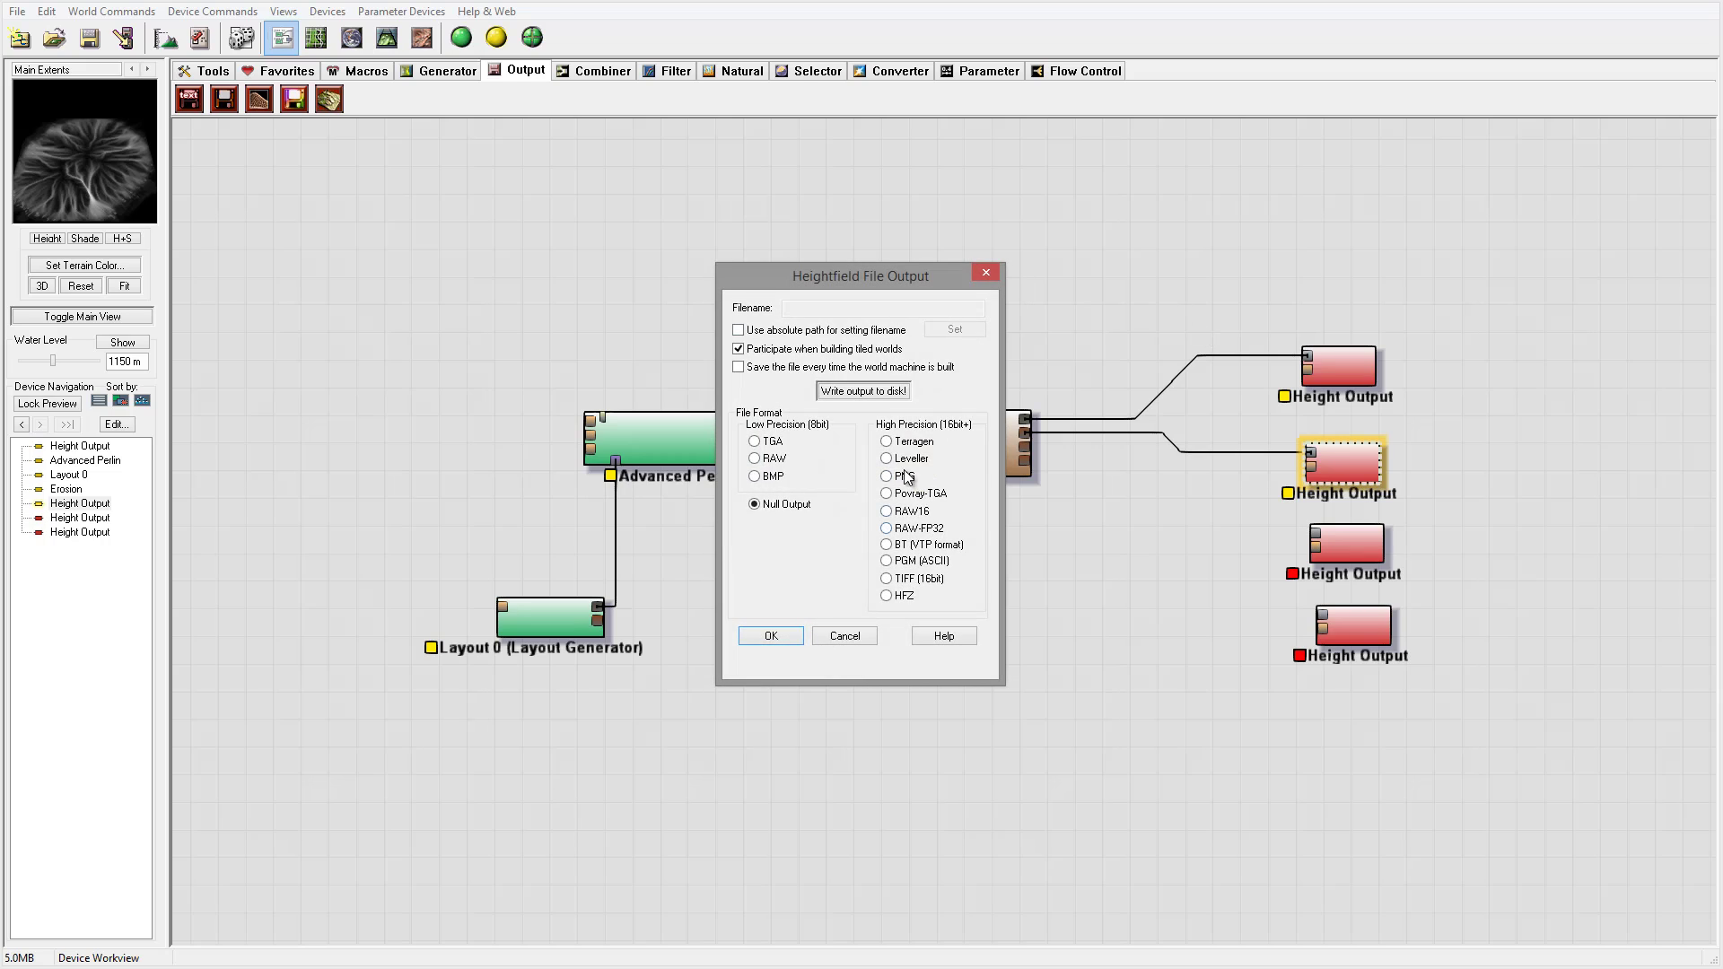
pyautogui.click(905, 580)
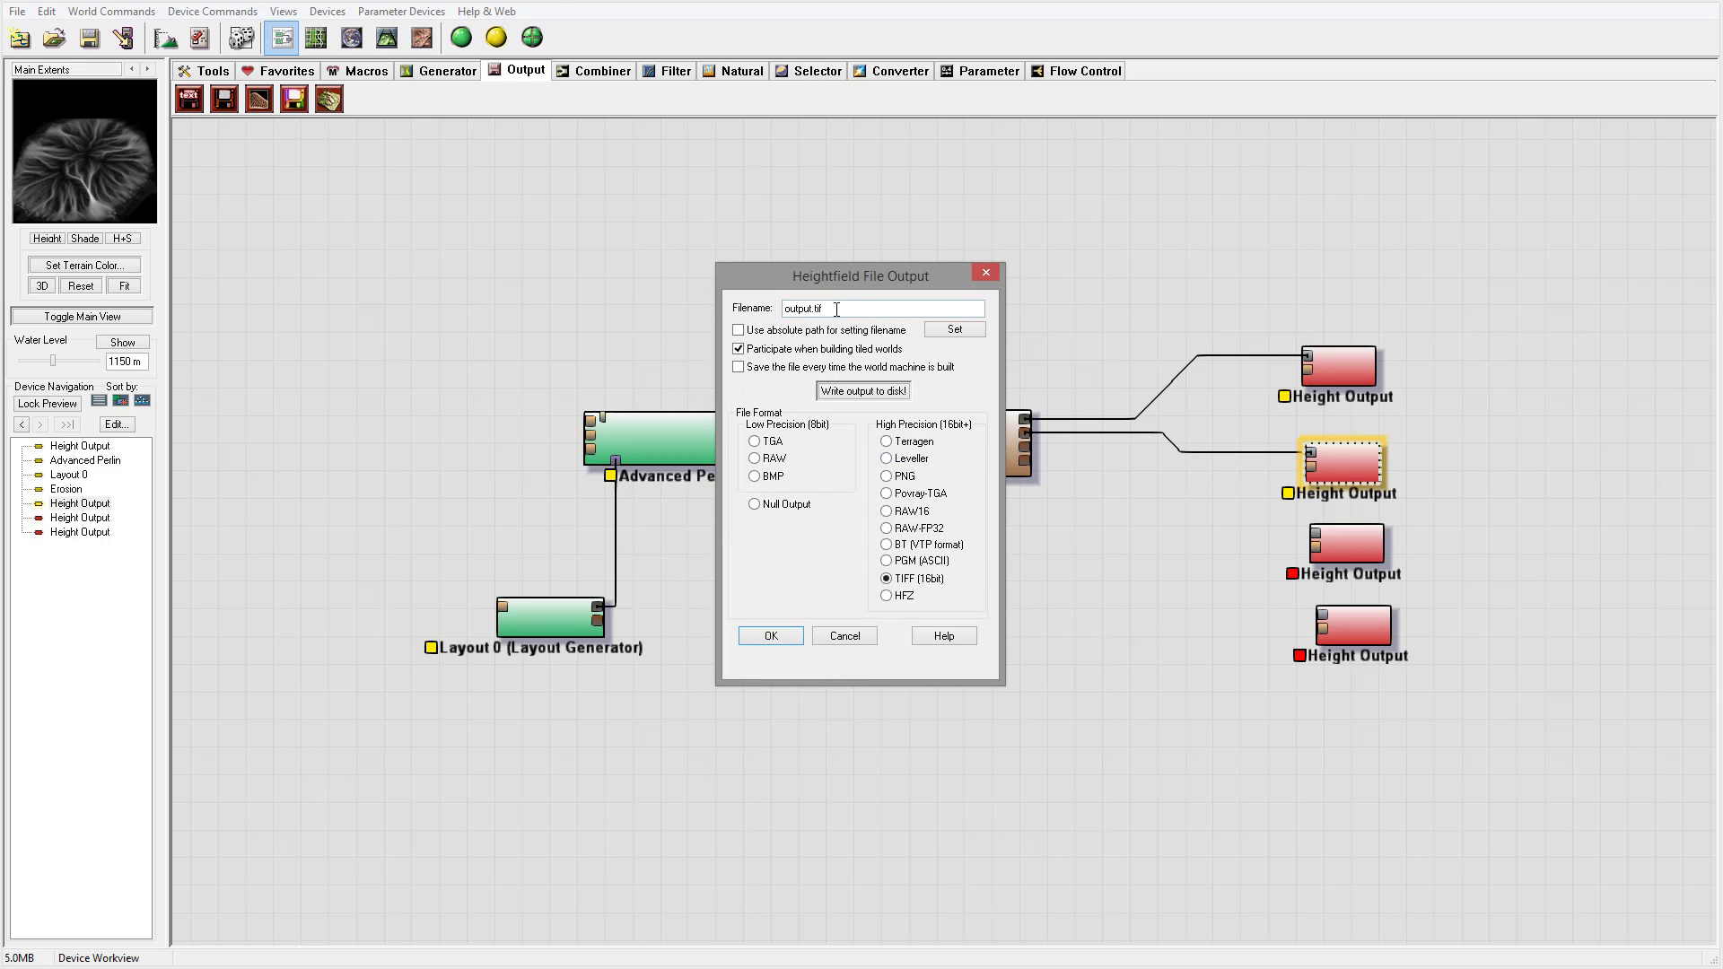
pyautogui.moveTo(813, 309); pyautogui.dragTo(744, 303)
pyautogui.write('E:\\ExploringTerragen3-2\\')
pyautogui.write('flow')
pyautogui.click(772, 636)
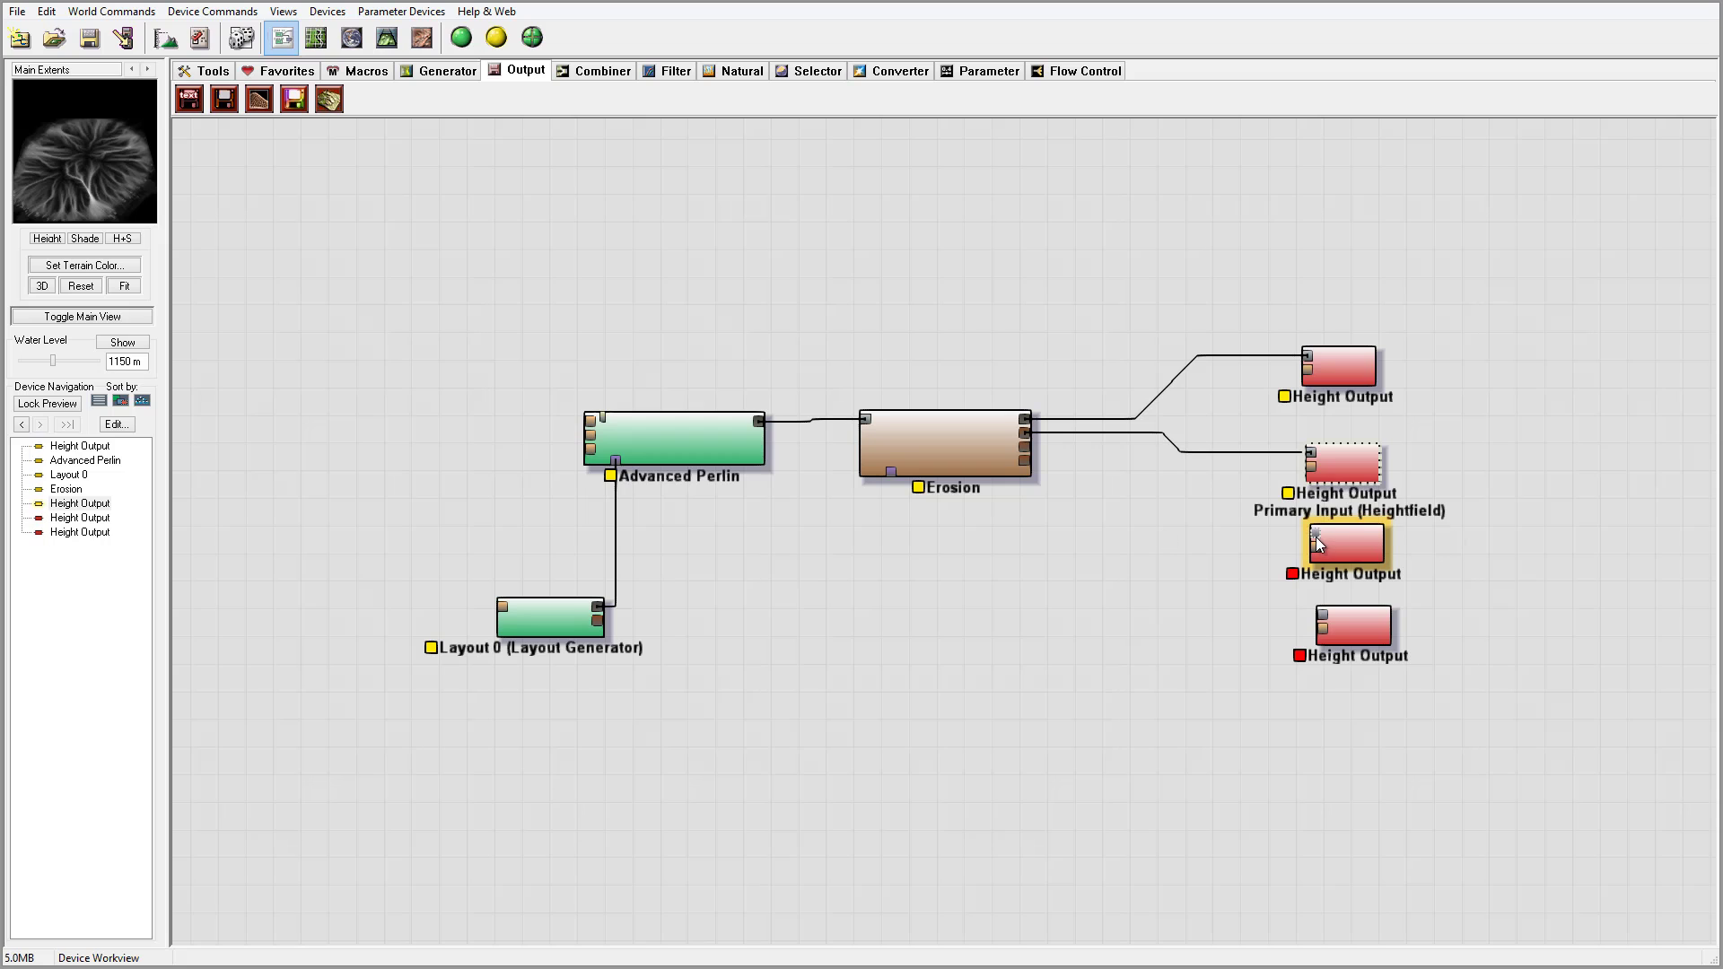
# Step: Wire Erosion's Wear map to the third Height Output, saving TIFF (16bit) as wear.tif
pyautogui.moveTo(1315, 535)
pyautogui.mouseDown()
pyautogui.moveTo(1057, 440)
pyautogui.moveTo(1025, 450)
pyautogui.mouseUp()
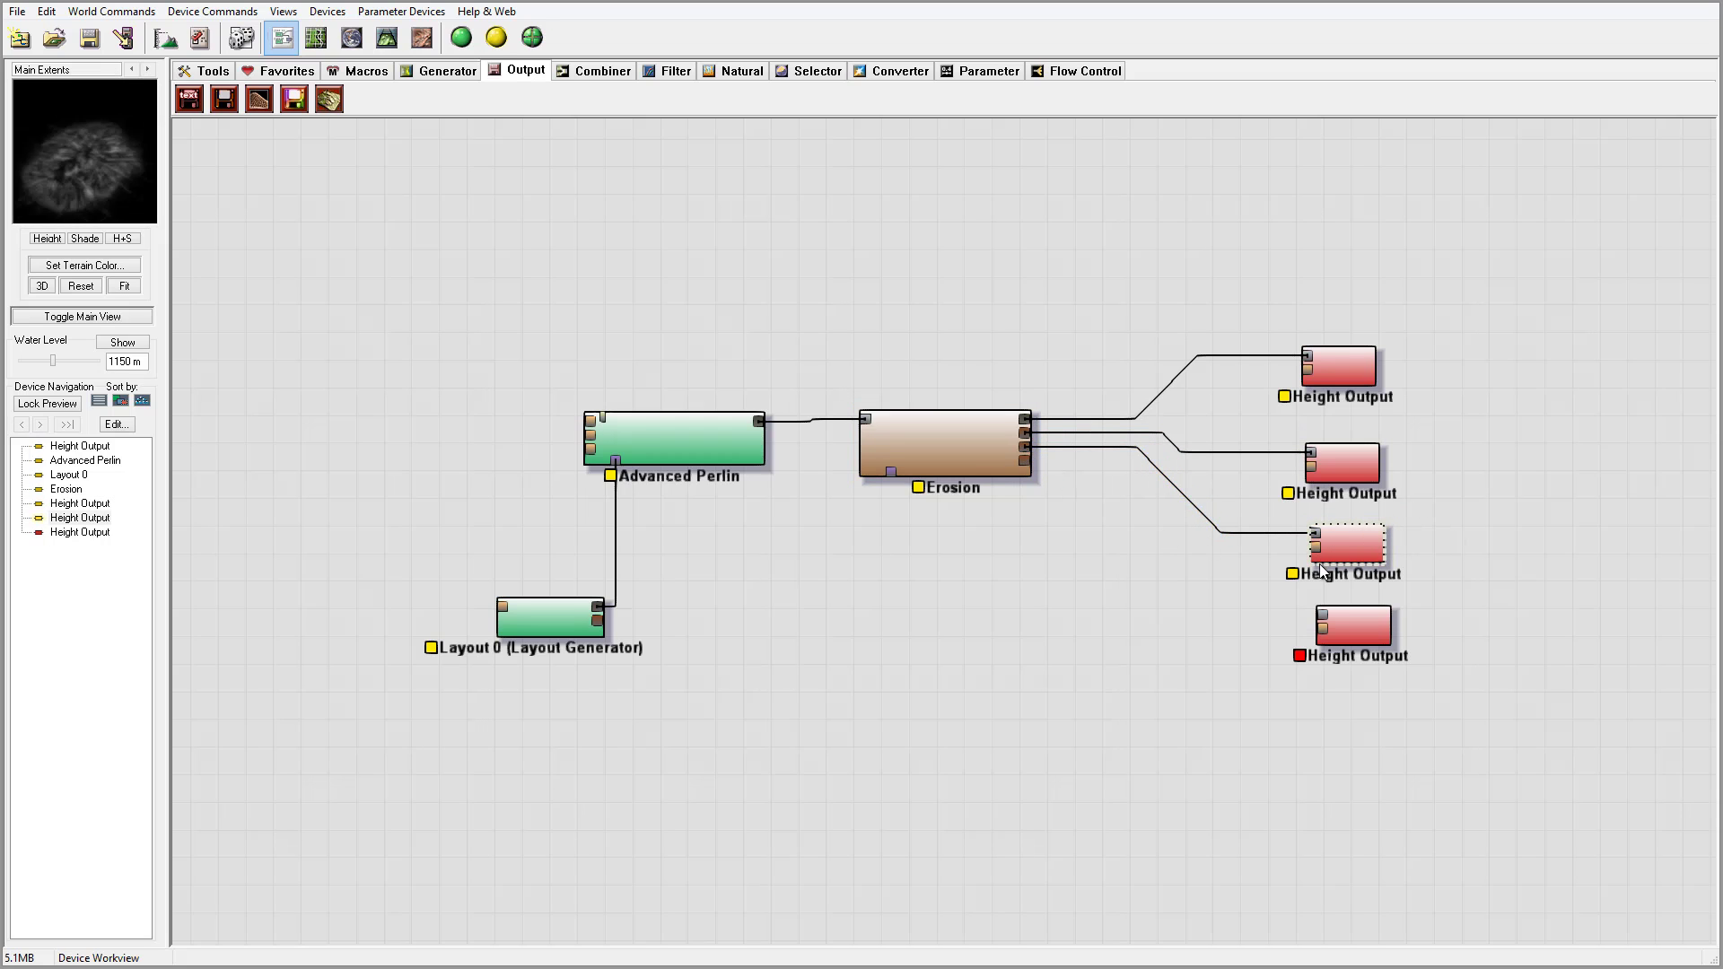
pyautogui.doubleClick(1352, 551)
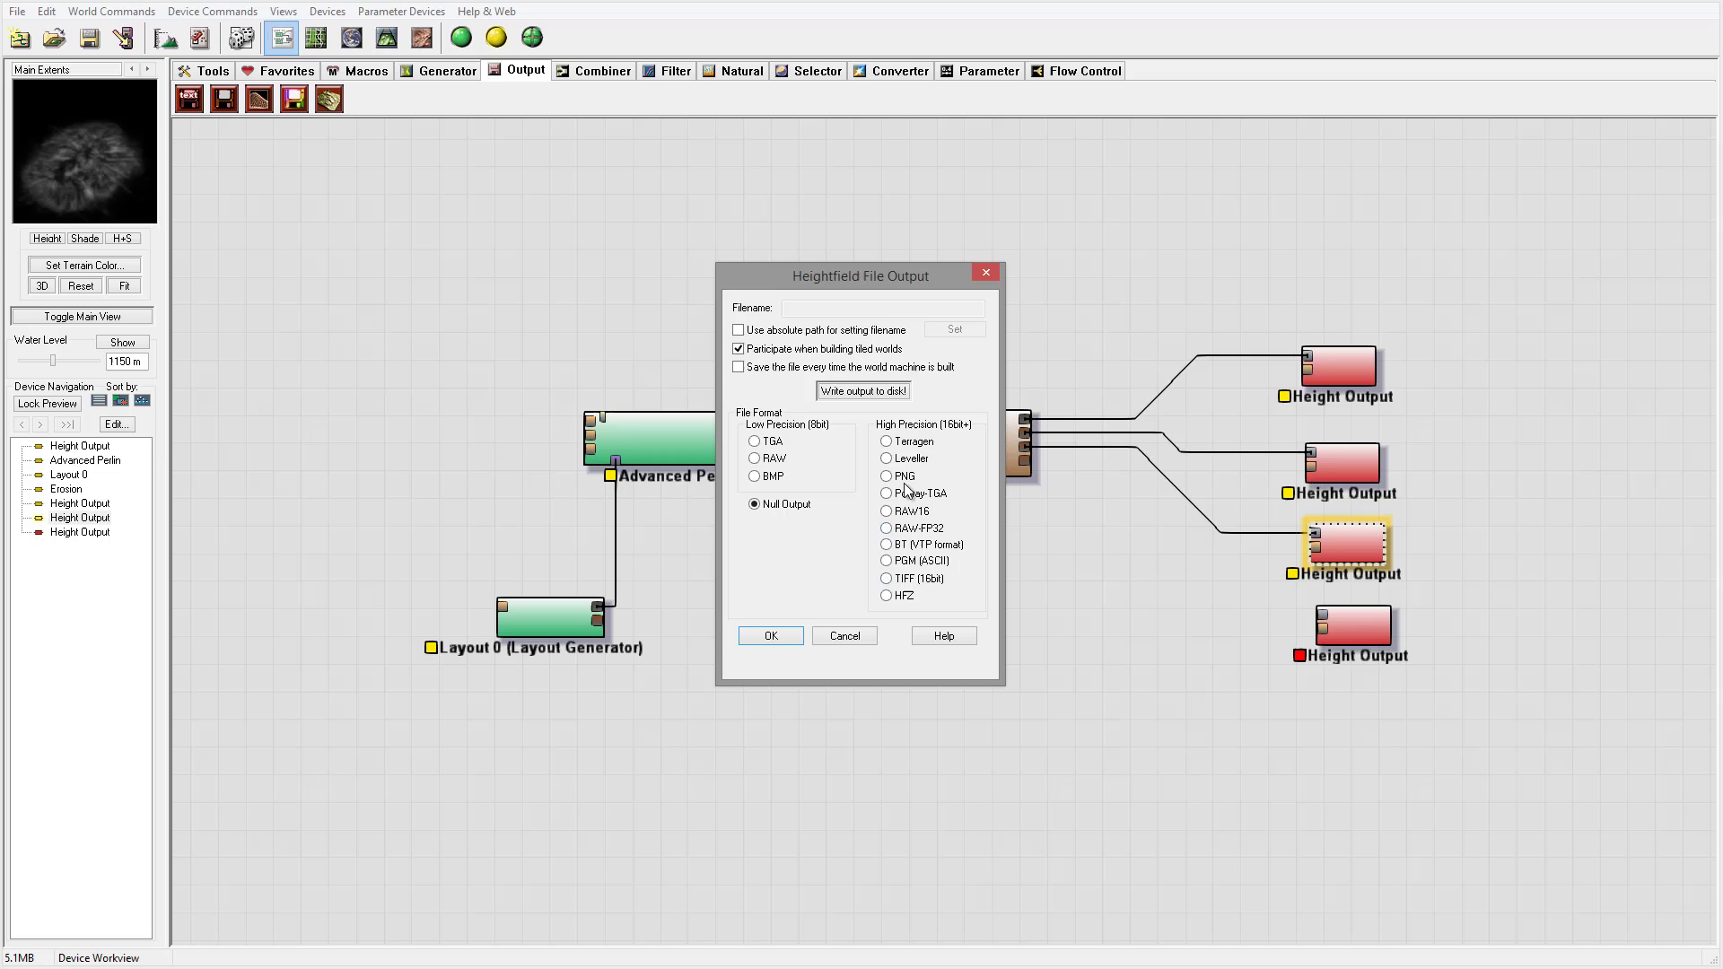
pyautogui.click(906, 580)
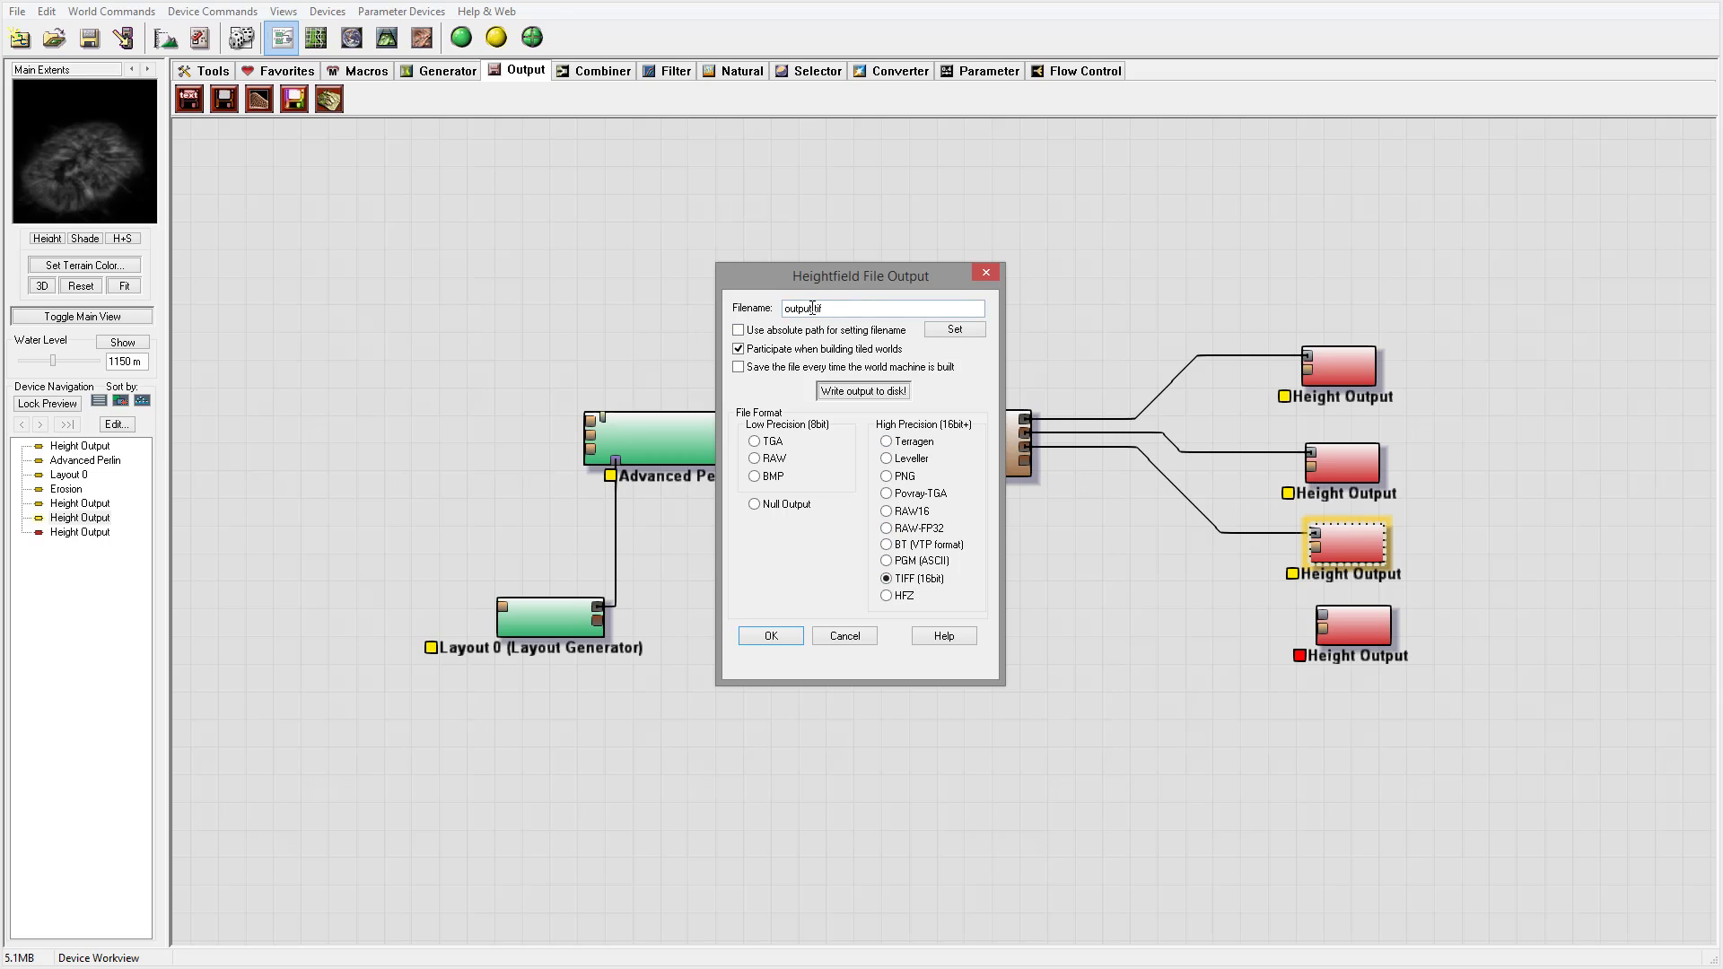
pyautogui.click(783, 307)
pyautogui.doubleClick(783, 307)
pyautogui.write('E:\\ExploringTerragen3-2\\')
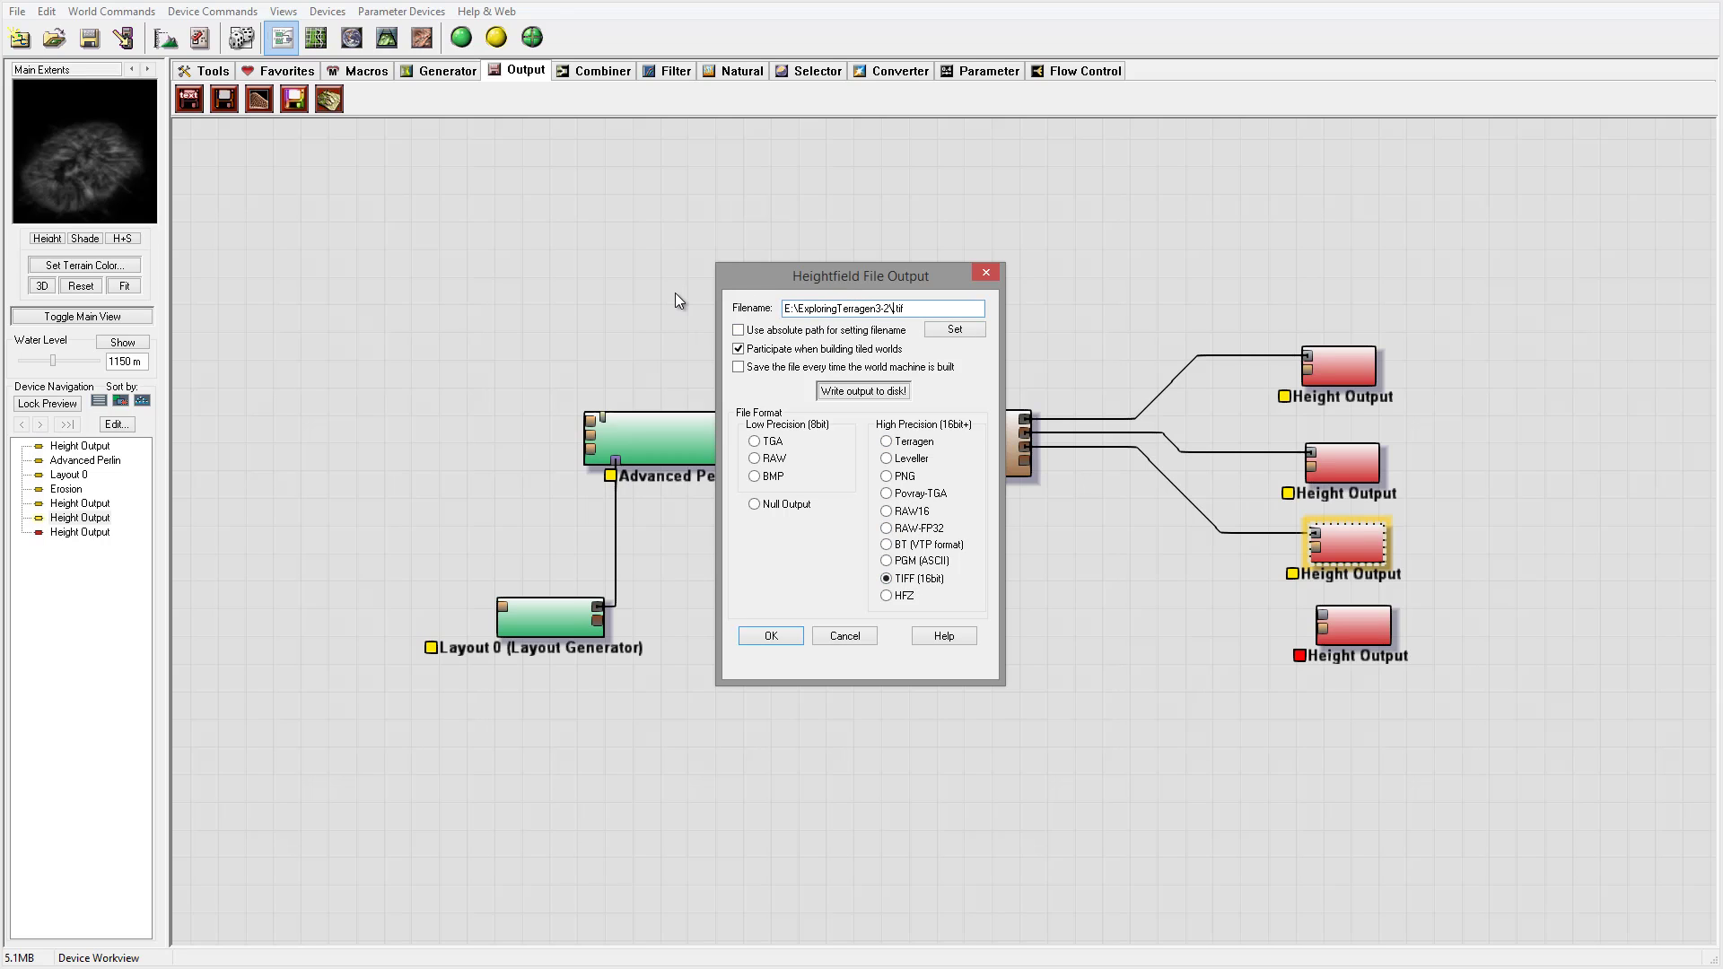
pyautogui.write('wear')
pyautogui.click(795, 639)
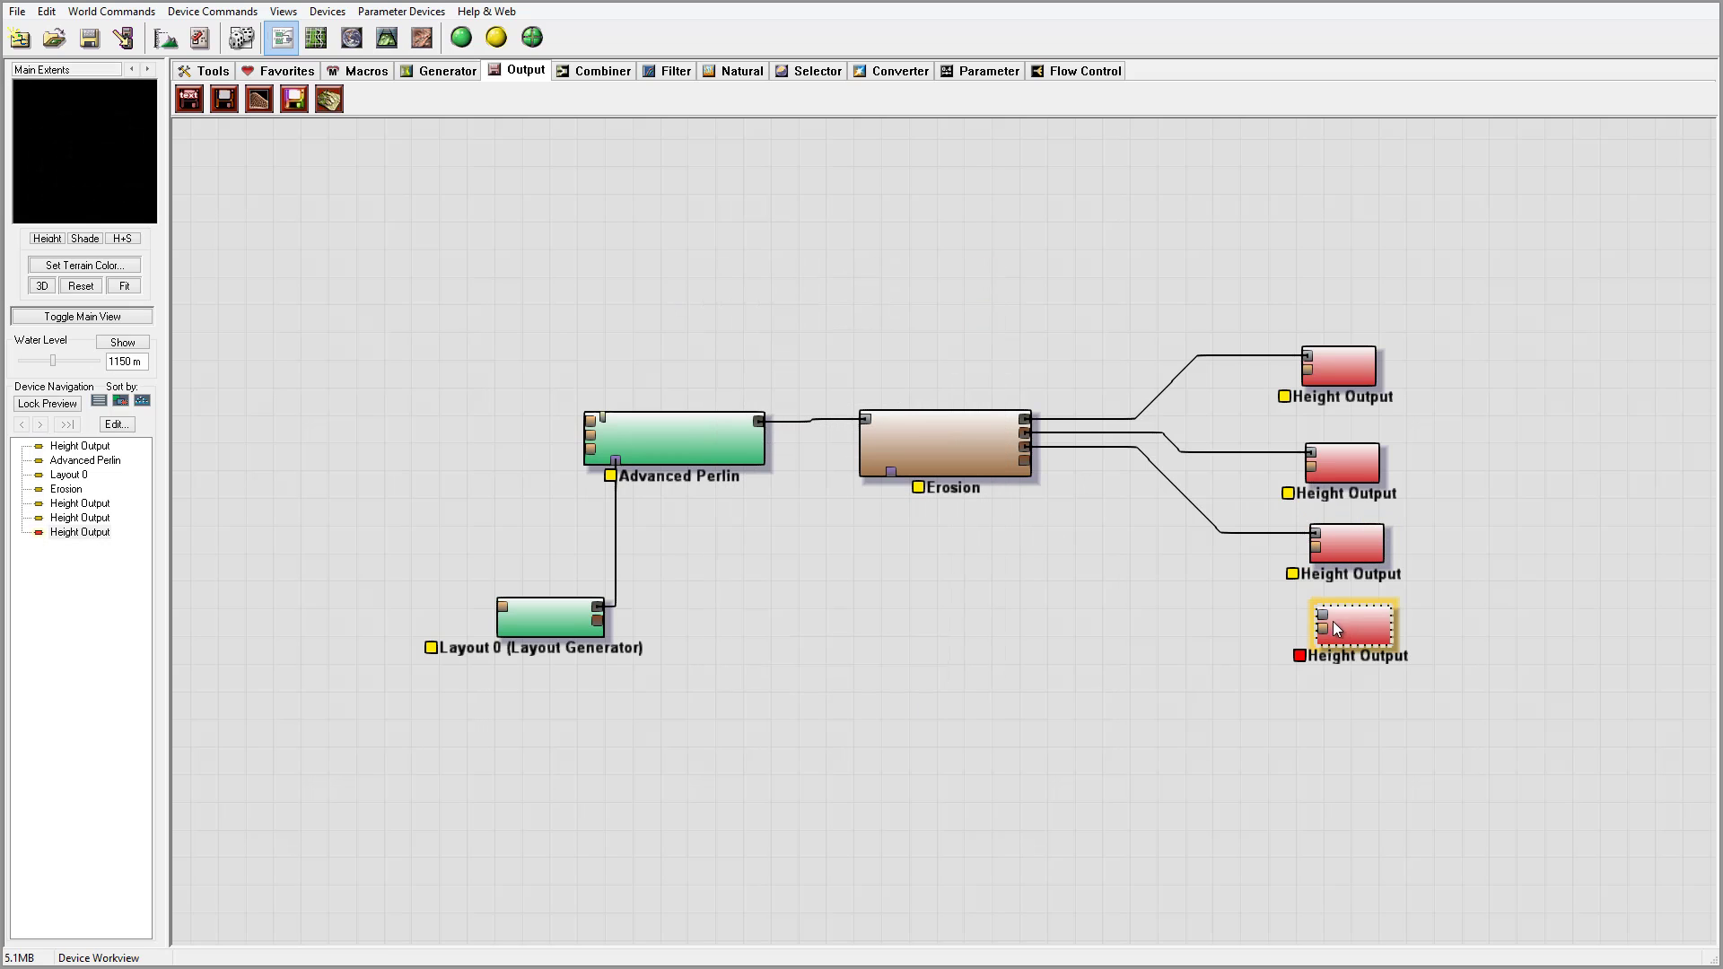
# Step: Wire Erosion's Deposition map to the bottom Height Output, saving TIFF (16bit) as deposits.tif
pyautogui.moveTo(1323, 614); pyautogui.dragTo(1025, 461)
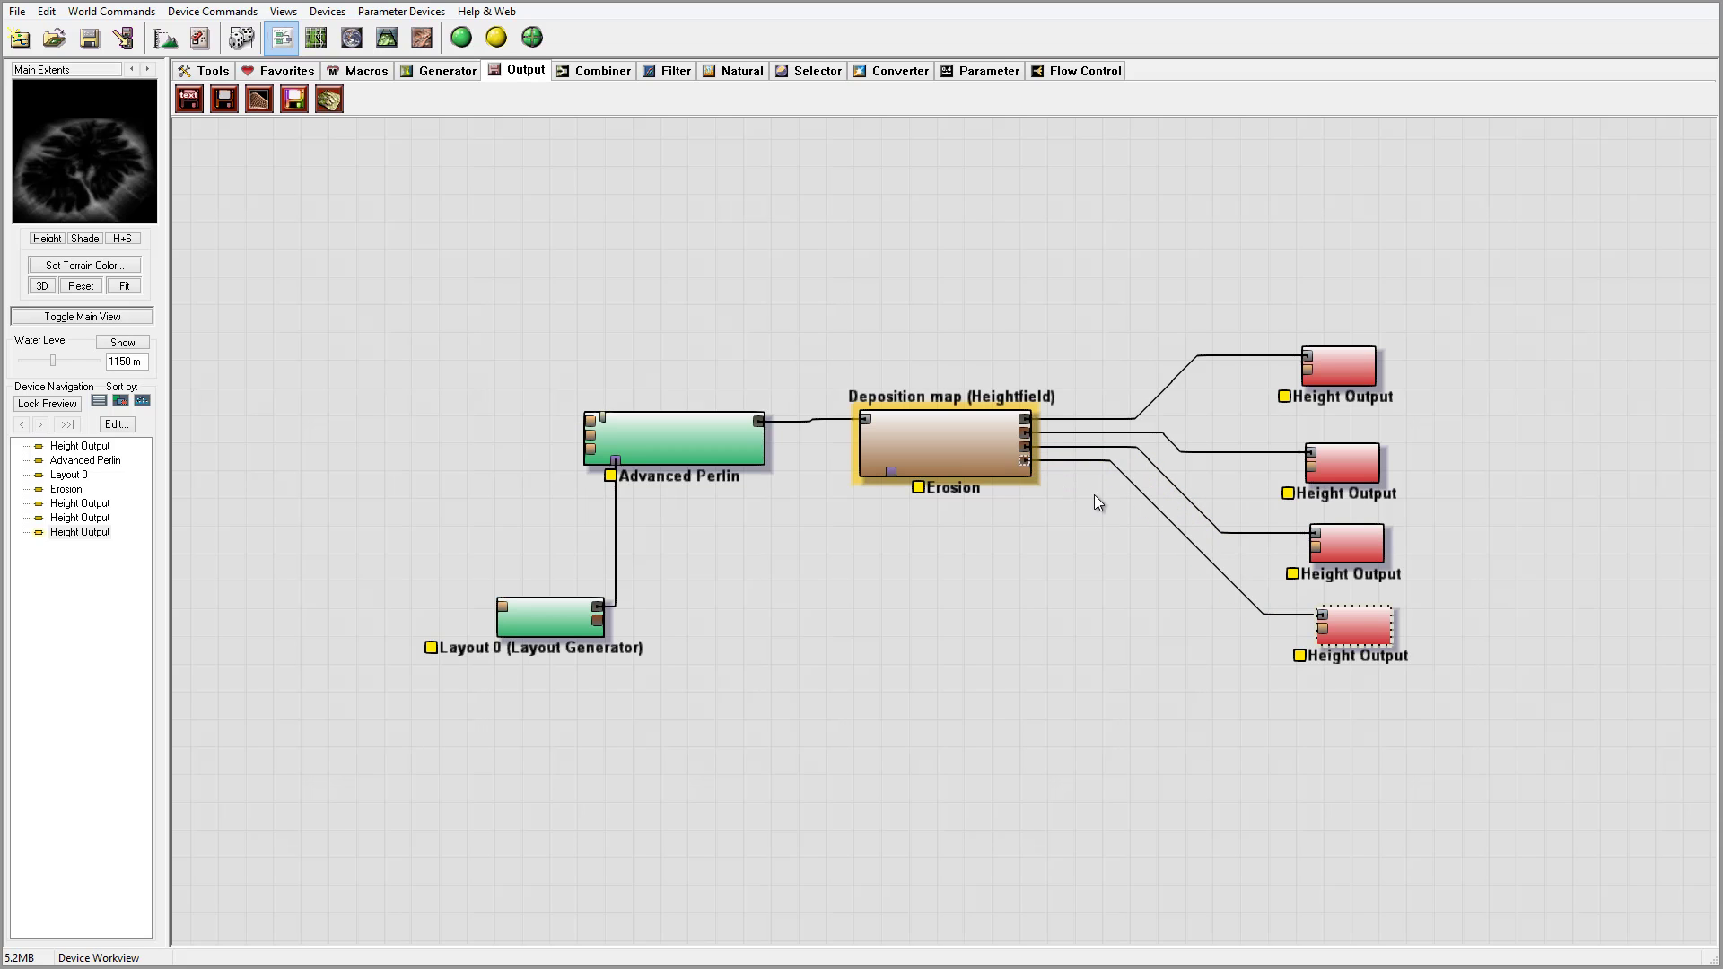
pyautogui.doubleClick(1349, 630)
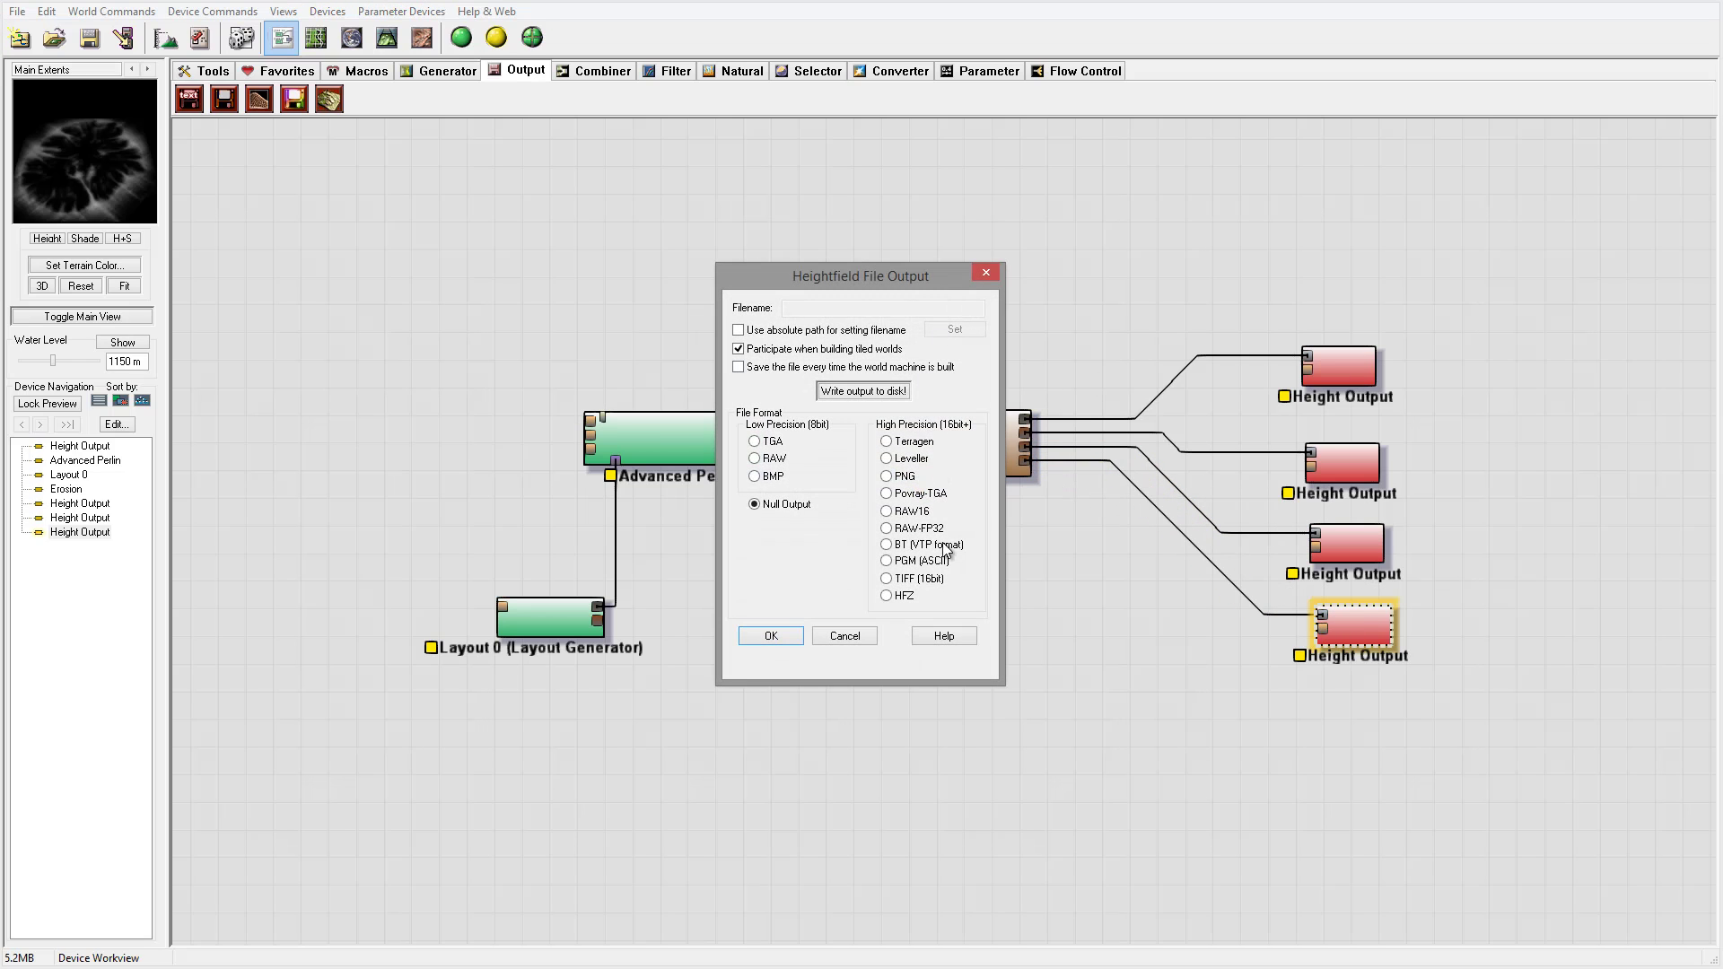
pyautogui.click(909, 579)
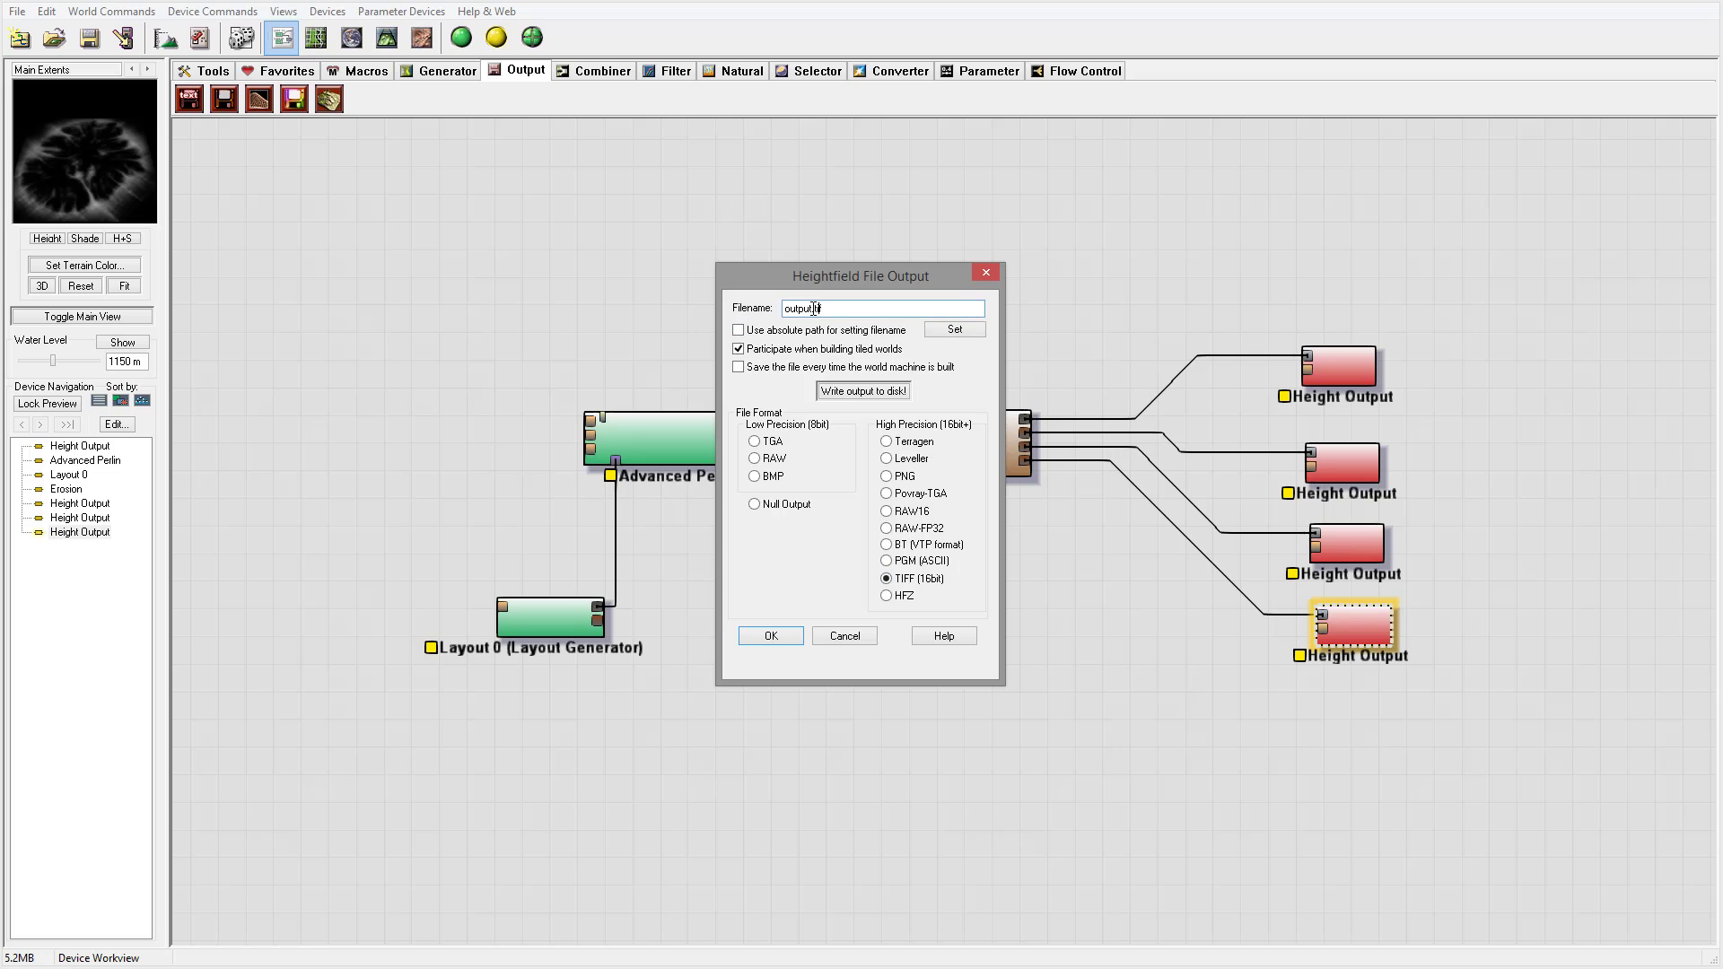
pyautogui.moveTo(813, 309); pyautogui.dragTo(783, 308)
pyautogui.write('E:\\ExploringTerragen3-2\\')
pyautogui.write('deposits')
pyautogui.click(796, 637)
# Step: Move the four Height Output nodes down to space them evenly
pyautogui.moveTo(1370, 607); pyautogui.dragTo(1359, 630)
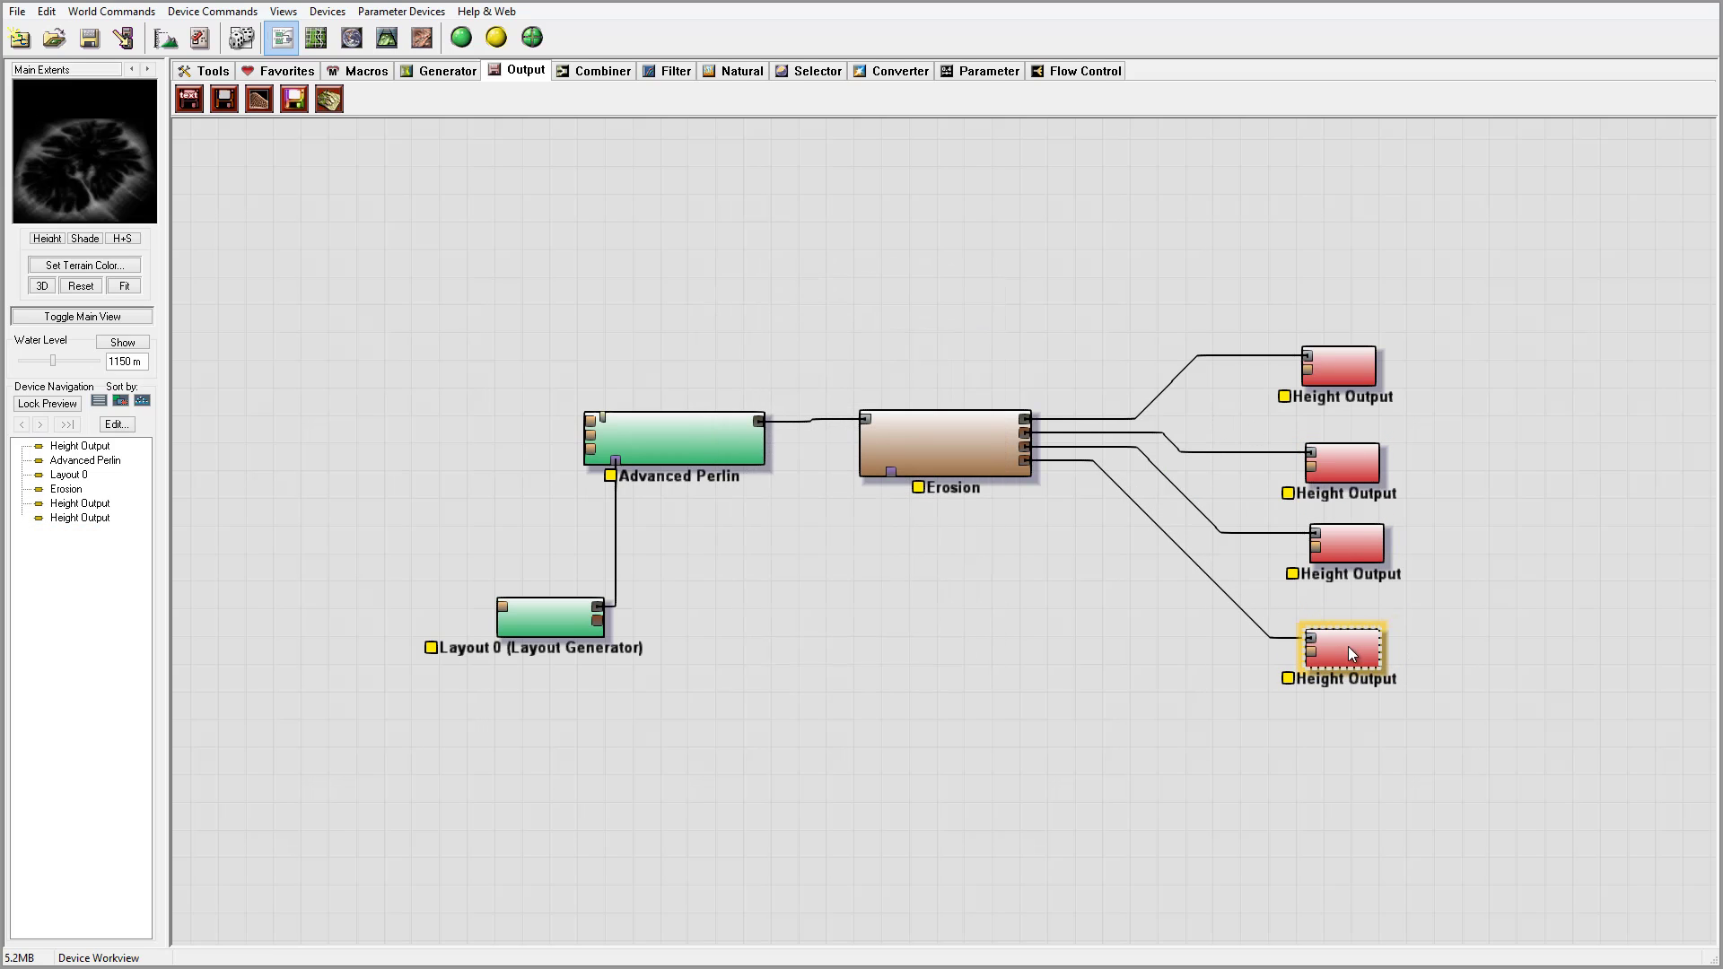
pyautogui.moveTo(1344, 559); pyautogui.dragTo(1346, 587)
pyautogui.moveTo(1352, 468); pyautogui.dragTo(1358, 482)
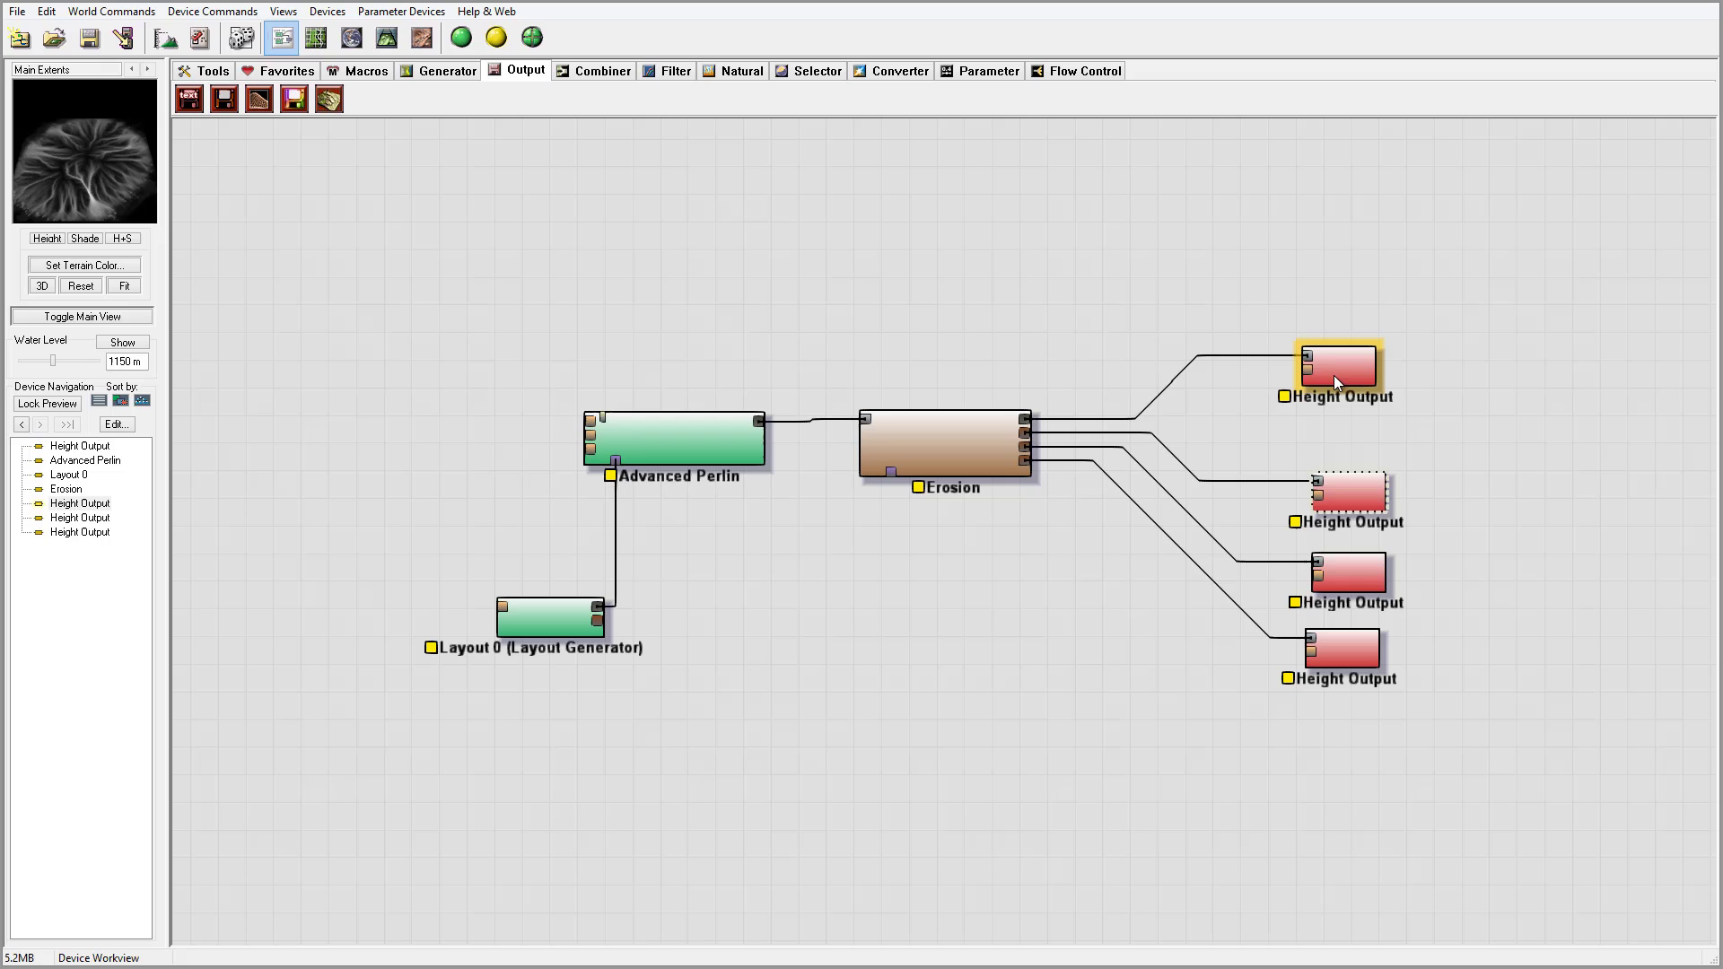
pyautogui.moveTo(1336, 378); pyautogui.dragTo(1349, 407)
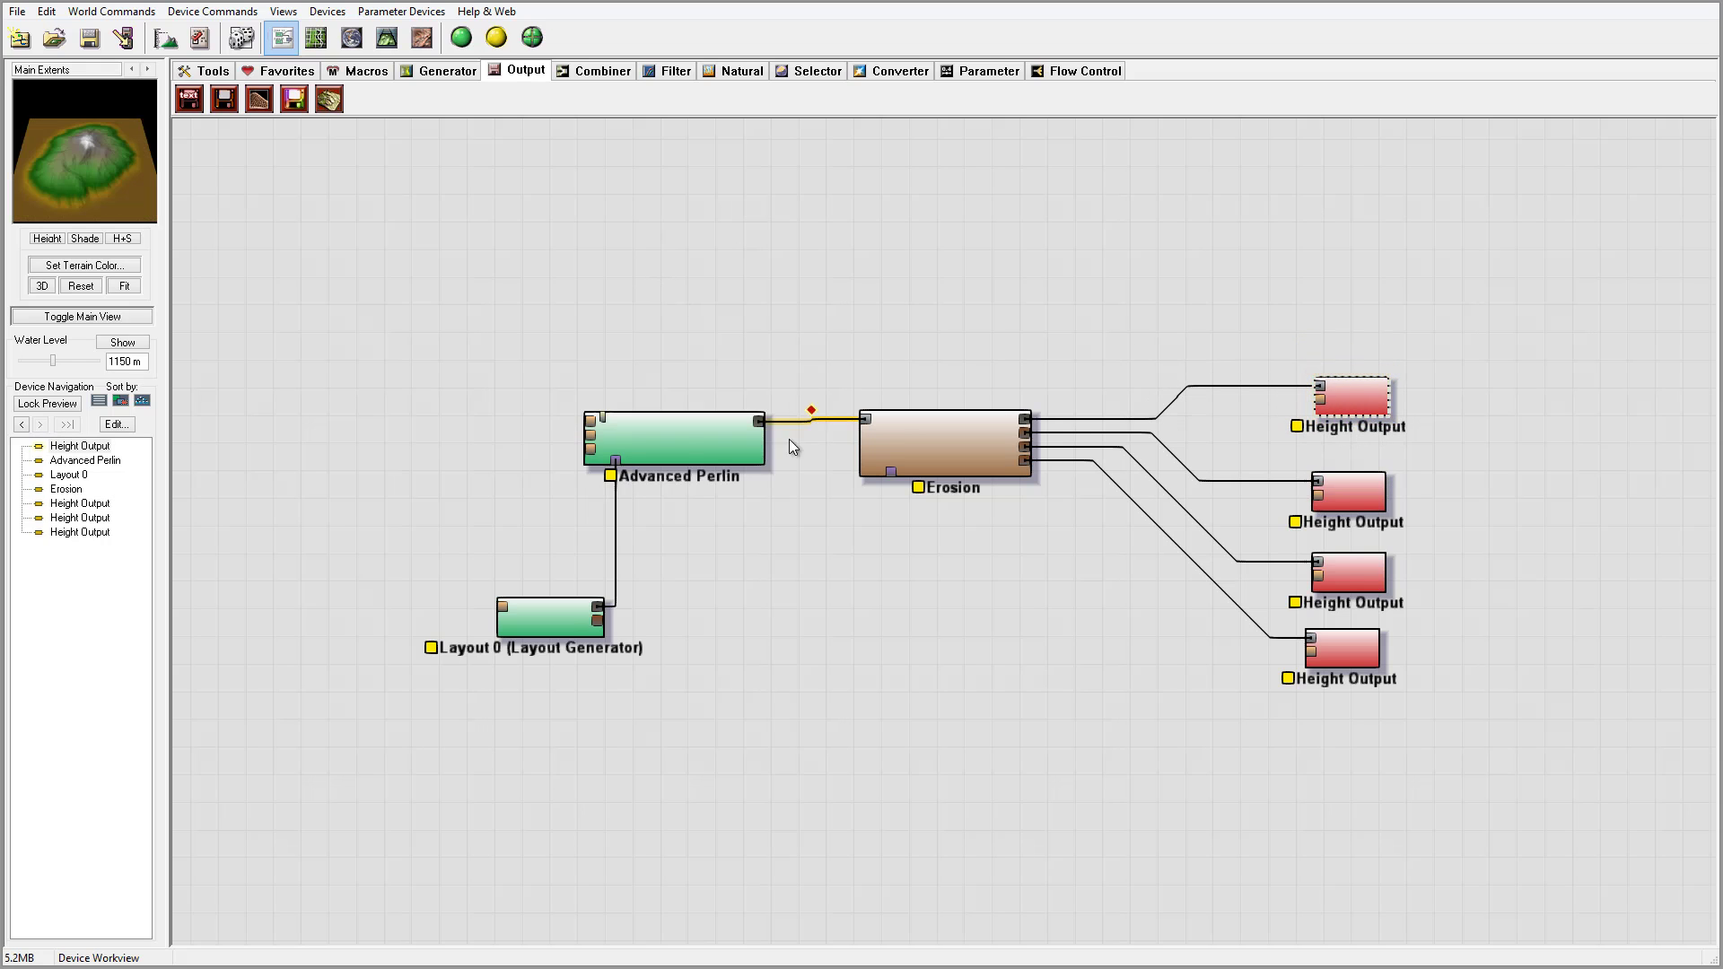
# Step: Drop Advanced Perlin's Elevation Center from 2050.78 to 1886.72, then run a full 4097 x 4097 build
pyautogui.click(686, 444)
pyautogui.doubleClick(685, 443)
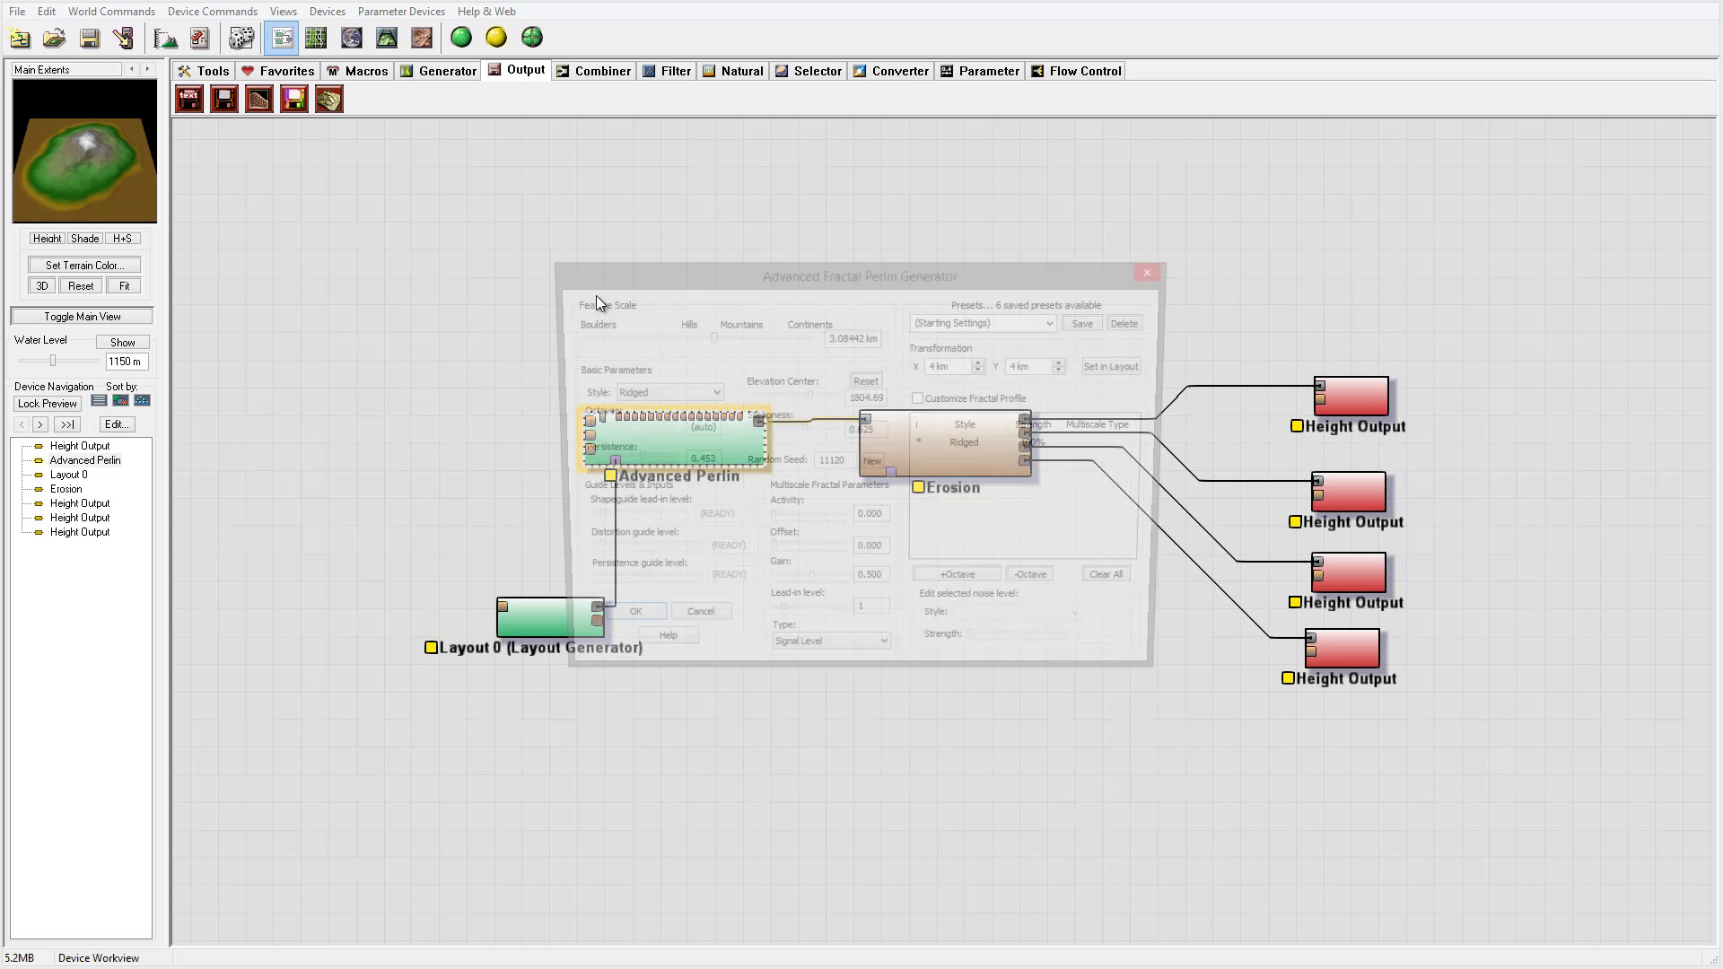
pyautogui.click(811, 395)
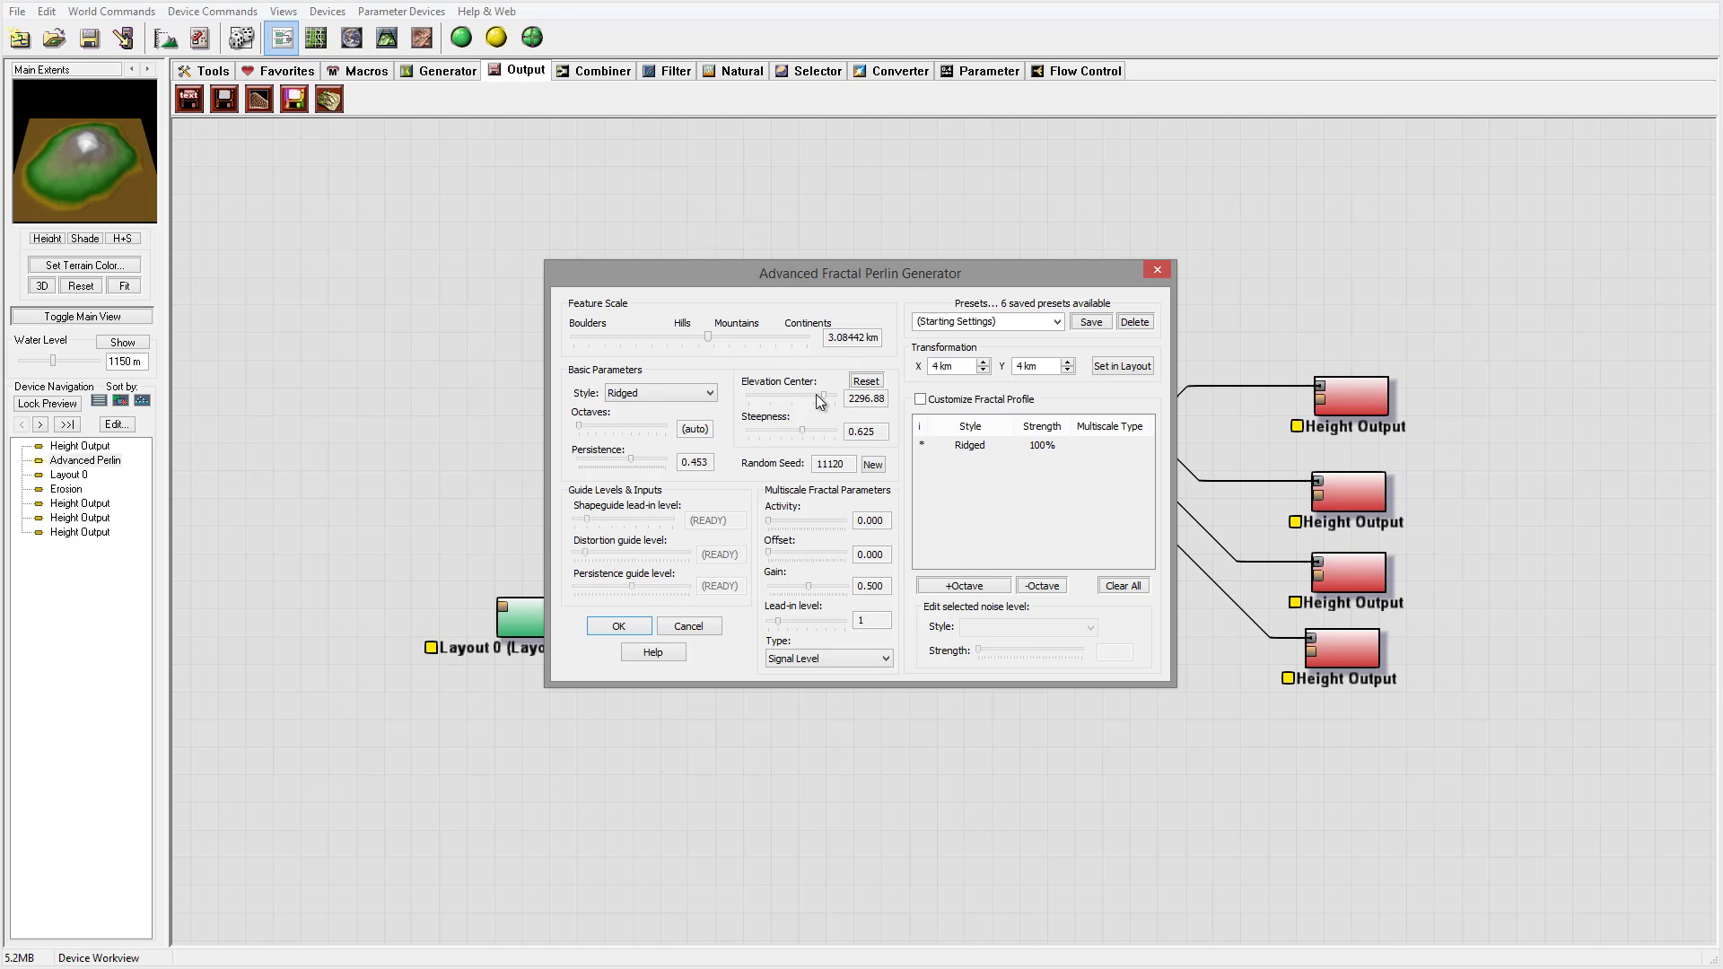
pyautogui.click(814, 395)
pyautogui.click(812, 395)
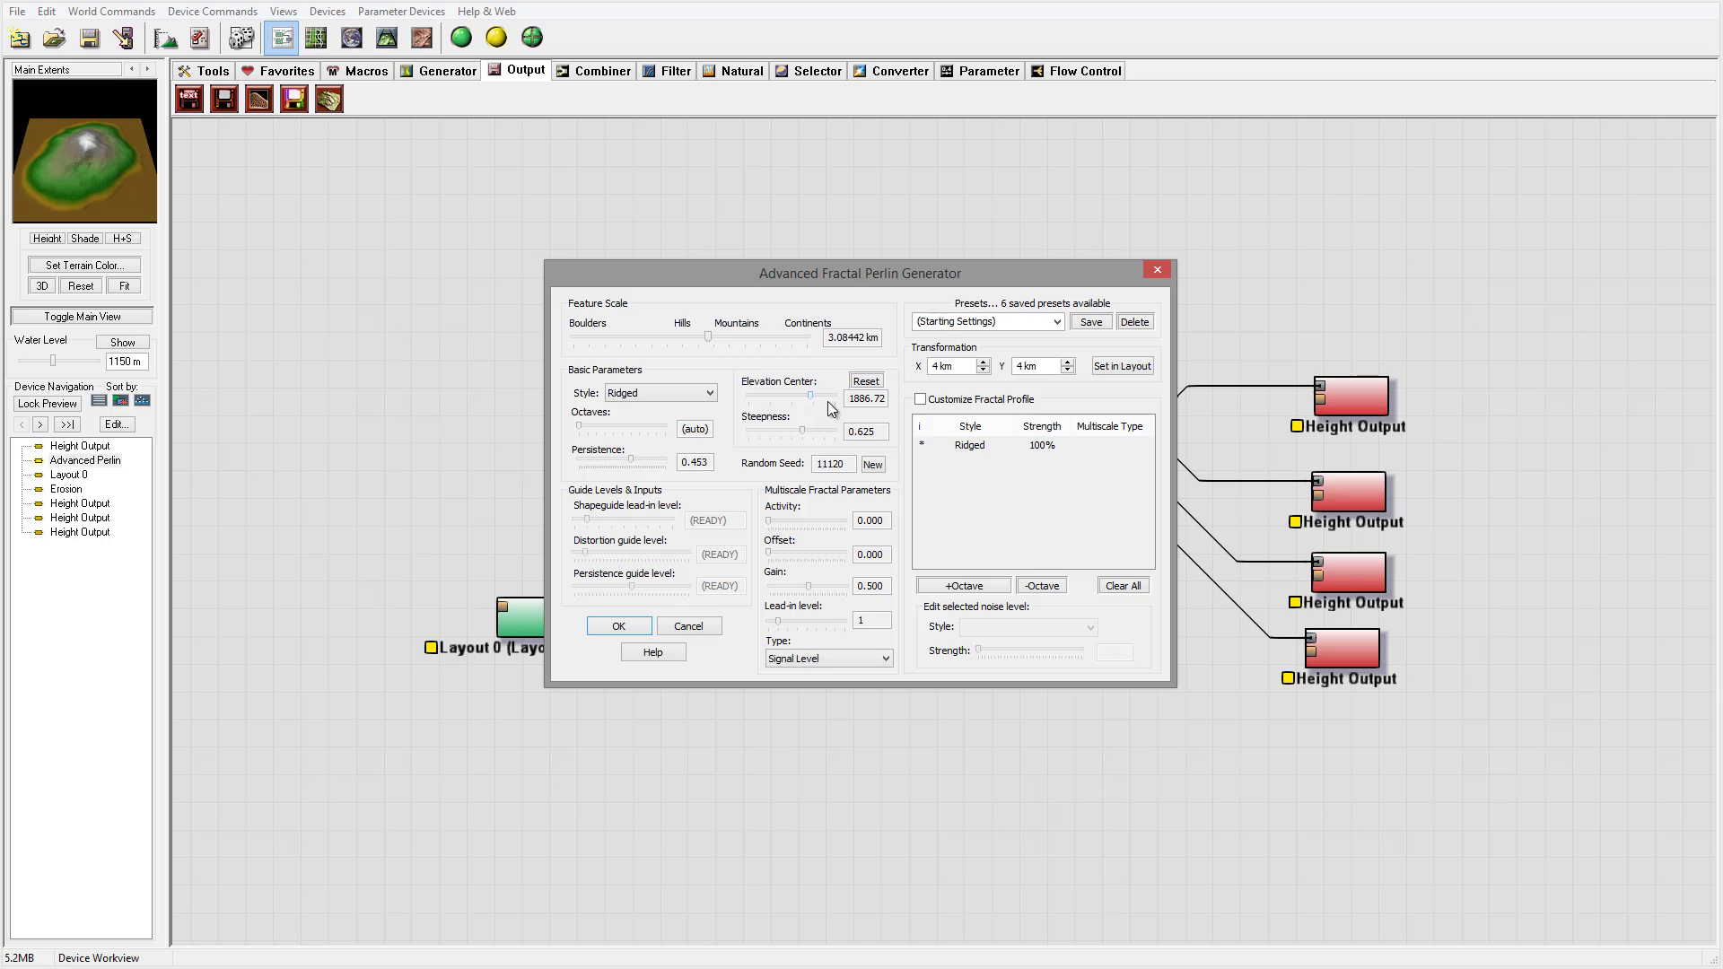
pyautogui.click(643, 628)
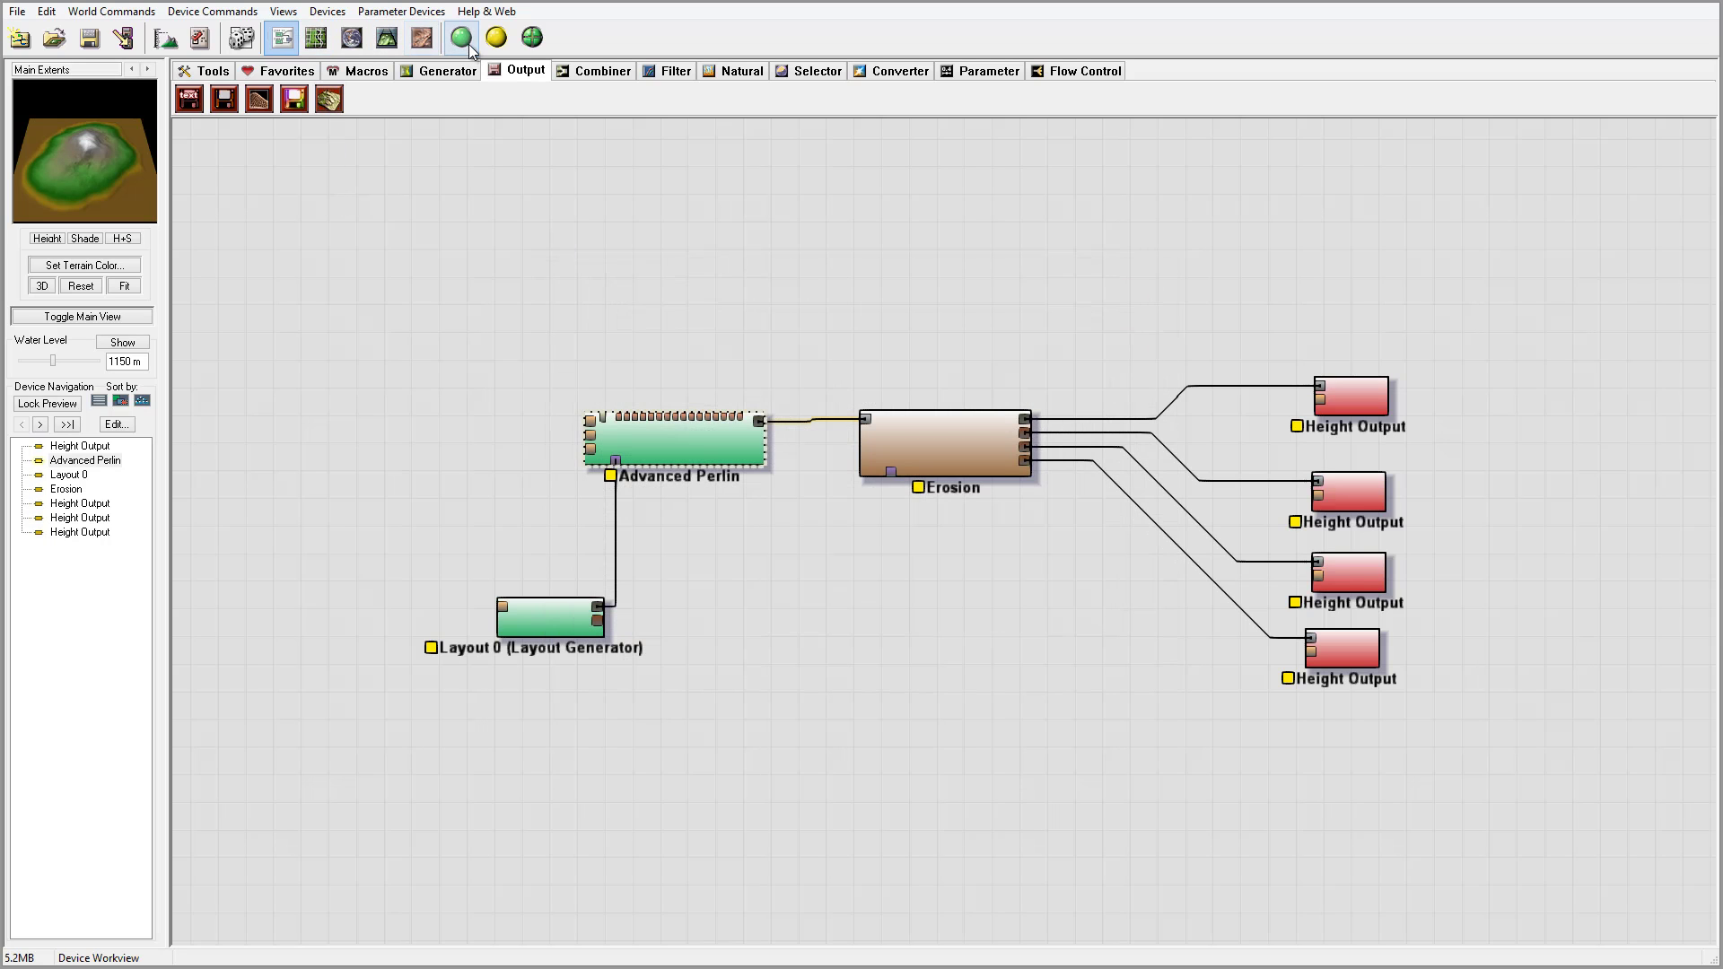
pyautogui.click(464, 40)
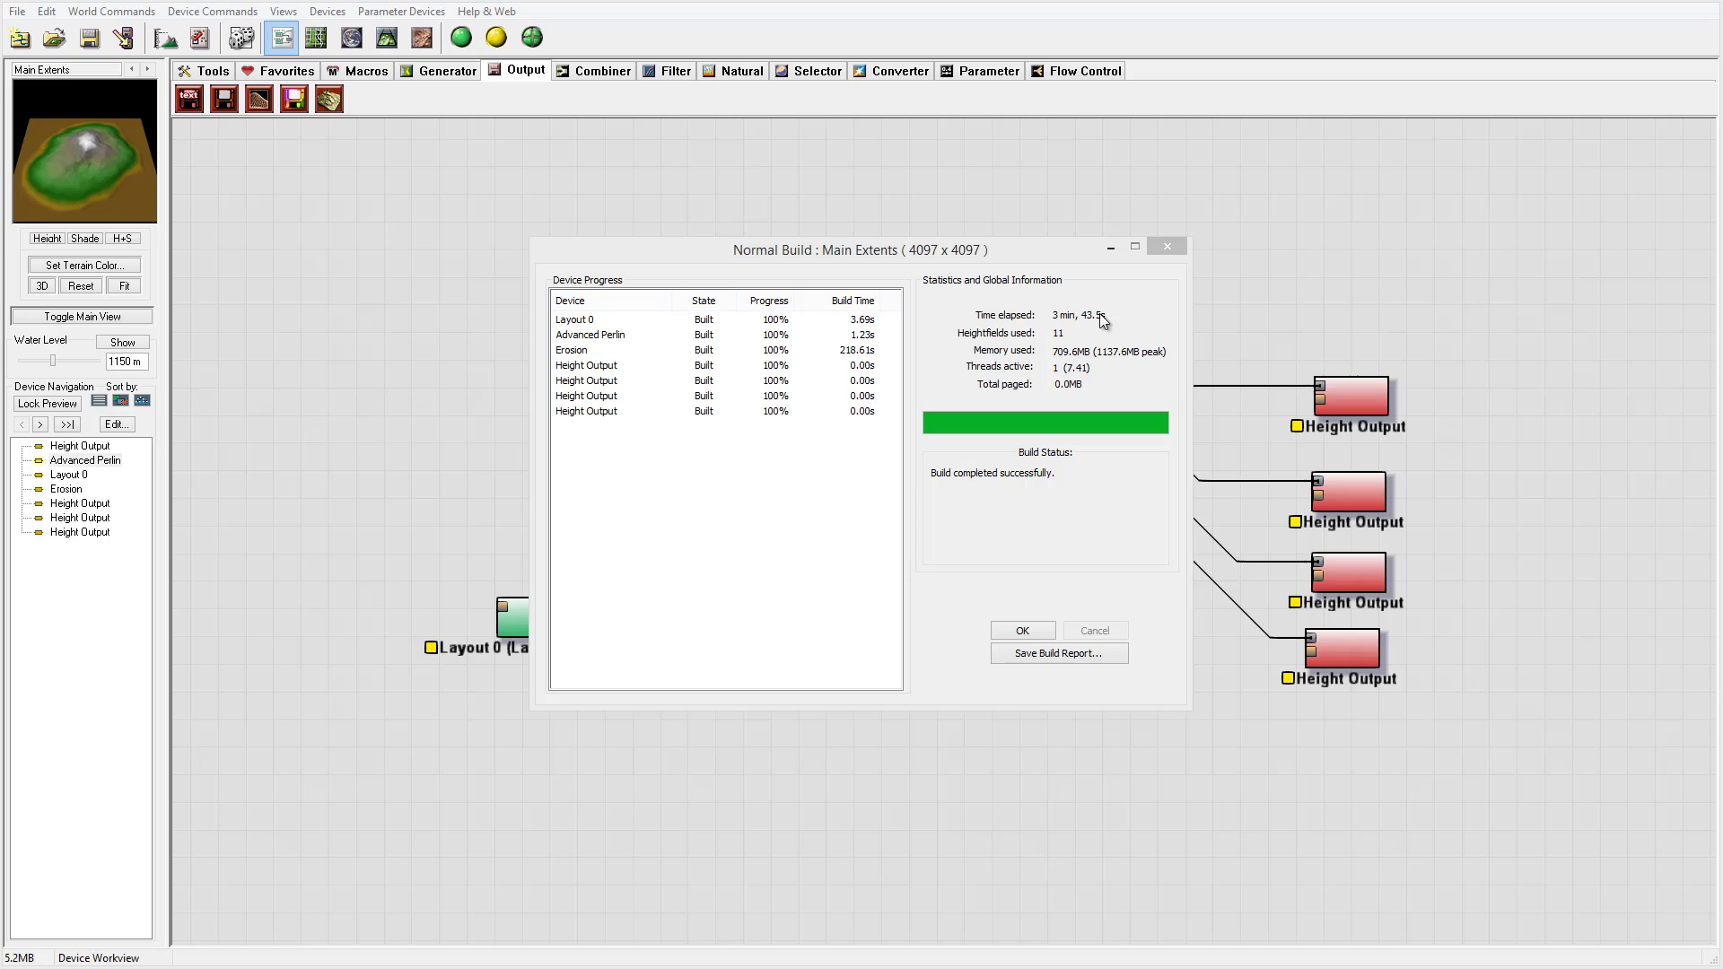
# Step: Dismiss the build report and use Export All in the Output Manager to write the four TIFF outputs
pyautogui.click(1023, 629)
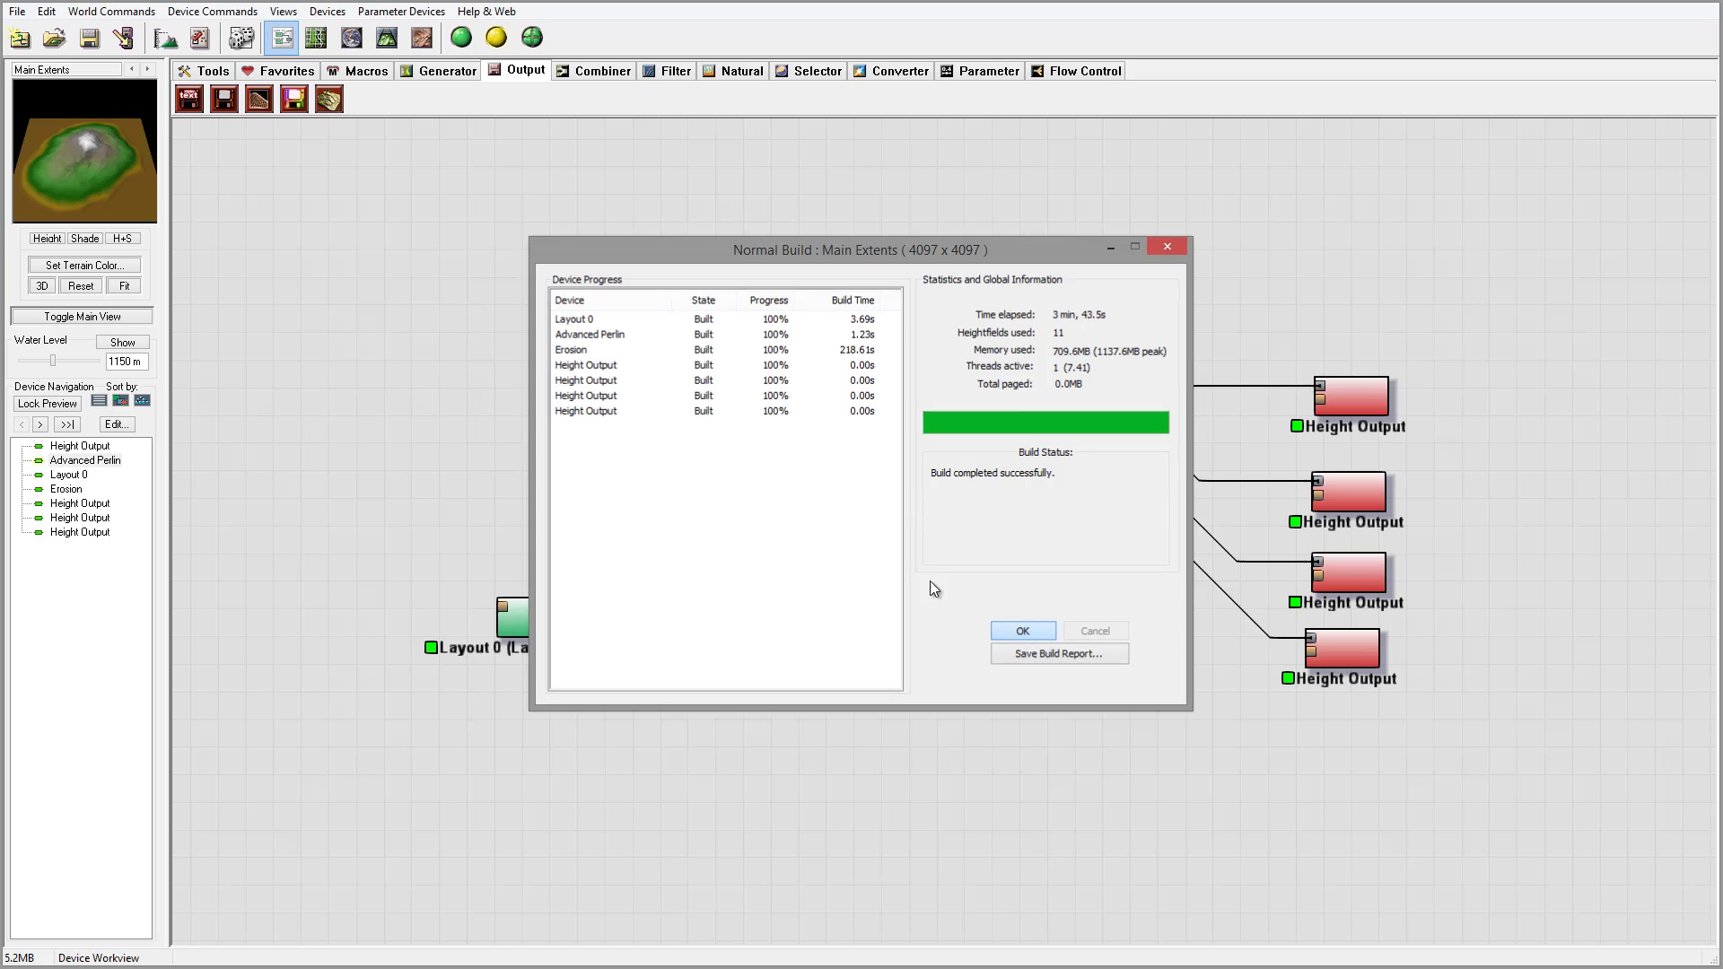
pyautogui.click(126, 39)
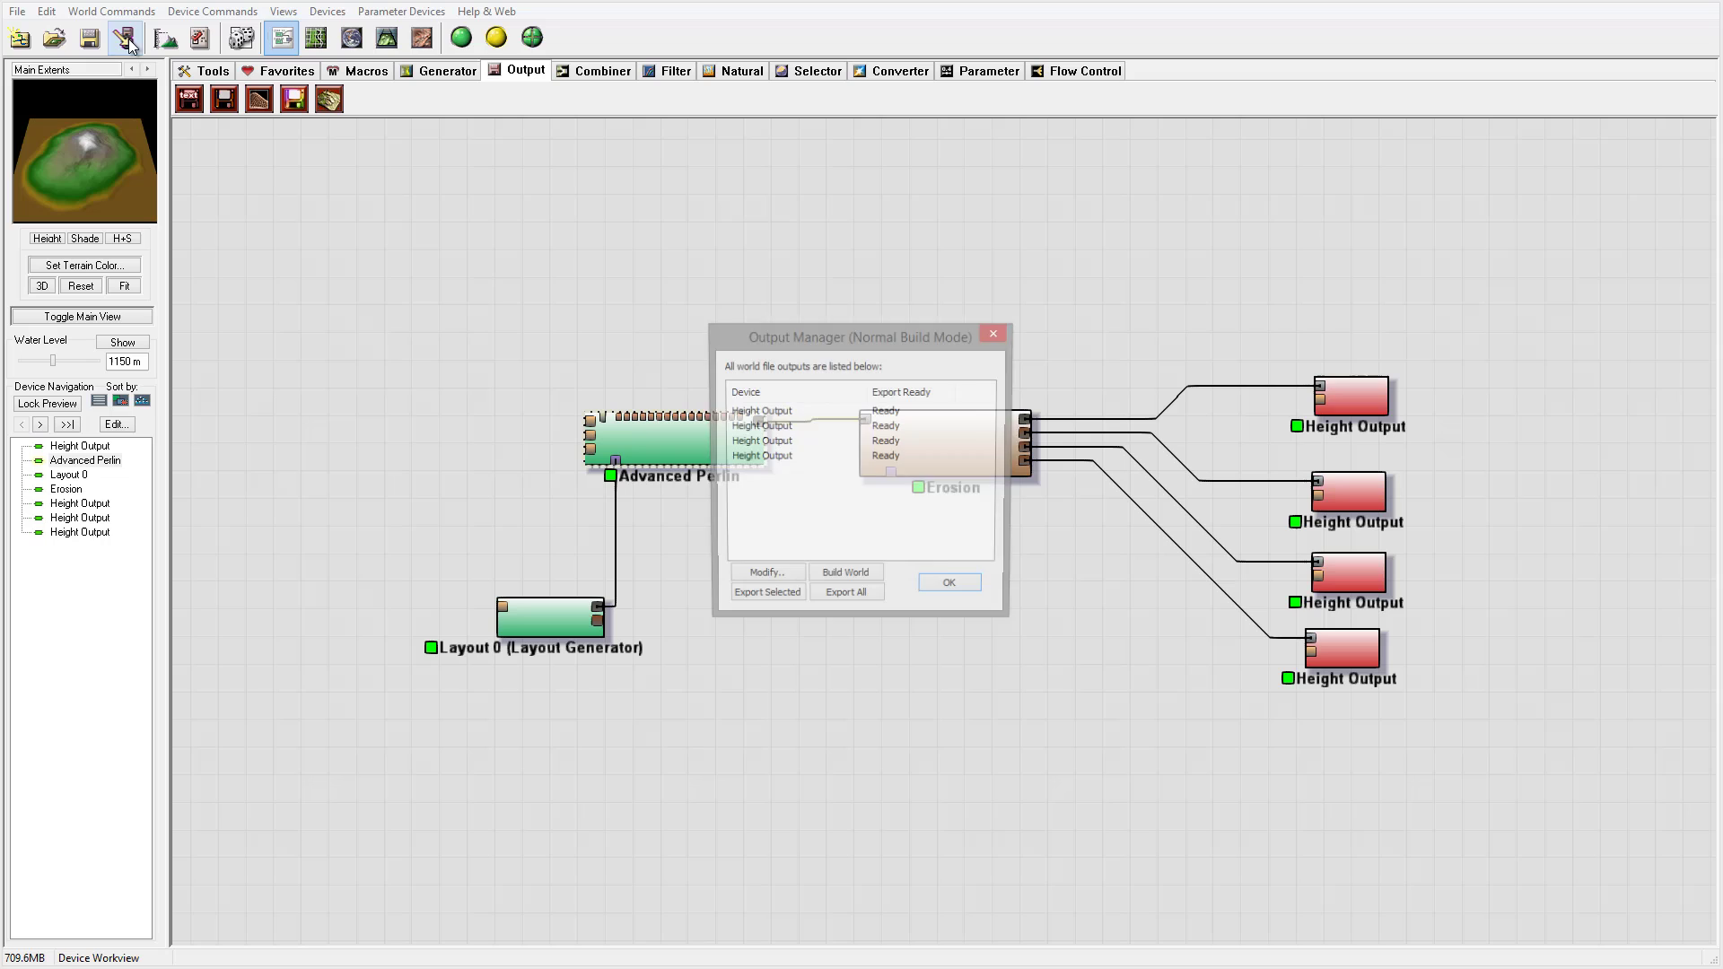
pyautogui.click(846, 598)
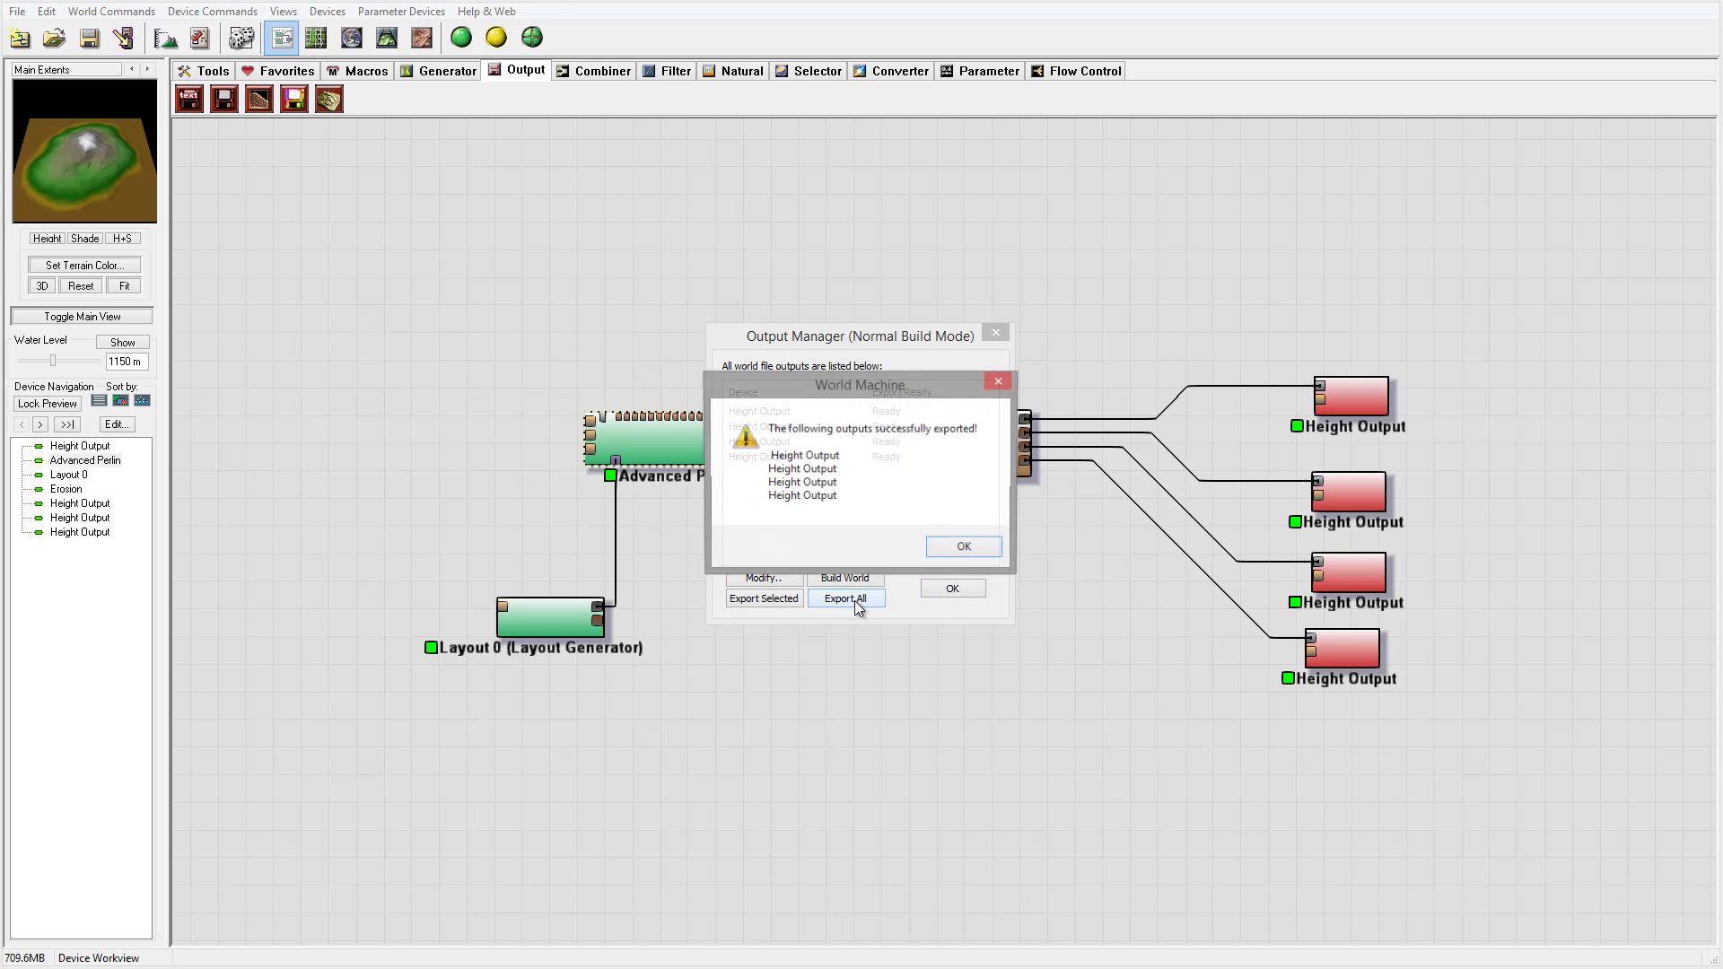
pyautogui.click(964, 548)
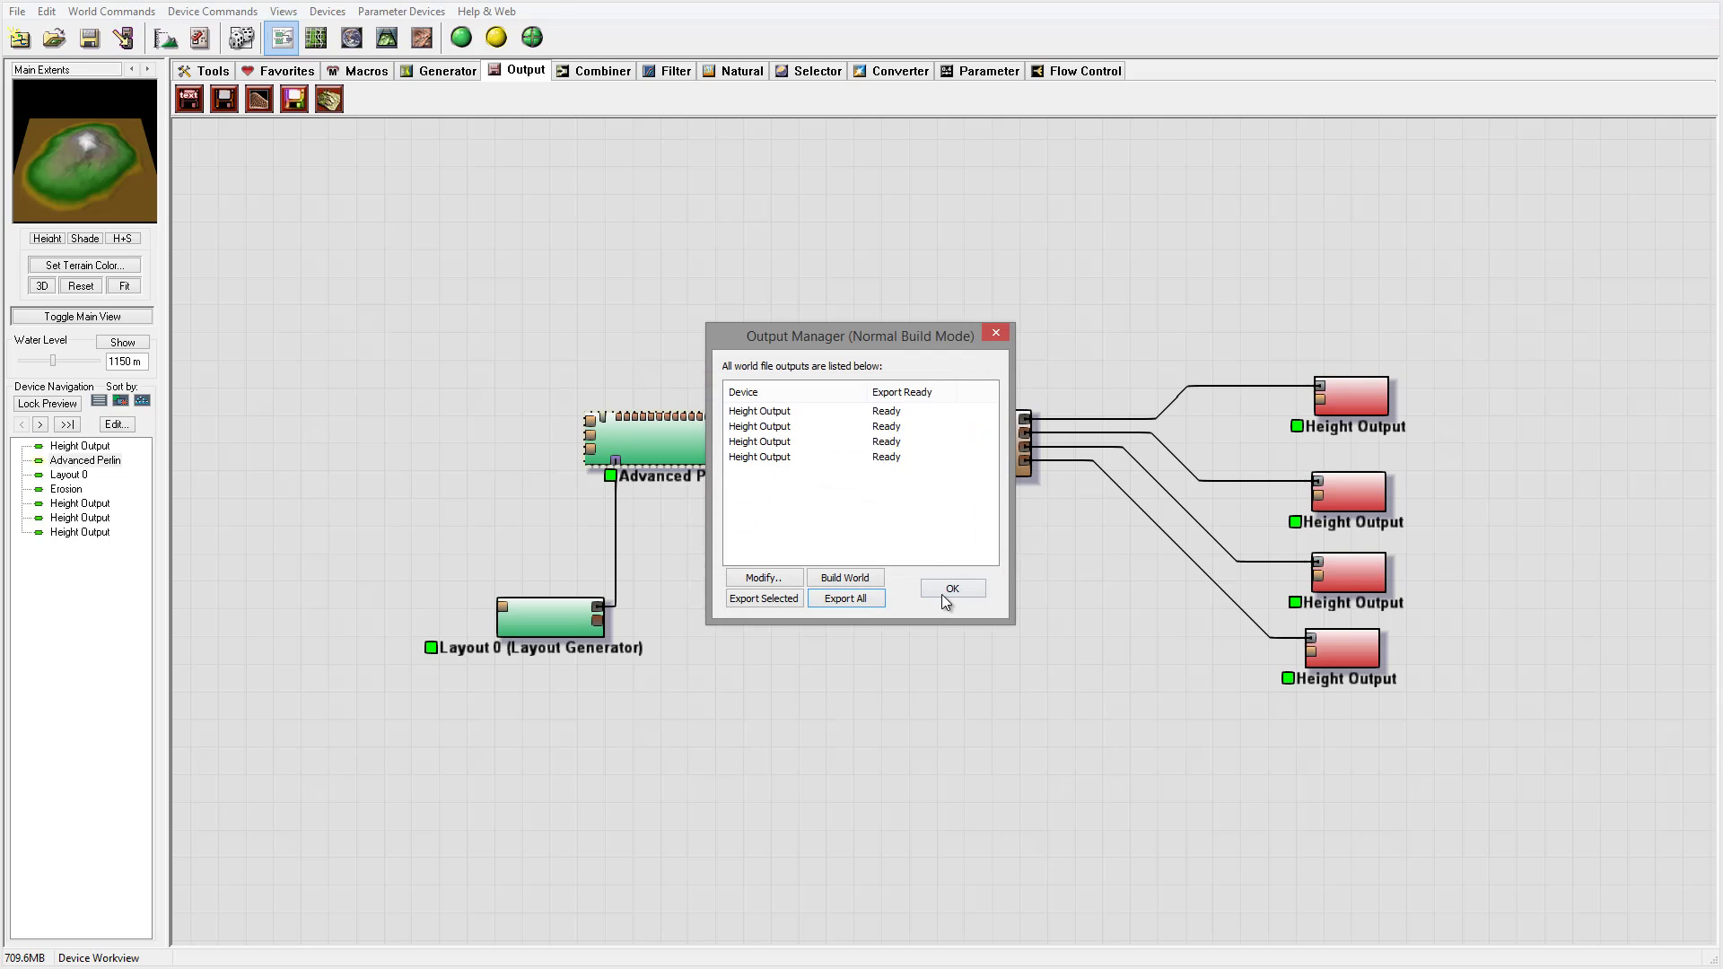
pyautogui.click(946, 590)
# Step: Orbit and tilt the 3D view to inspect the eroded, snow-capped mountain island
pyautogui.click(387, 38)
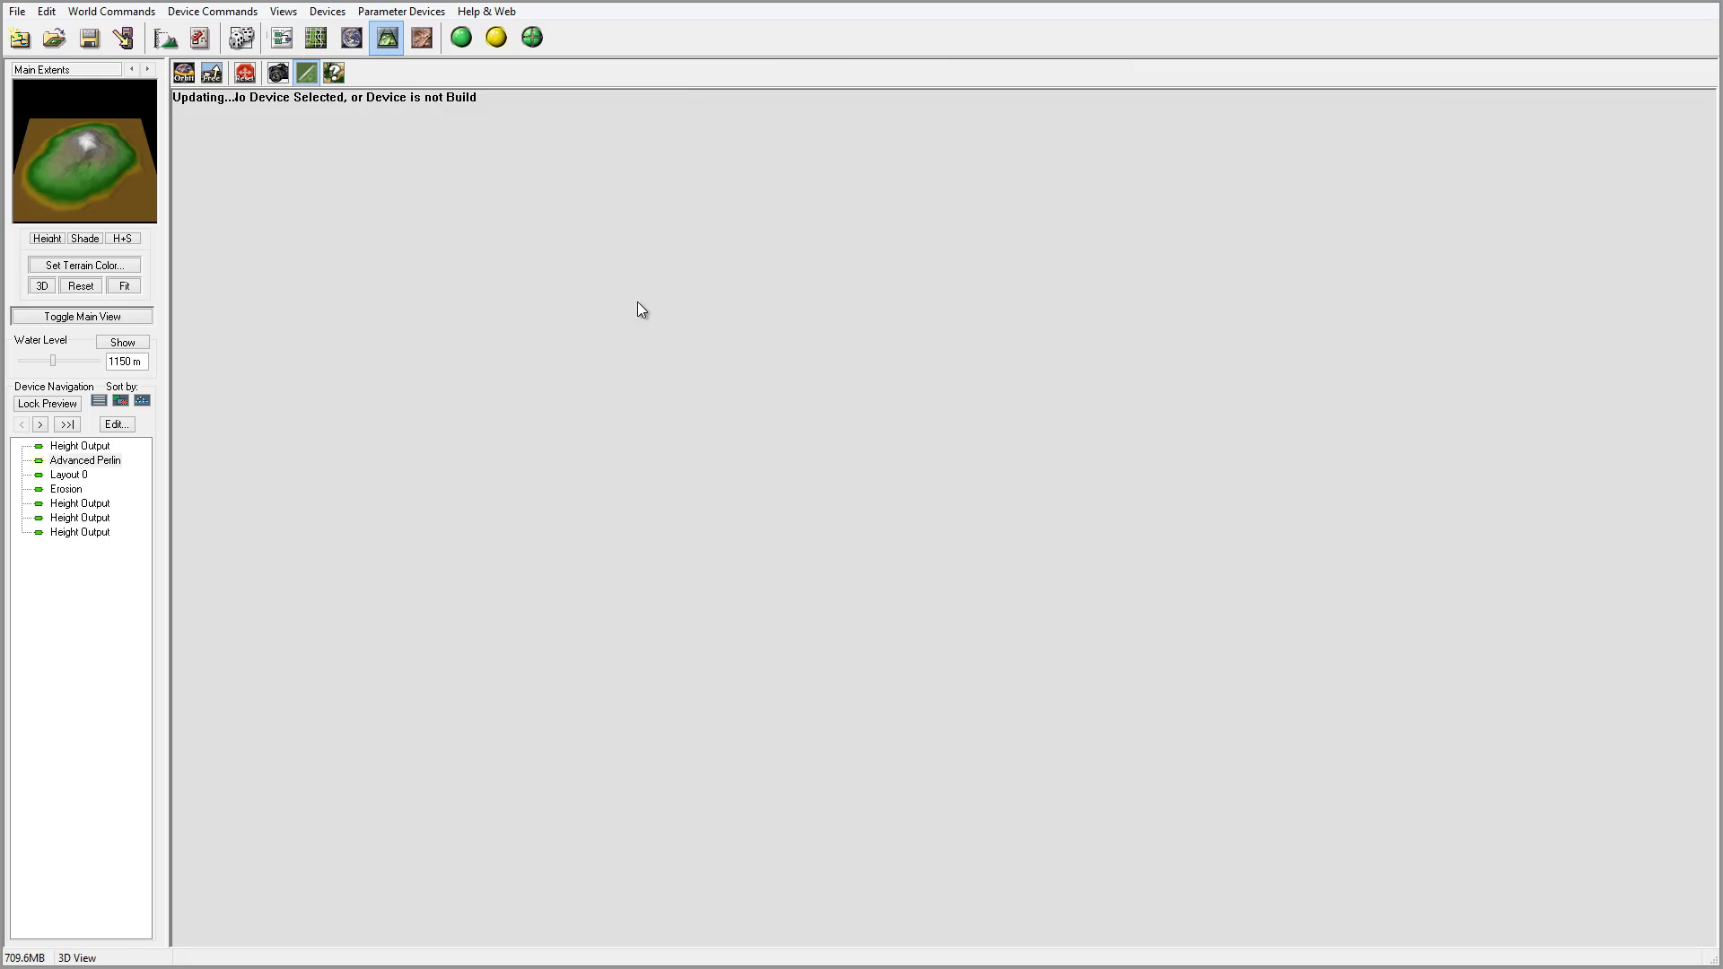
pyautogui.moveTo(831, 463); pyautogui.dragTo(847, 417)
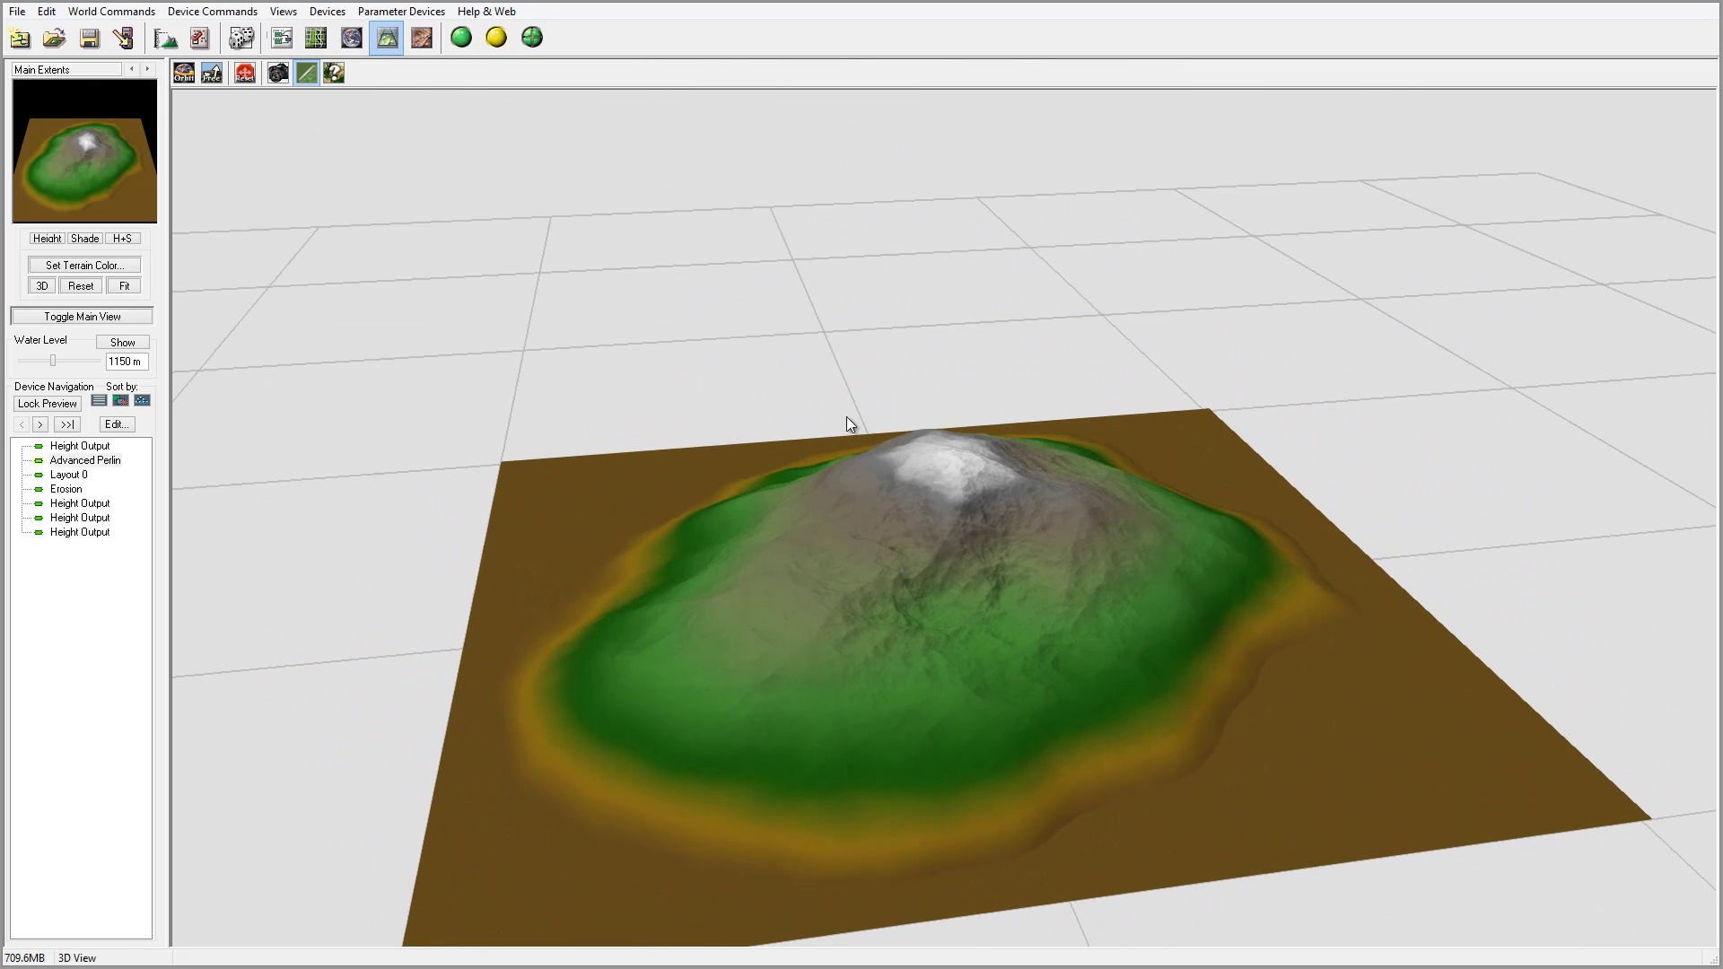
pyautogui.click(284, 38)
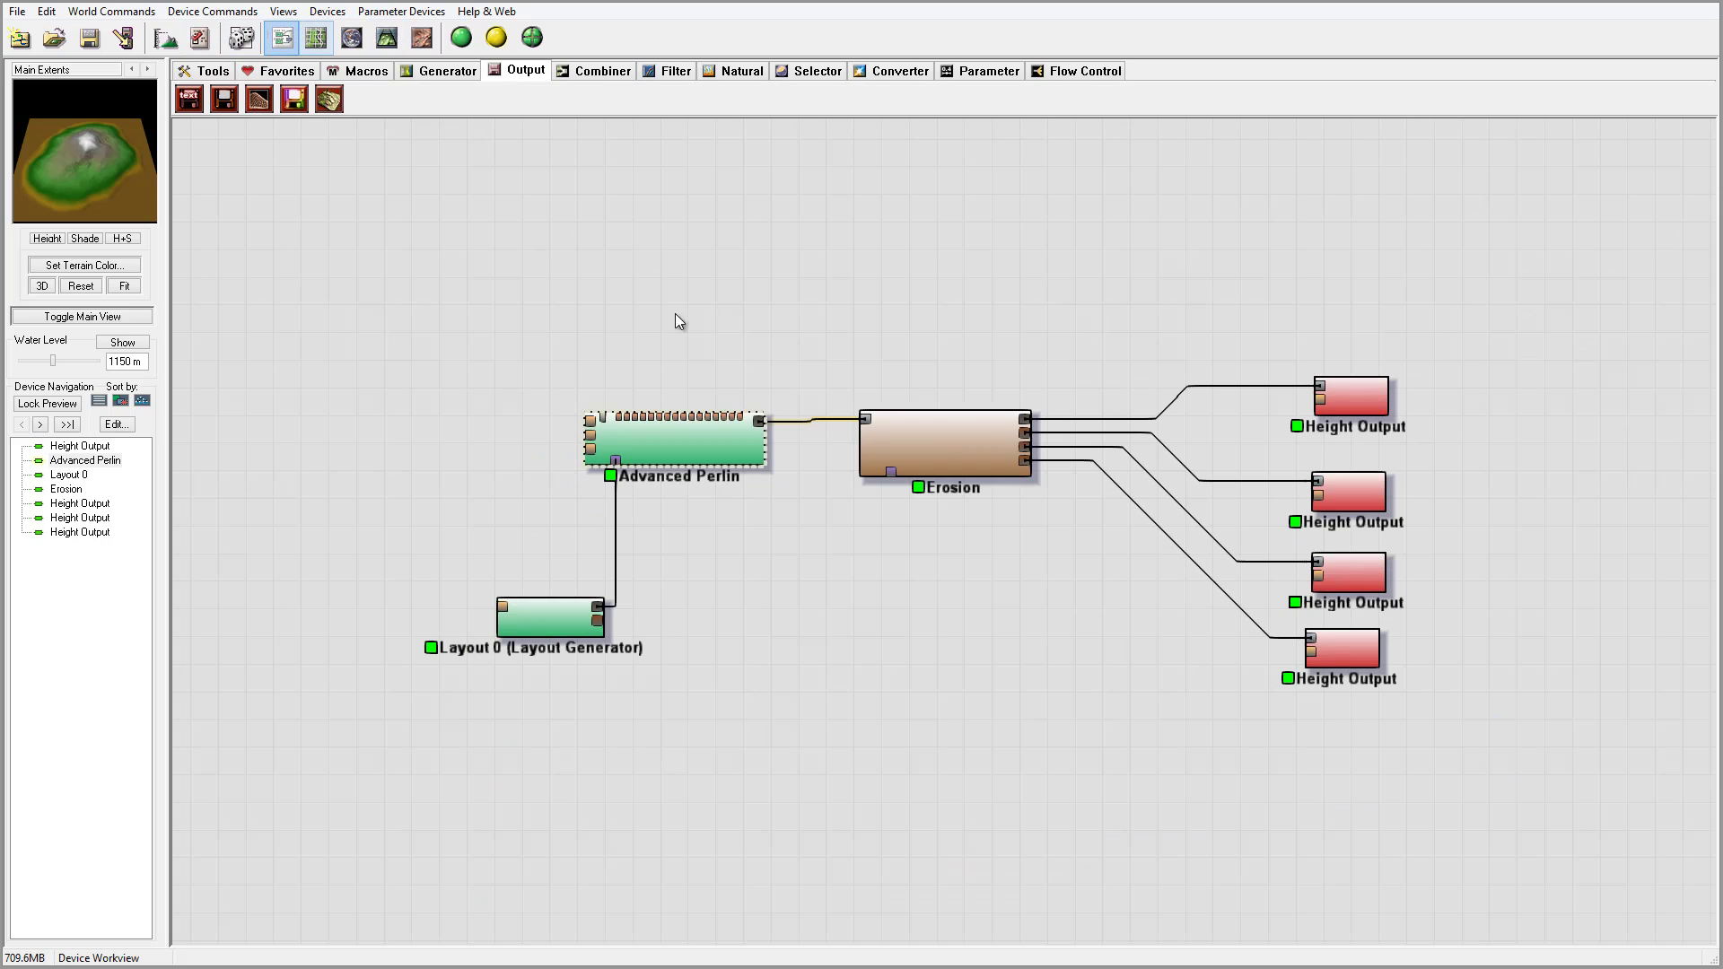
pyautogui.click(387, 38)
pyautogui.moveTo(960, 455); pyautogui.dragTo(1246, 512)
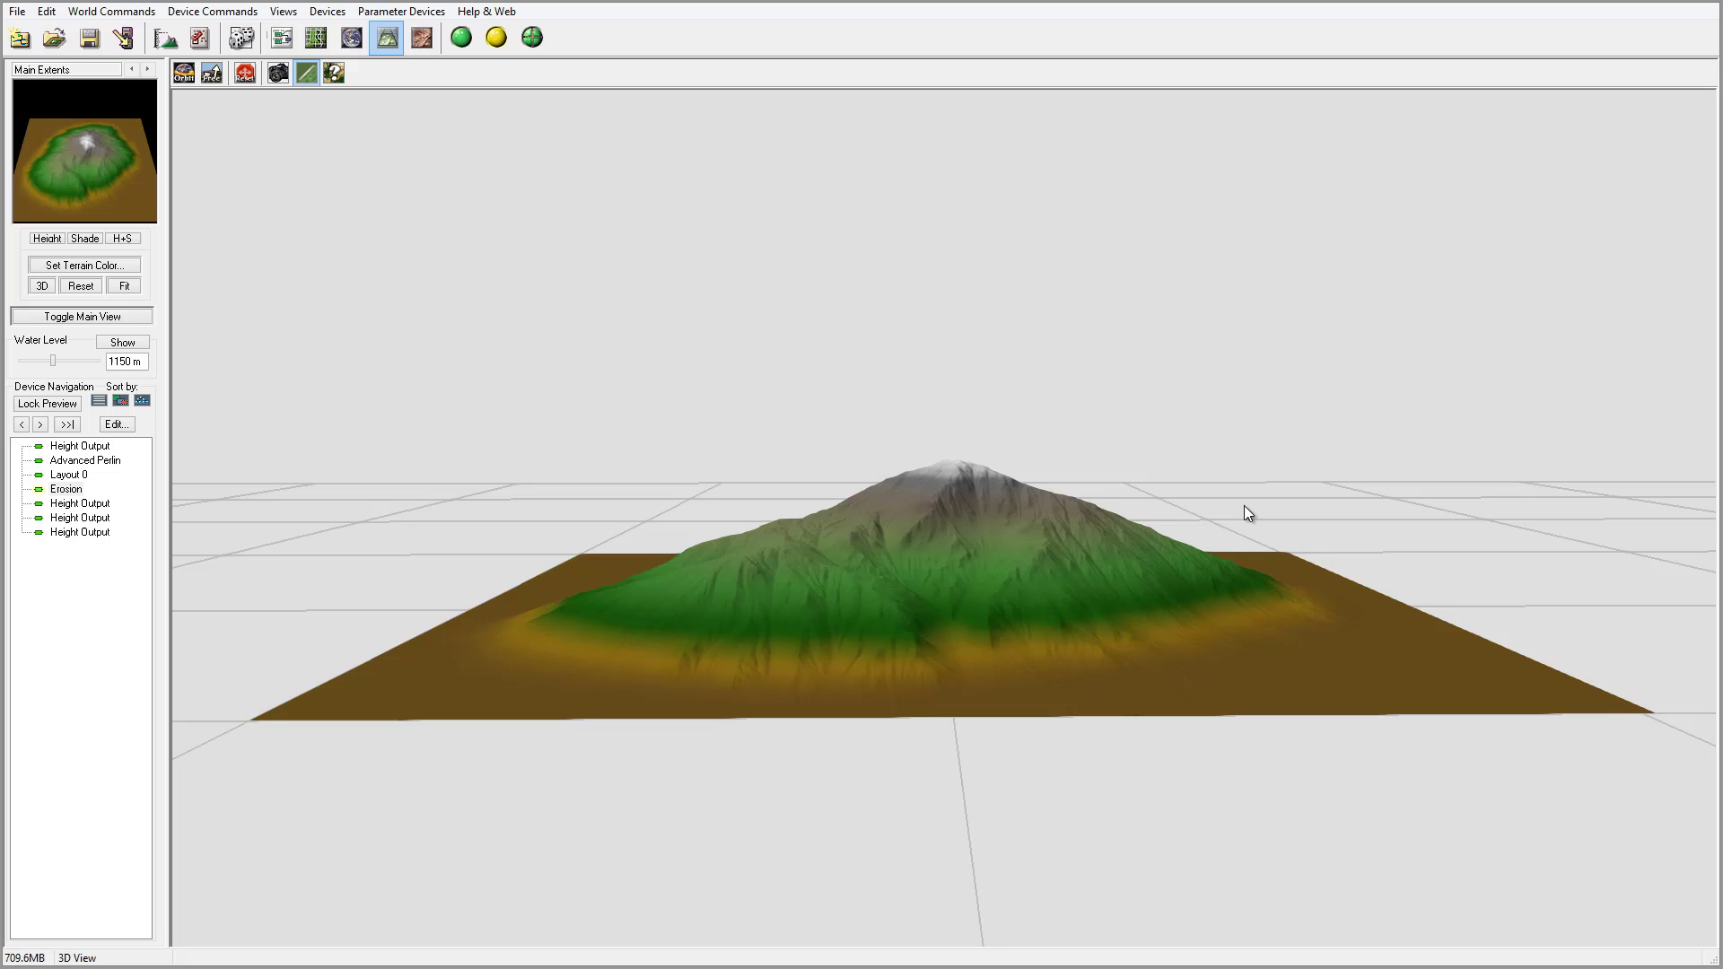
pyautogui.moveTo(1038, 553); pyautogui.dragTo(1030, 615)
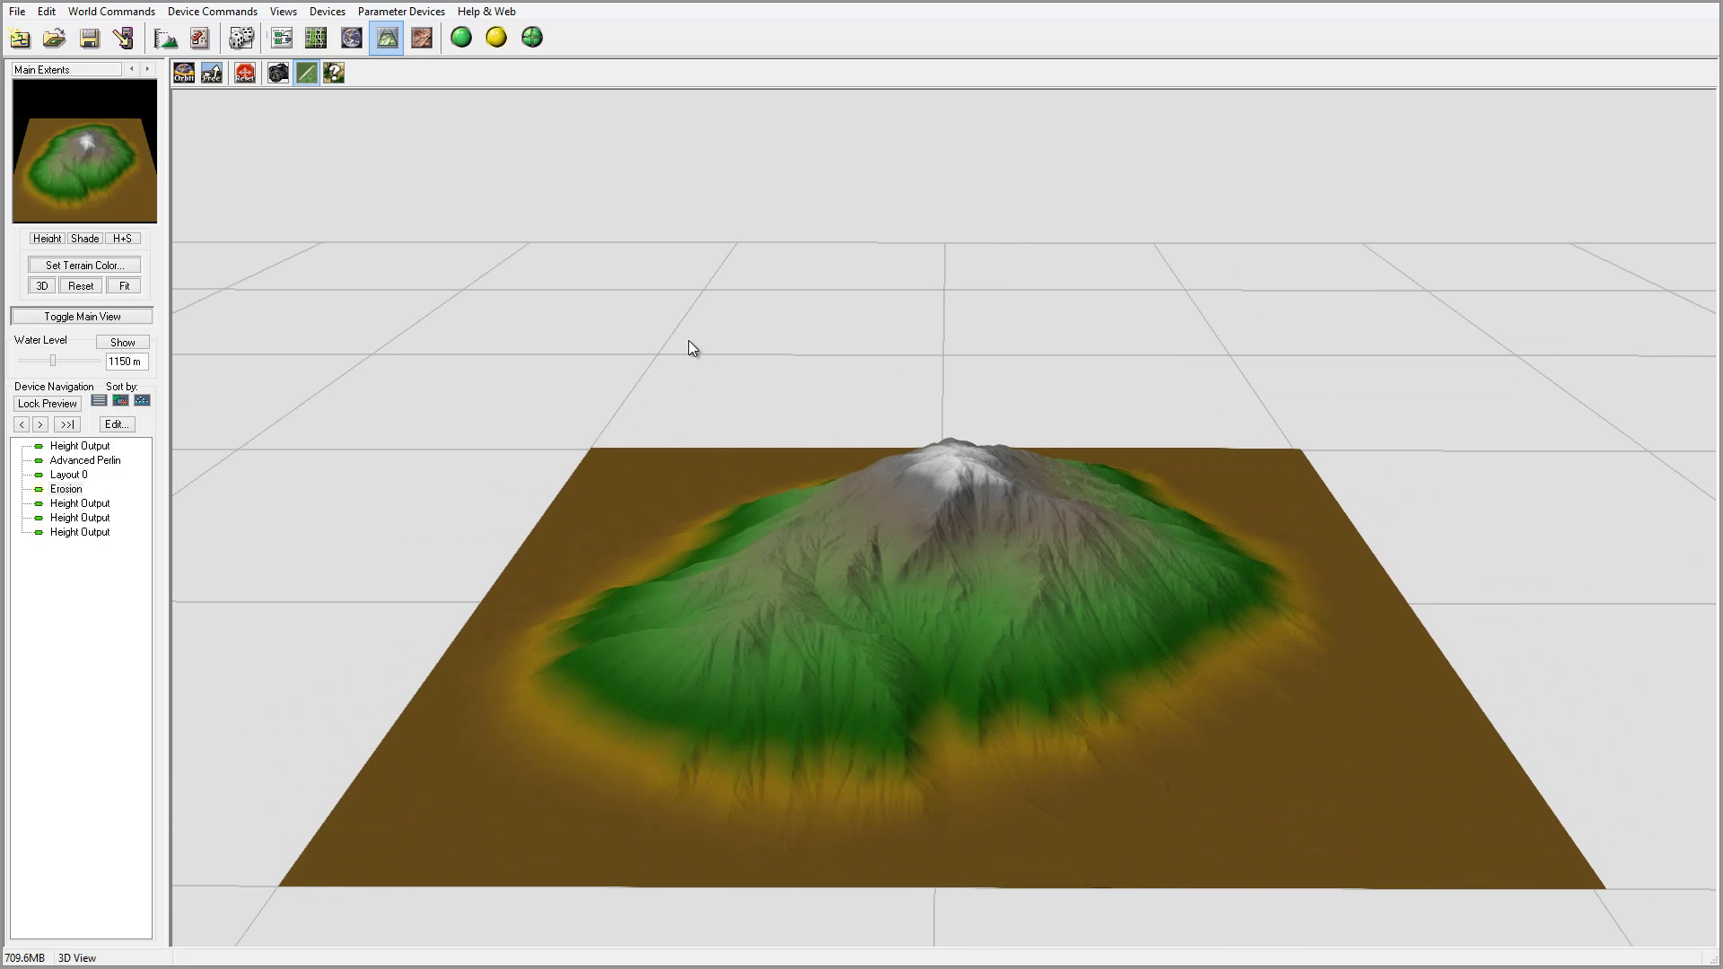